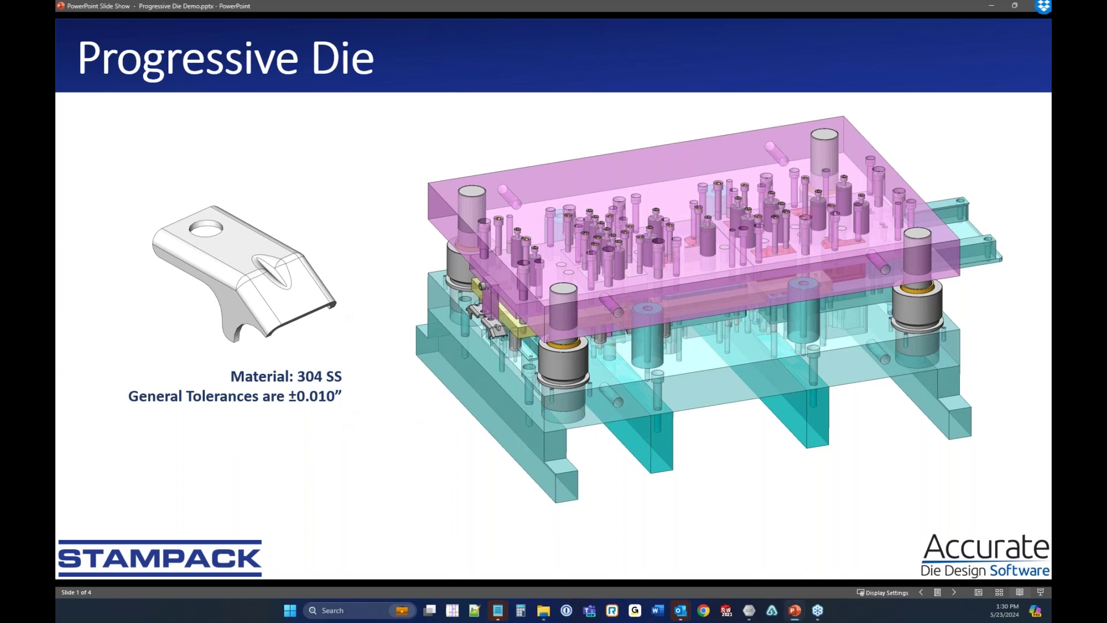
Advance the slide show to slide 2 and switch to the Webinar_Demo project in Stampack Xpress.
key(Right)
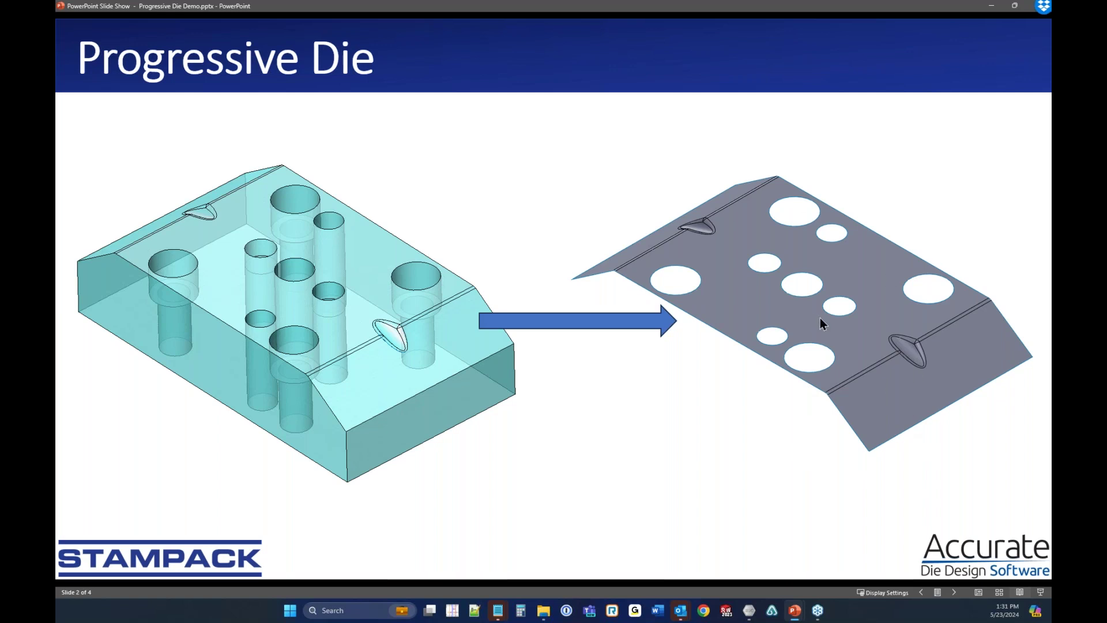
mouse_move(748, 610)
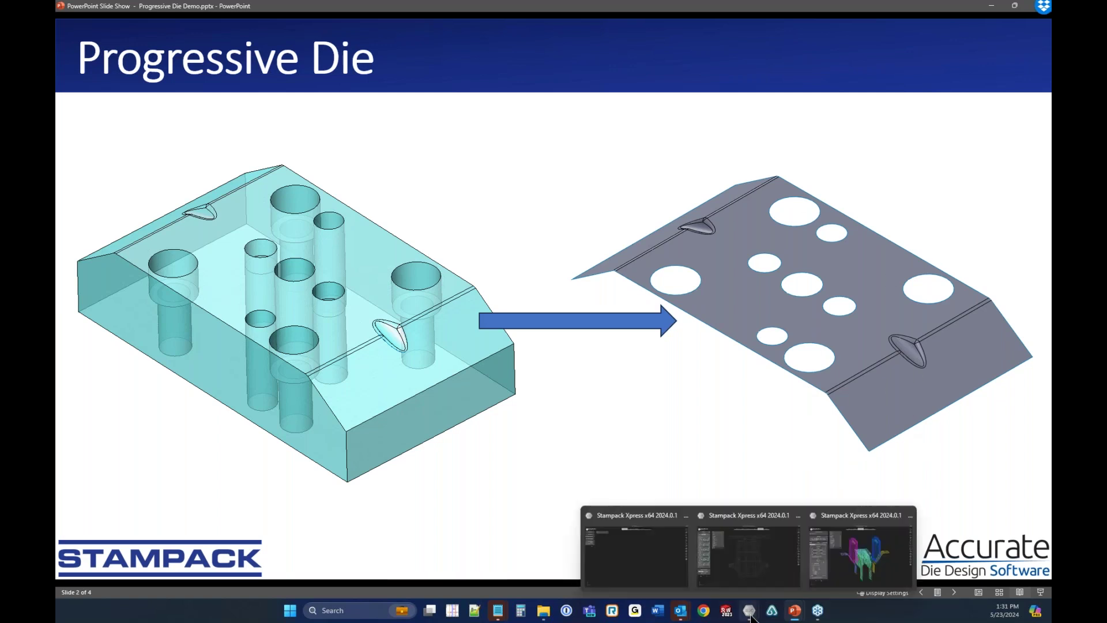
click(659, 562)
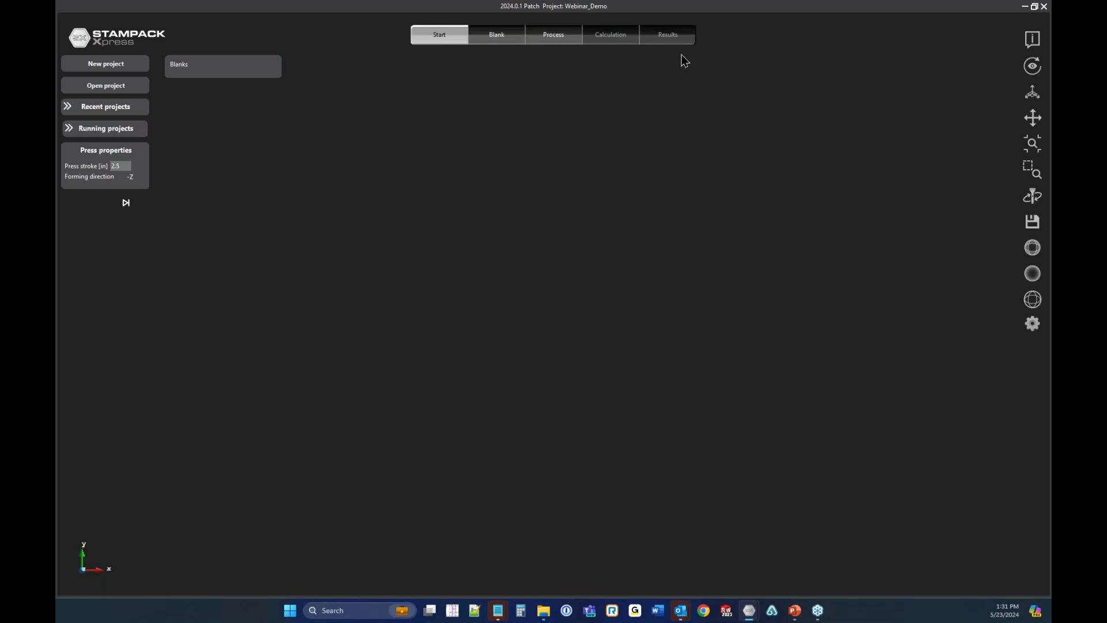
Proceed to the blank definition and try to set the blank thickness.
click(124, 164)
click(126, 203)
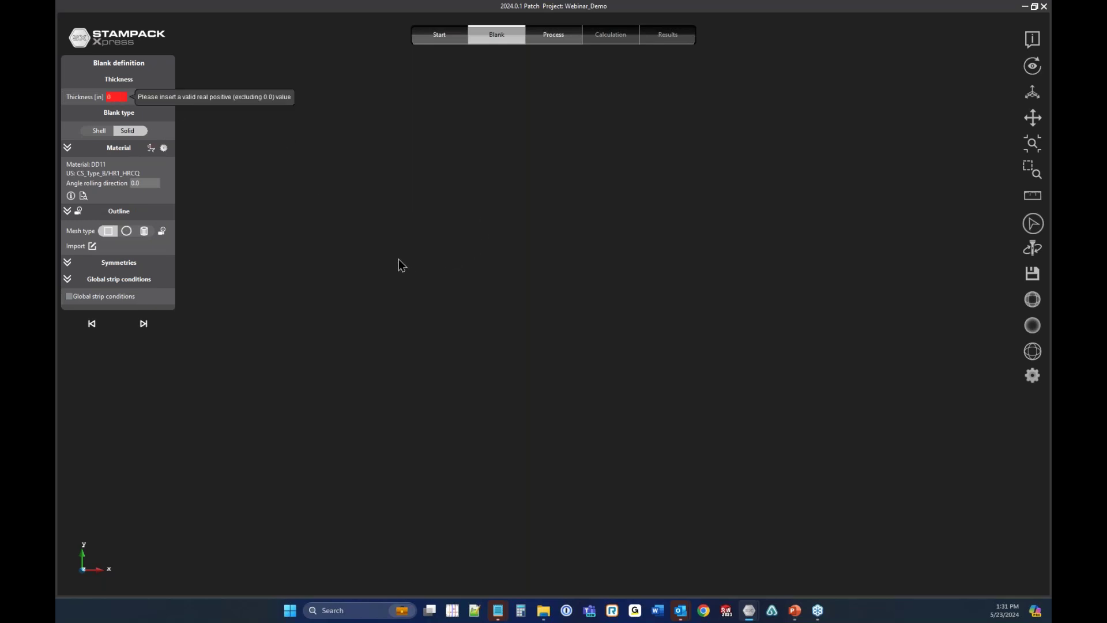
text(7)
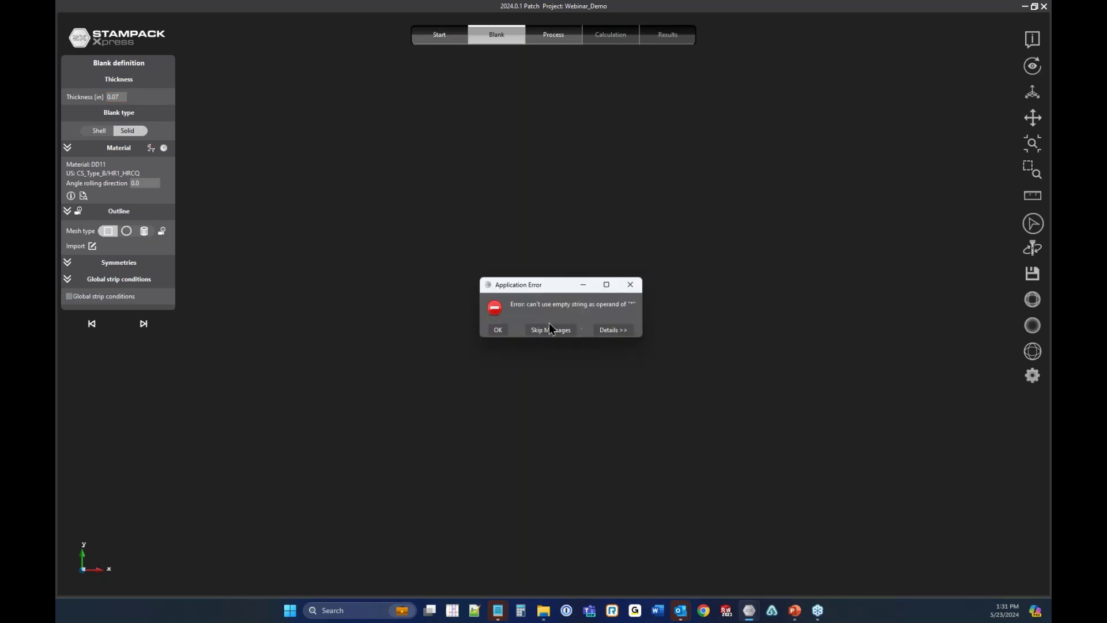
Try to dismiss the application error dialog, and open Task Manager to restart the blocked program.
click(498, 330)
click(547, 331)
click(636, 287)
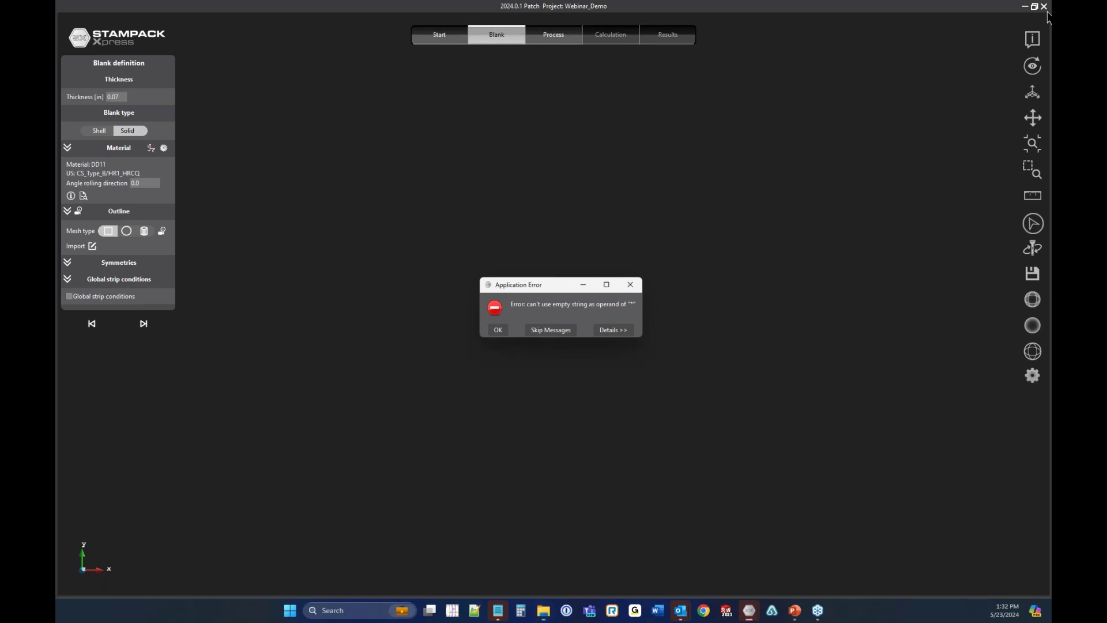
click(572, 332)
key(Return)
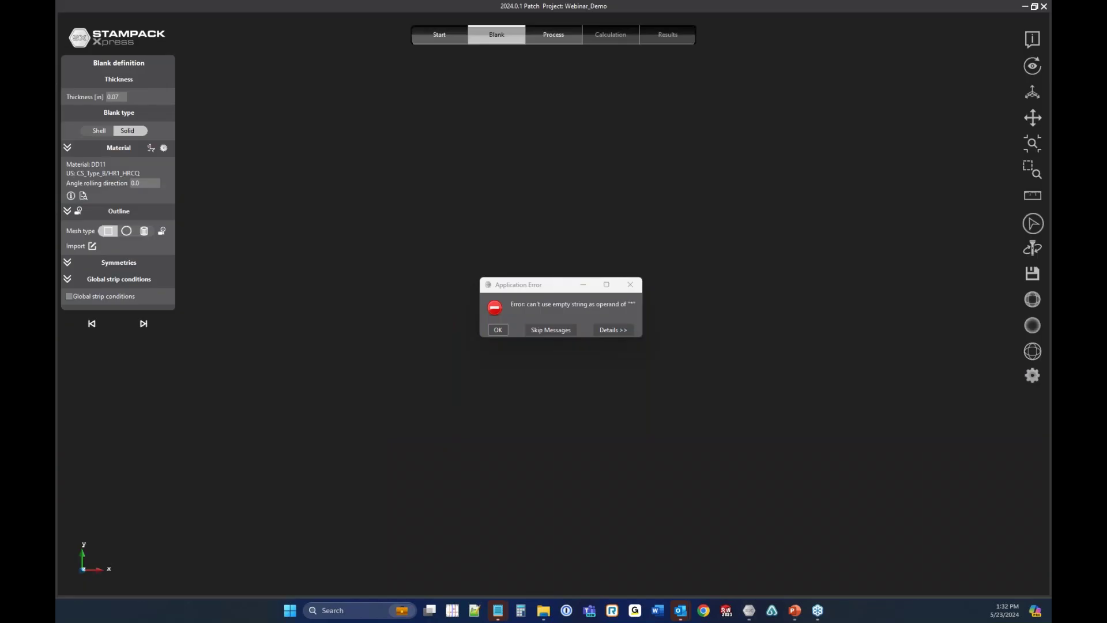
key(ctrl+shift+Escape)
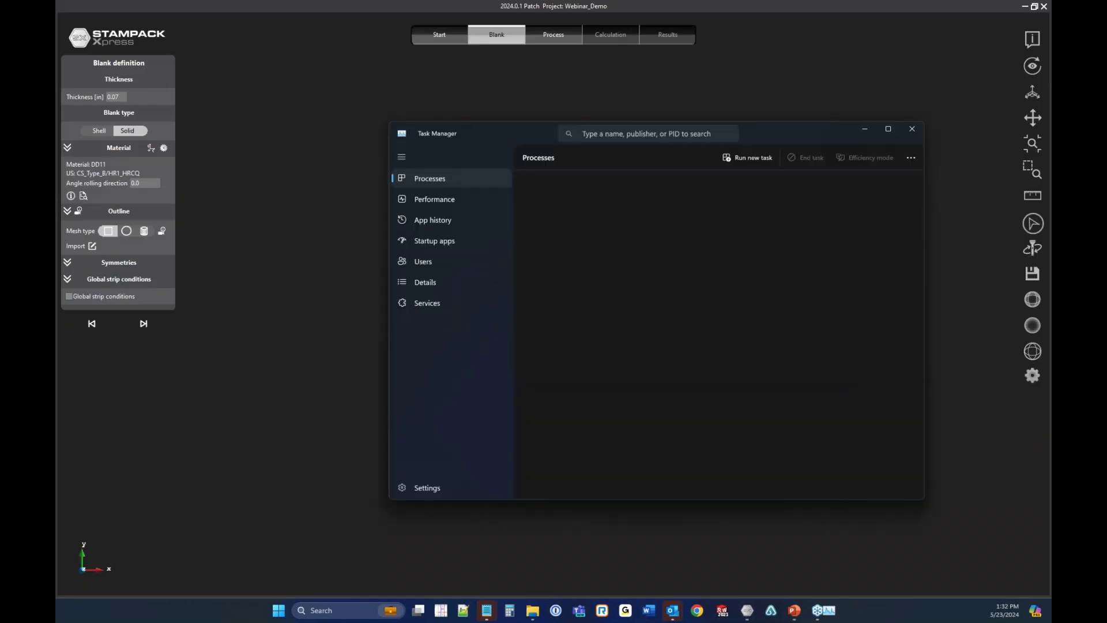
drag(754, 128, 1106, 128)
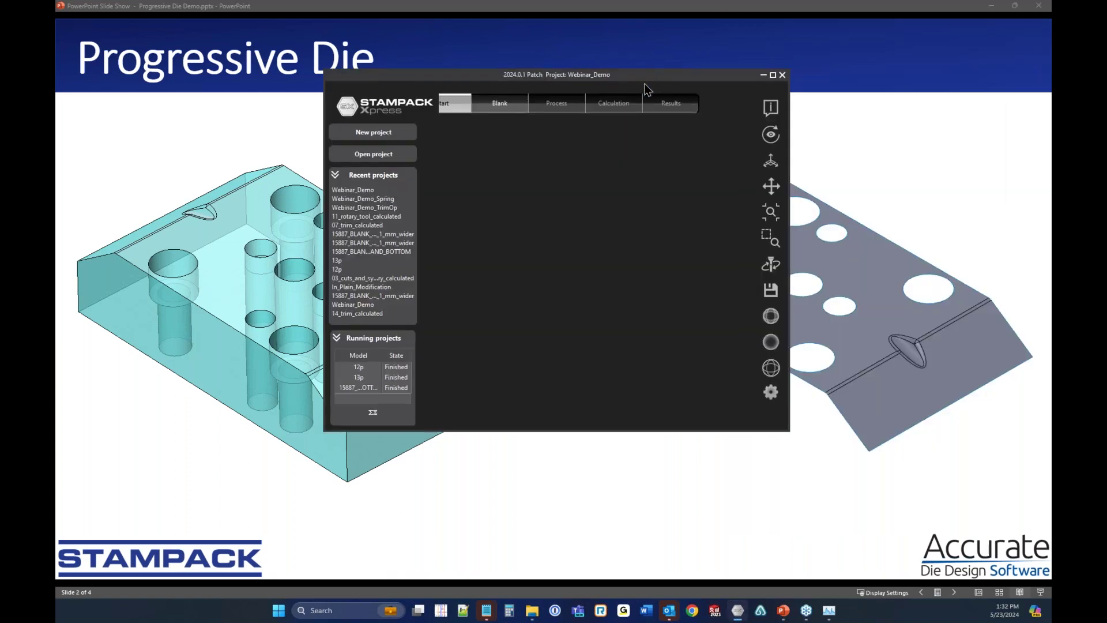
Maximize the reopened Webinar_Demo project, proceed to the blank definition and set the blank thickness to 0.0747 in.
click(760, 82)
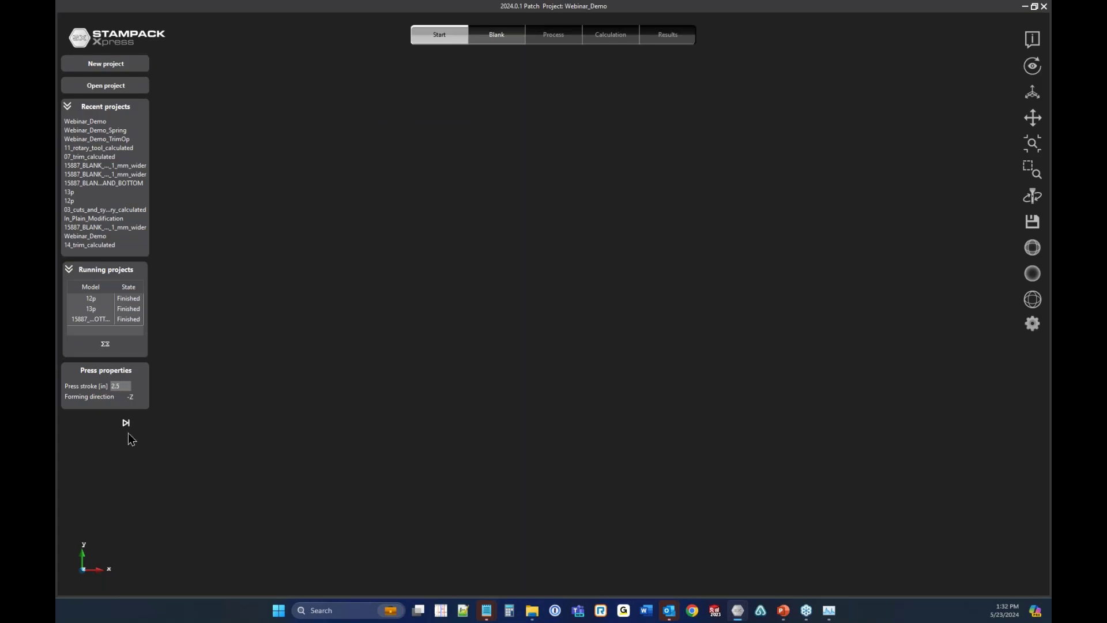
click(126, 424)
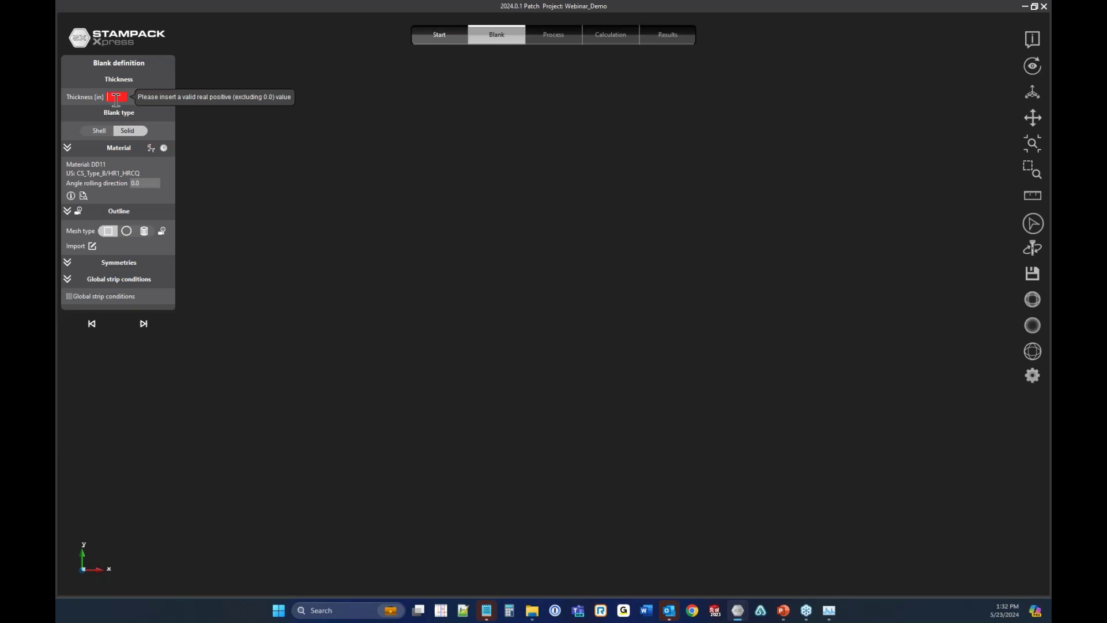
text(0.0747)
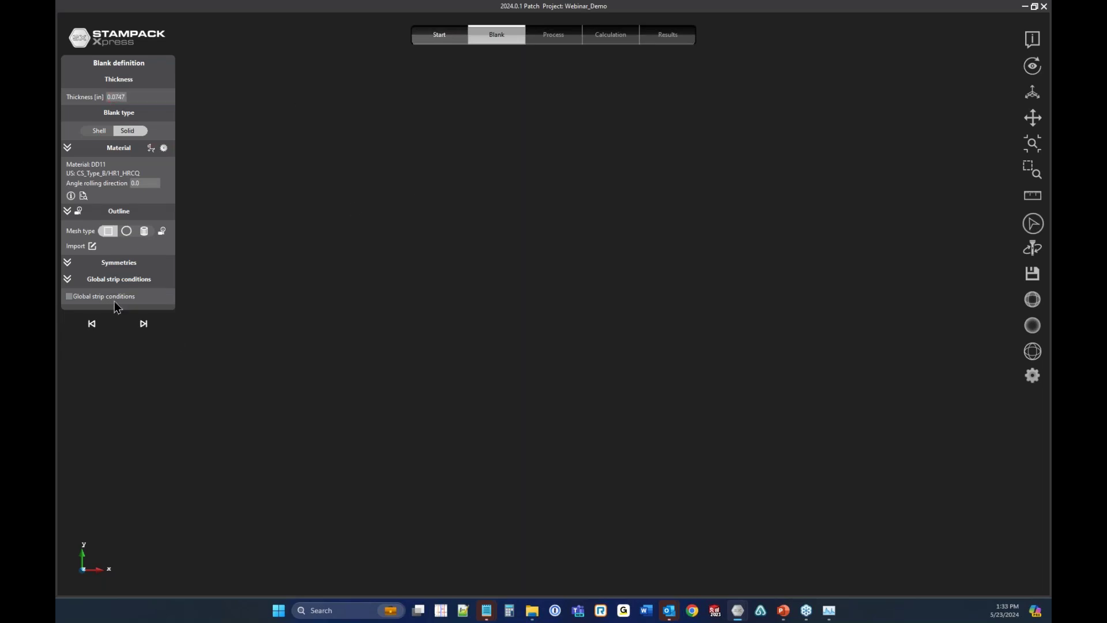
Search the material database for 304 and assign the Stampack GmbH AISI-304 stainless steel to the blank.
click(150, 148)
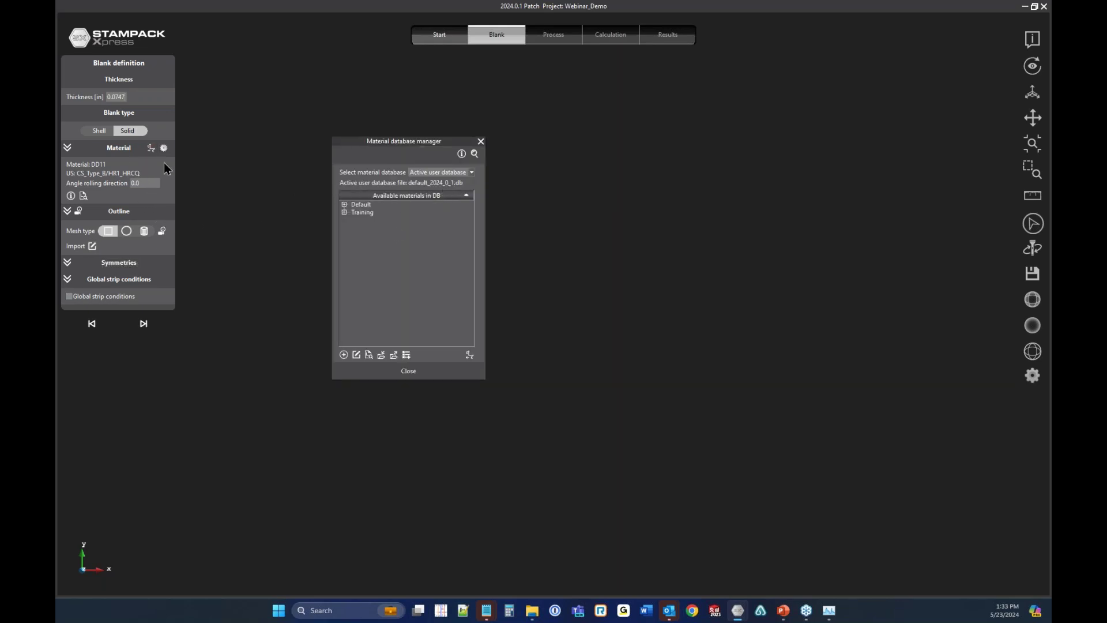
click(472, 173)
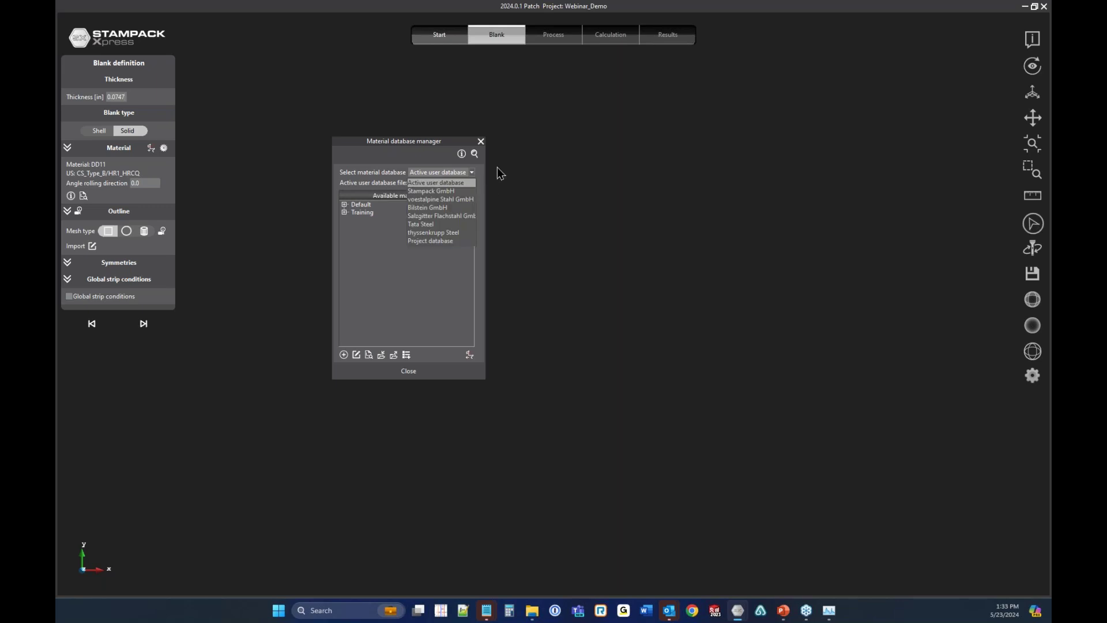
click(445, 142)
click(476, 157)
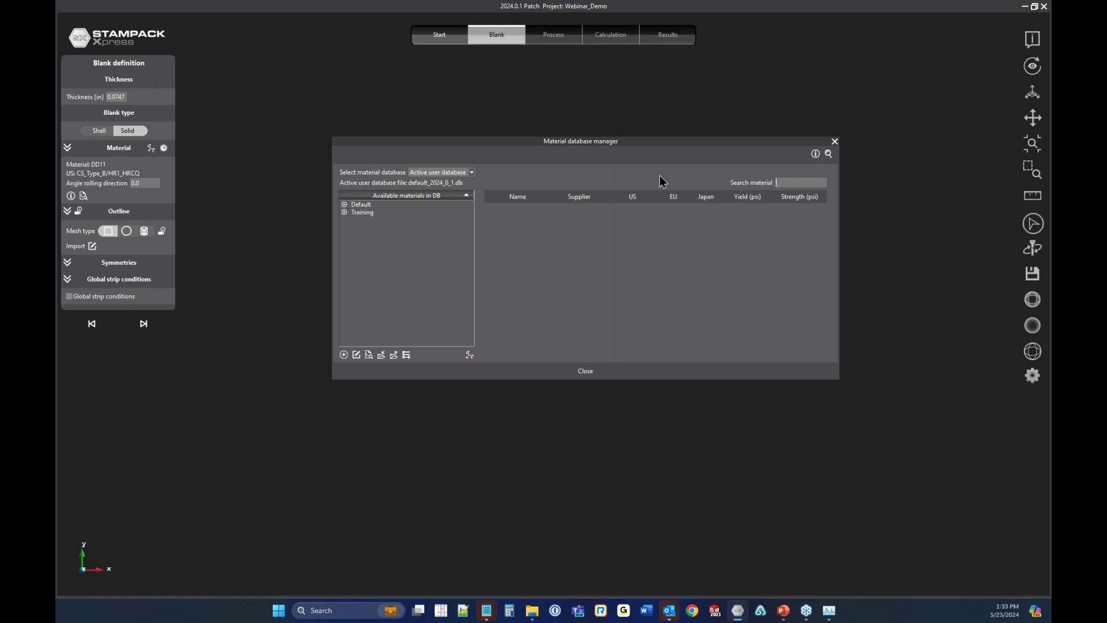
text(304)
scroll(599, 261, up, 1)
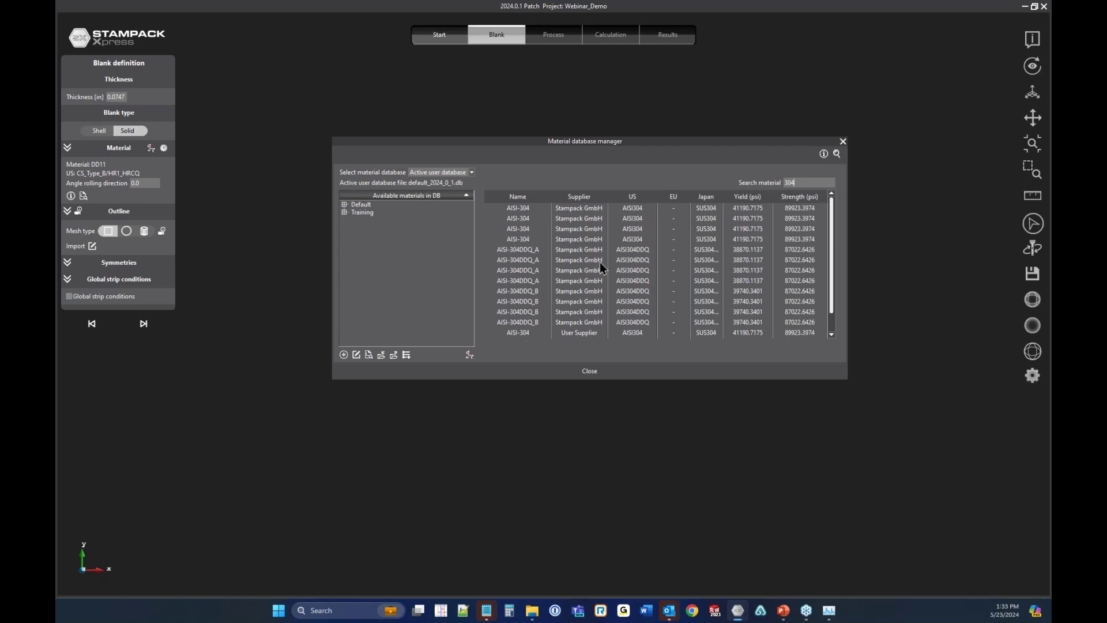
click(518, 239)
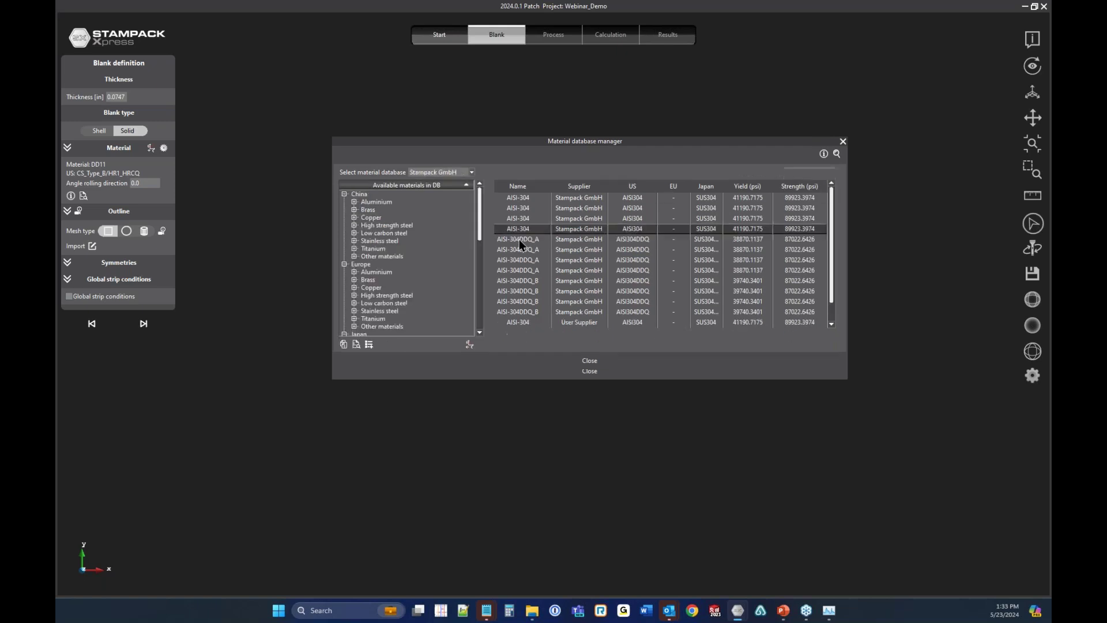
click(472, 345)
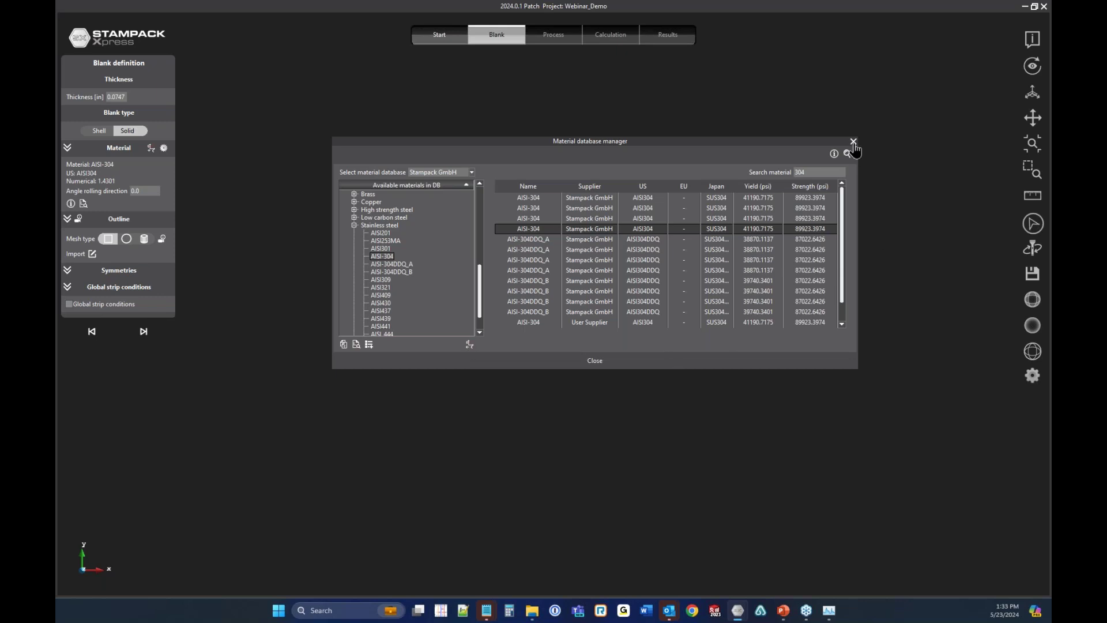
click(853, 142)
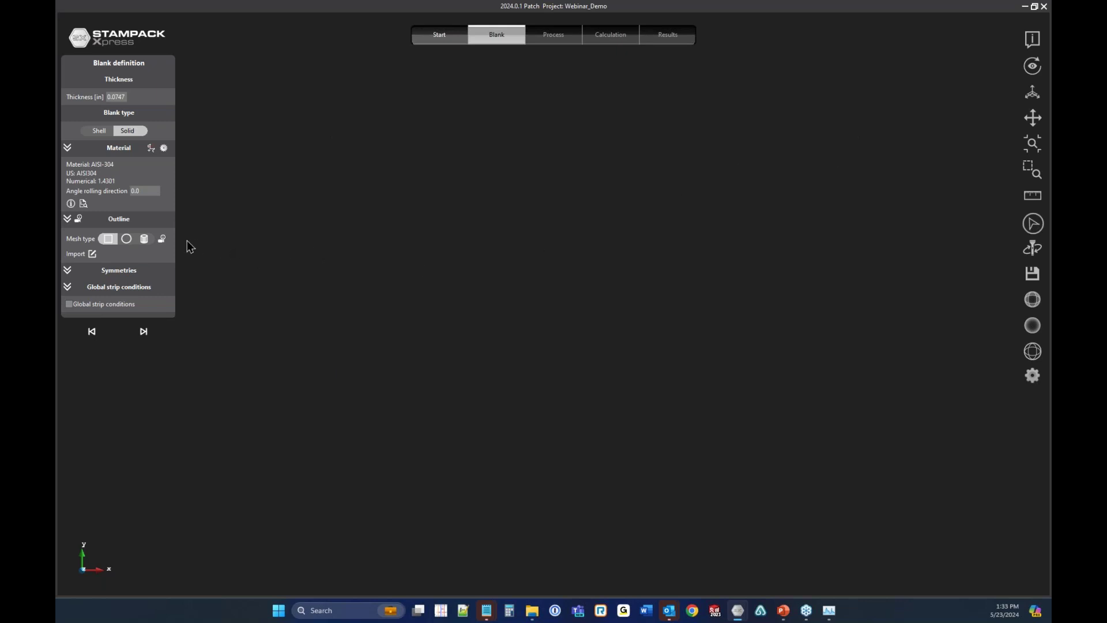
Import Blank.IGS from the Revision 1 folder in CAD Exports as the blank outline.
click(92, 254)
drag(1050, 245, 508, 244)
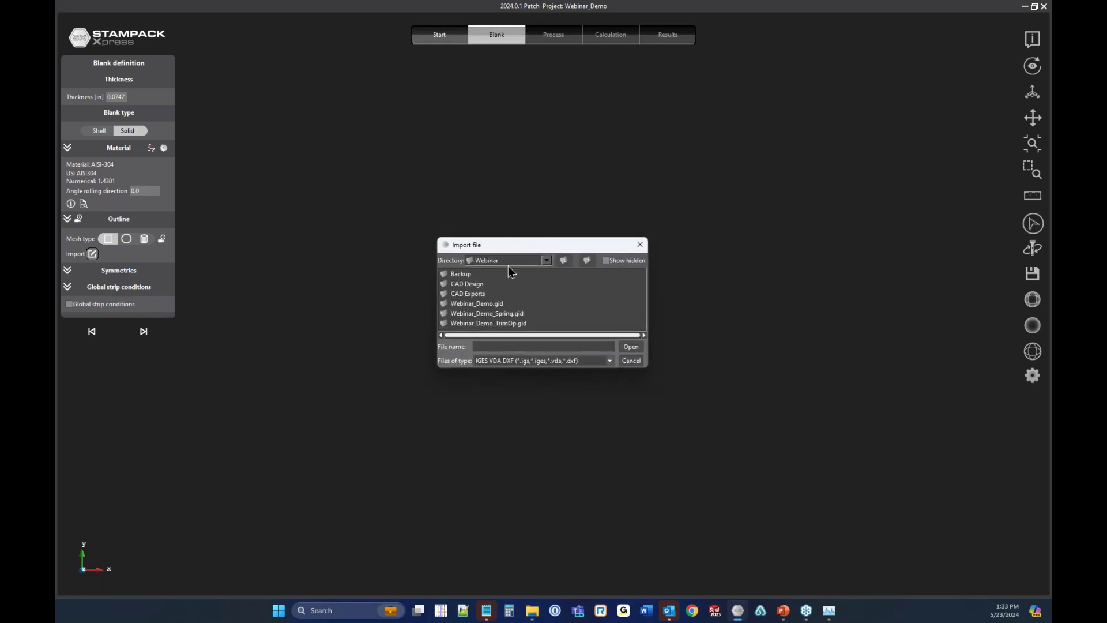
double_click(471, 295)
double_click(465, 278)
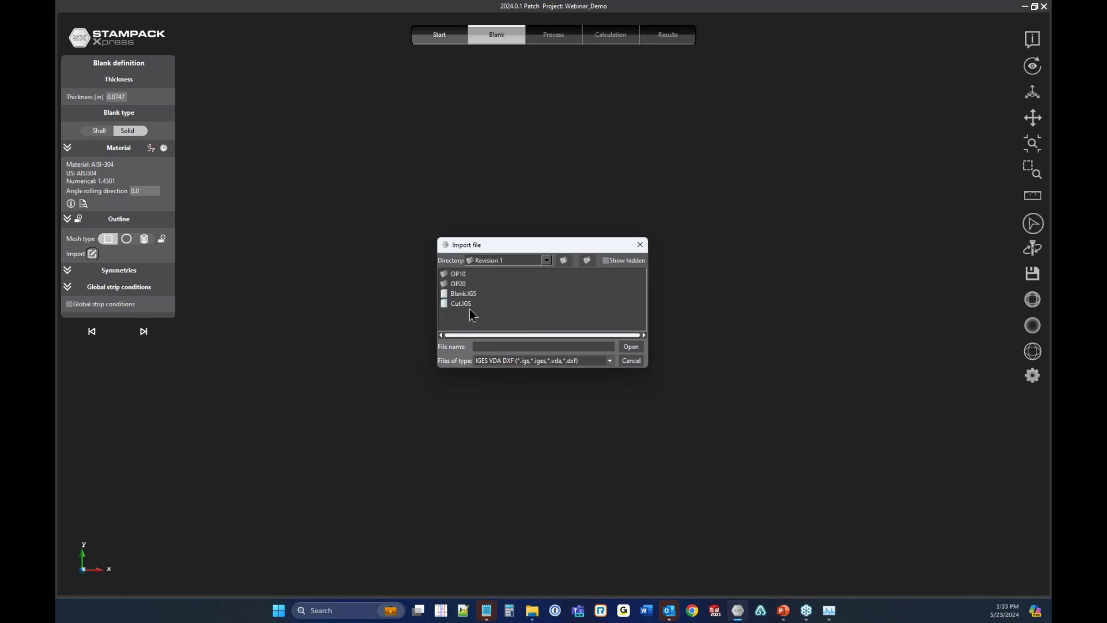
click(464, 293)
click(626, 349)
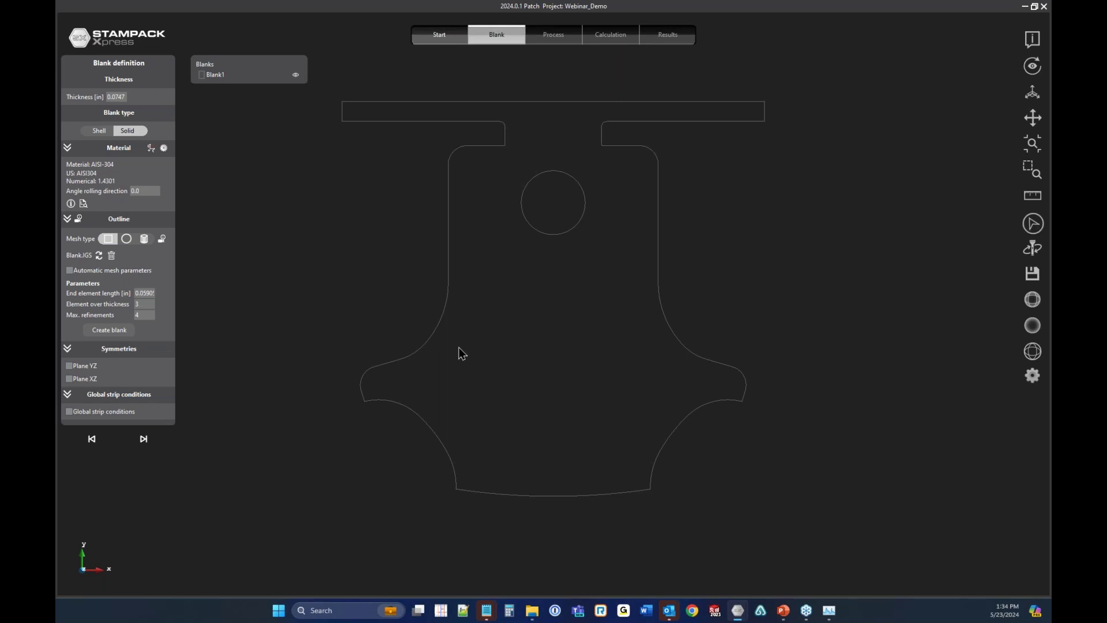
Enable automatic mesh parameters with a minimum part radius of 0.075 in and create the blank mesh.
click(122, 271)
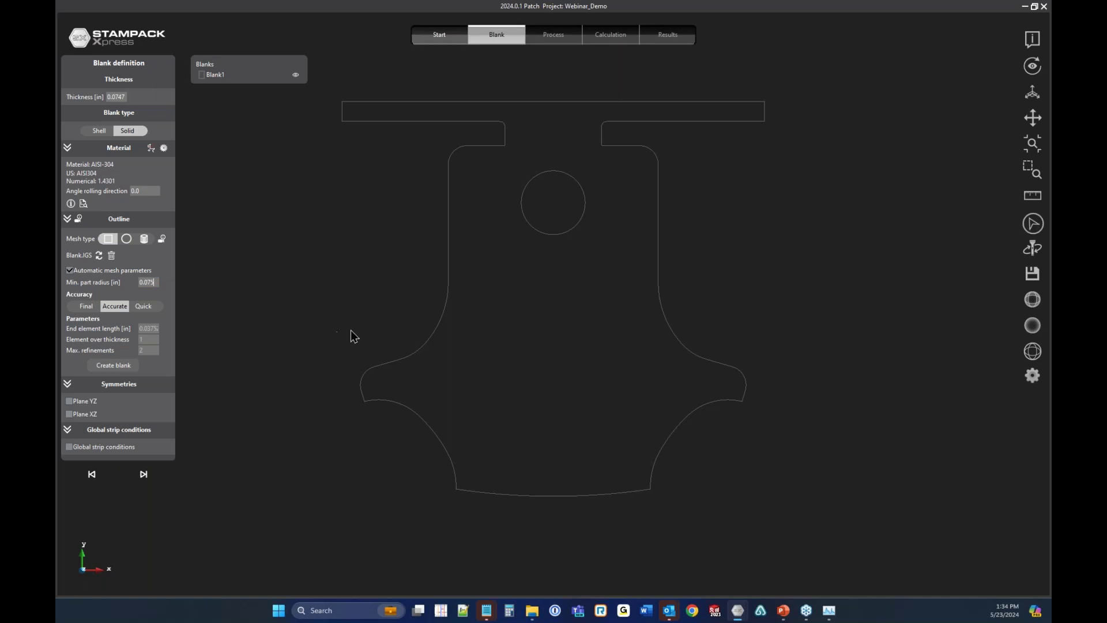
click(113, 365)
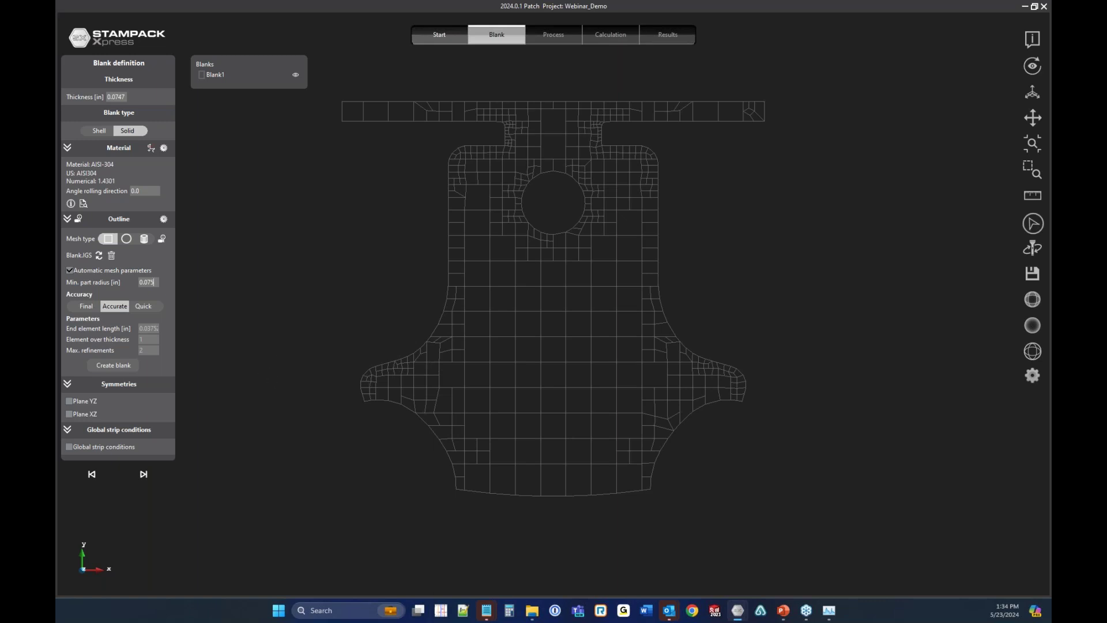
key(alt+Tab)
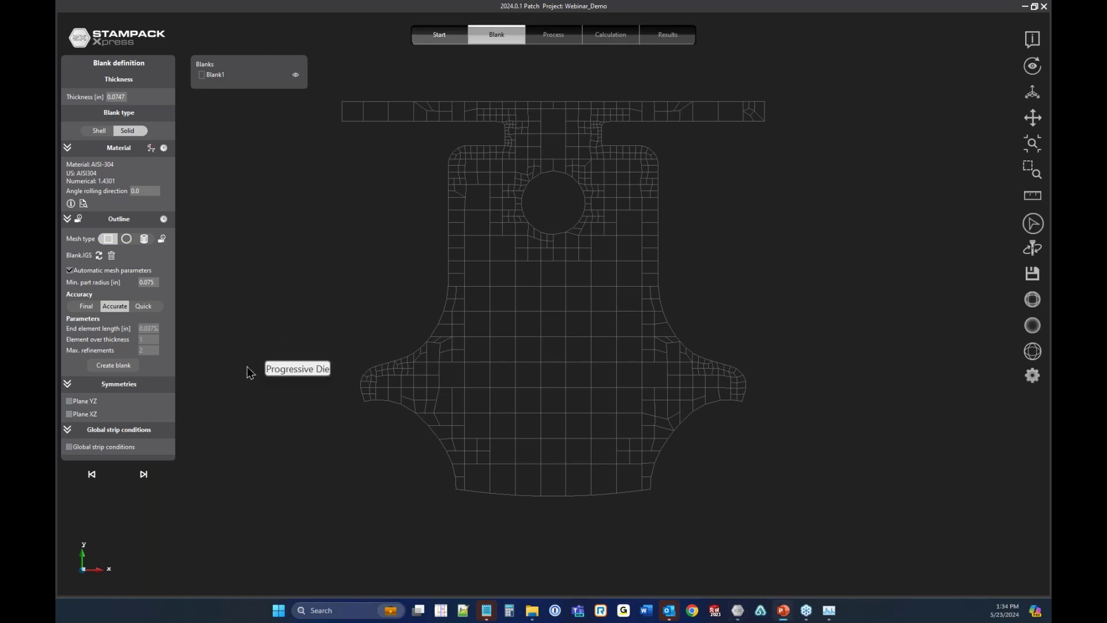
key(alt+Tab)
middle_drag(320, 555, 109, 535)
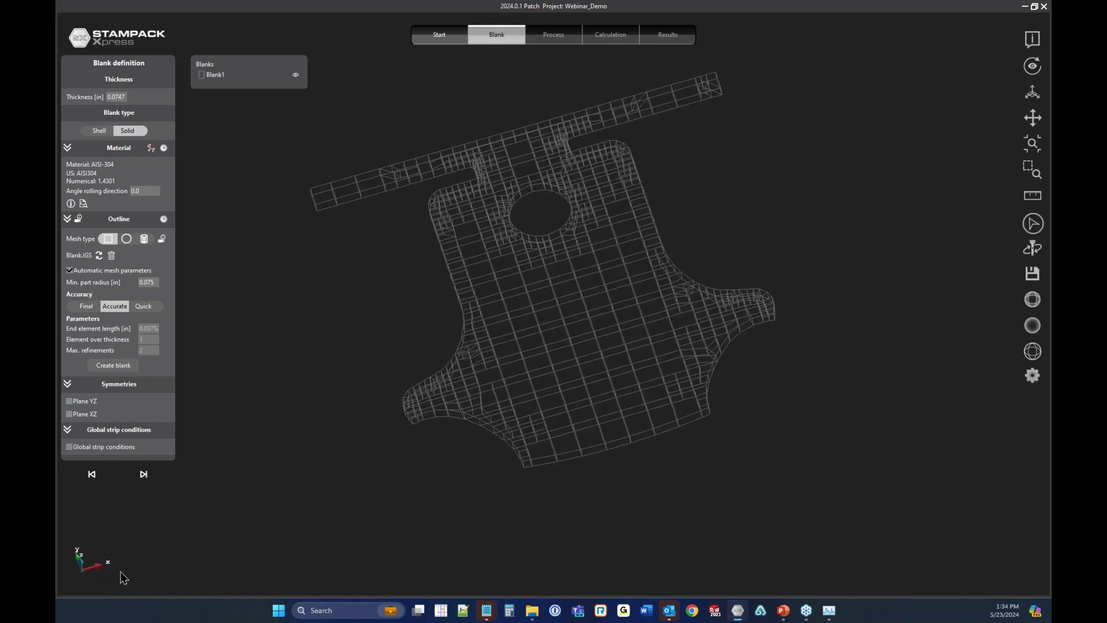
Add an XZ symmetry plane to the blank and inspect its position on the mesh.
click(73, 413)
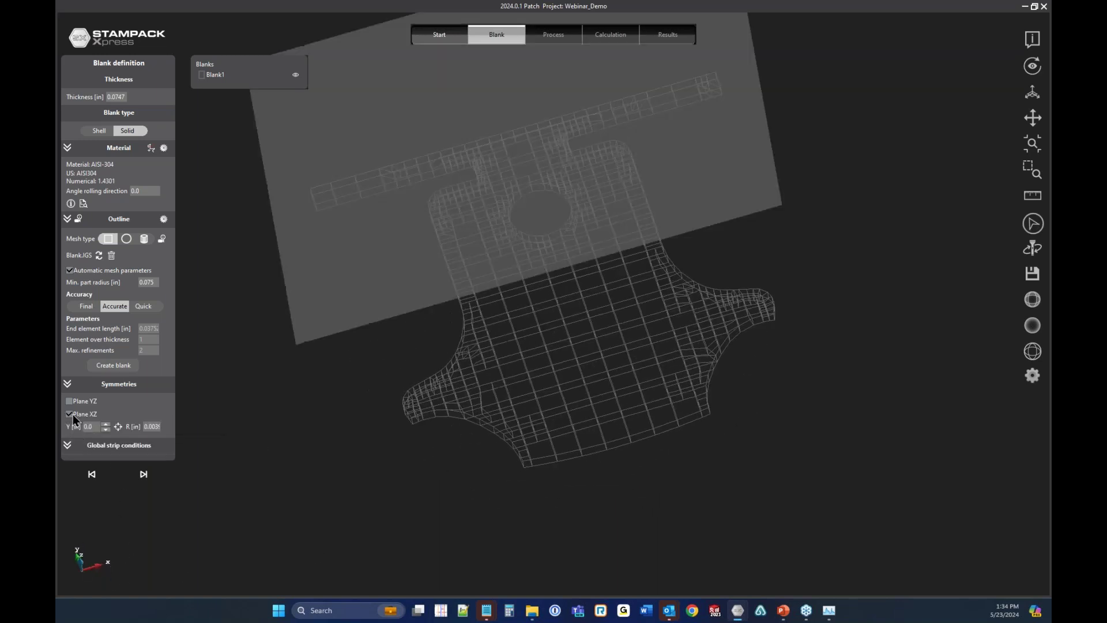
middle_drag(606, 346, 553, 339)
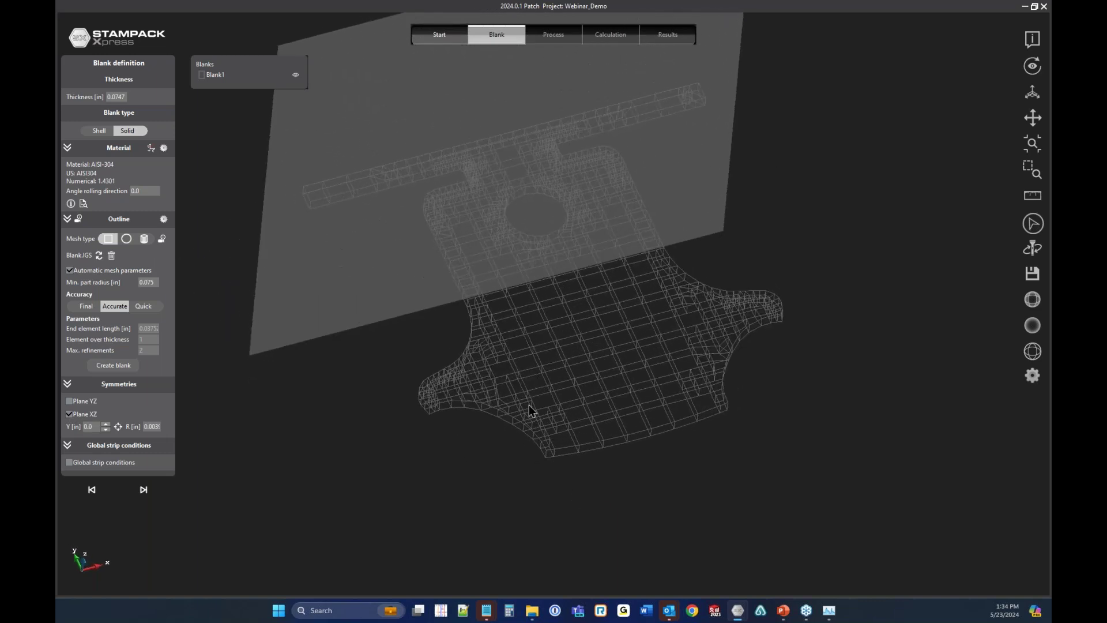
middle_drag(639, 368, 507, 289)
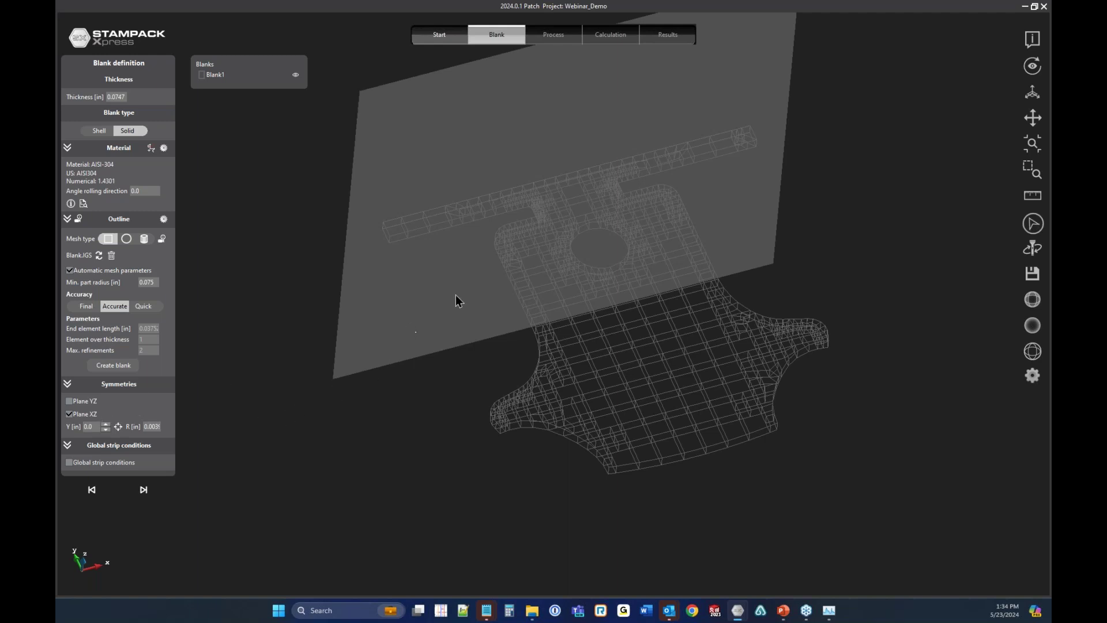
Enable global strip conditions with Fix X, and apply them to the nodes at both ends of the carrier strip.
click(117, 462)
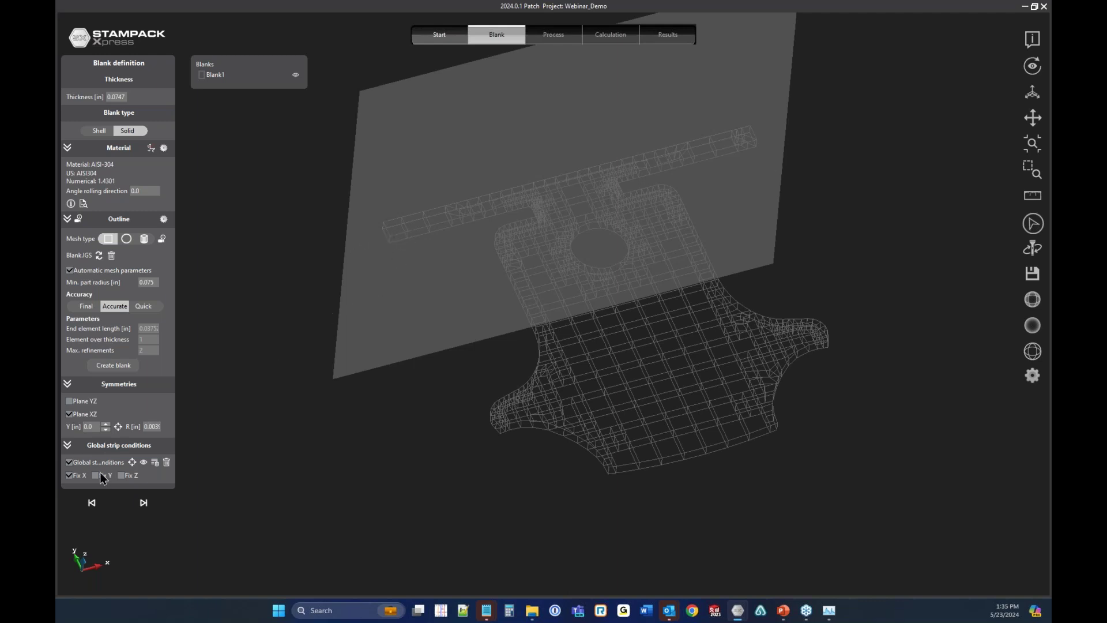
click(1032, 92)
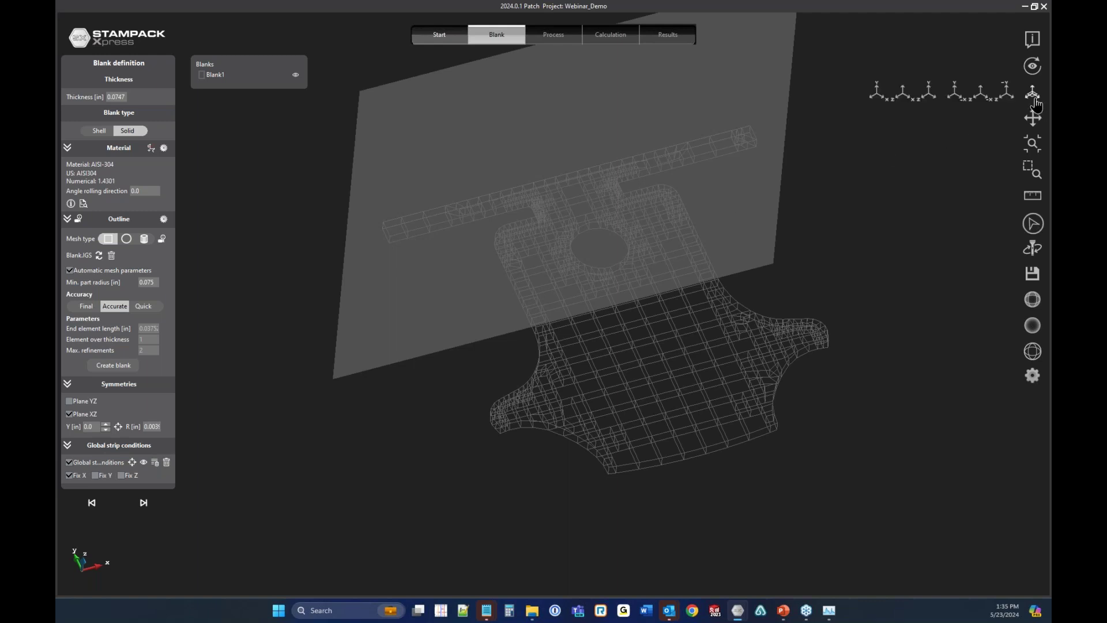
click(875, 99)
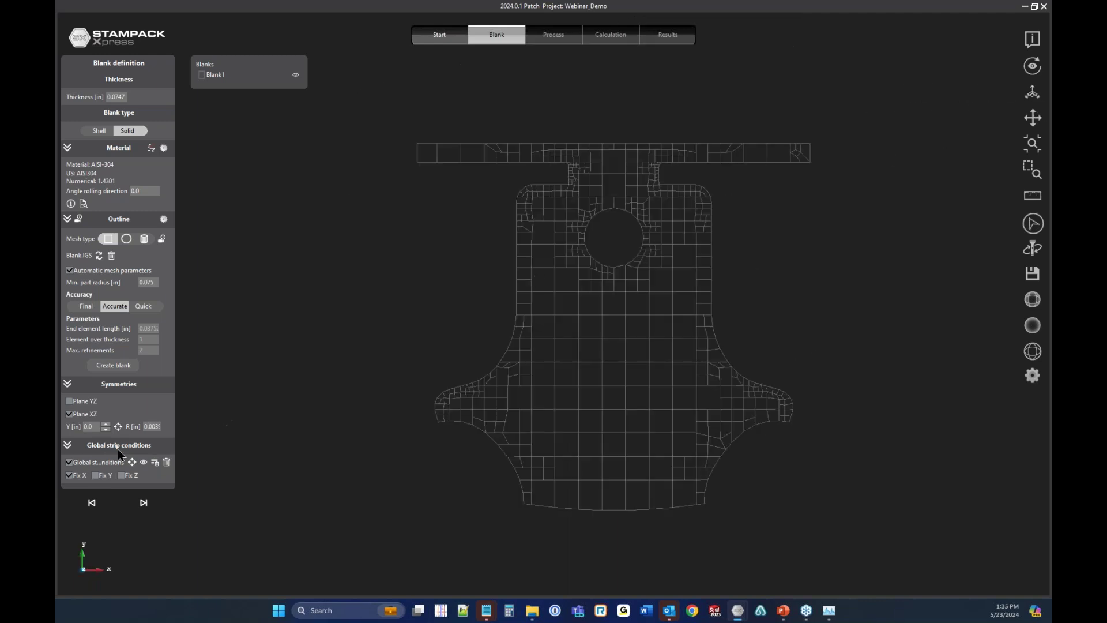
click(132, 462)
drag(407, 127, 434, 182)
drag(828, 133, 800, 185)
click(143, 461)
middle_drag(597, 432, 678, 320)
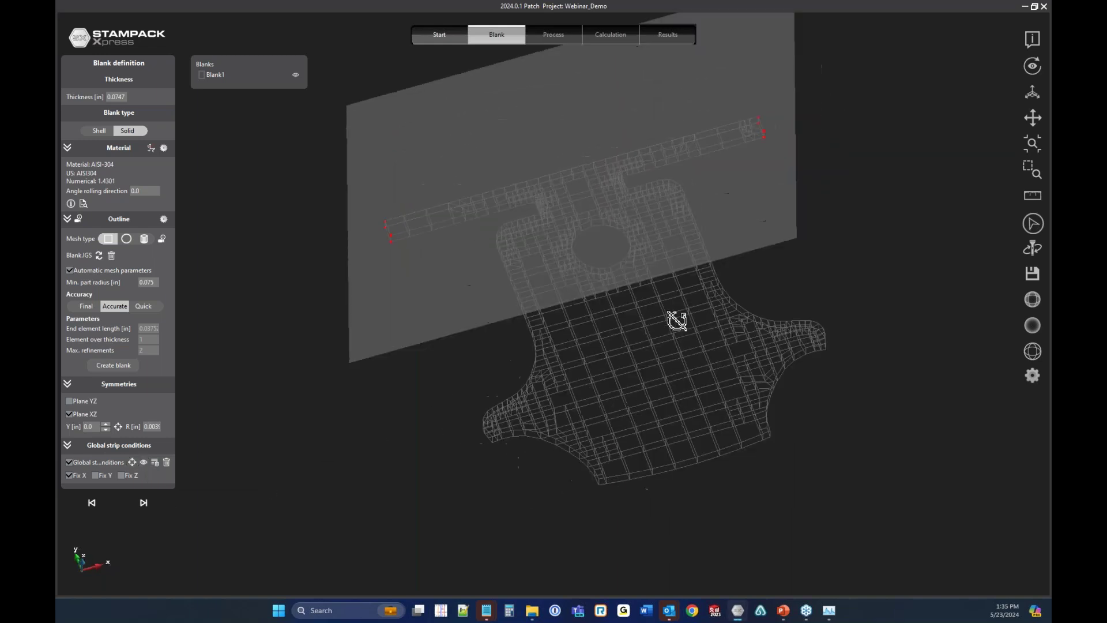
Proceed to the process definition and import the OP10 LF, OP10 Pad and OP10 UF STEP files into the tool warehouse.
click(144, 502)
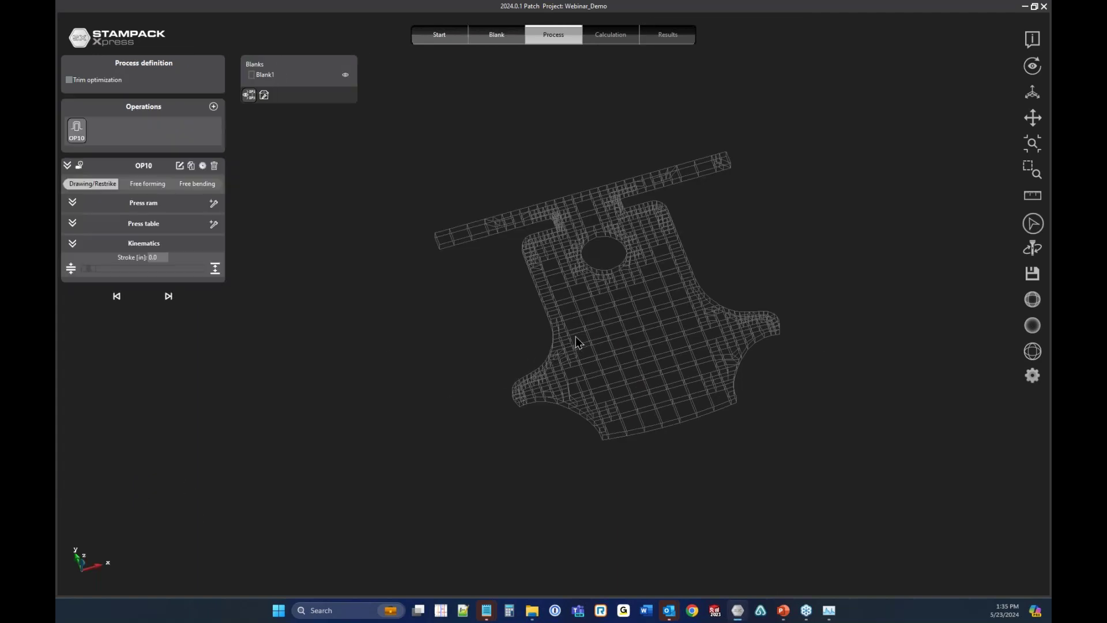
click(266, 96)
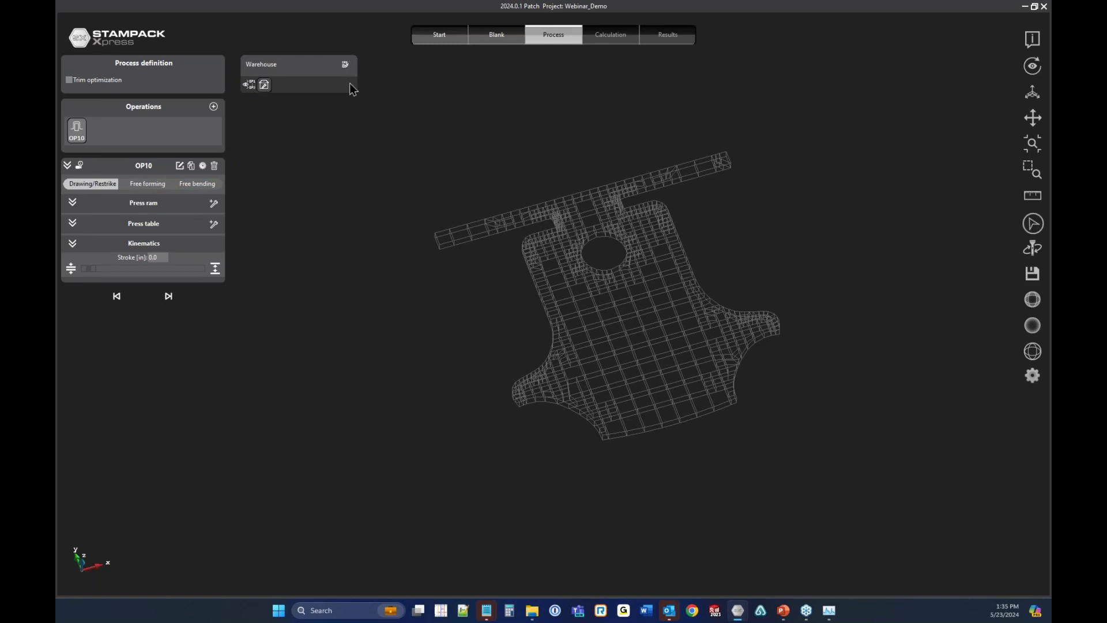
drag(1049, 8, 505, 235)
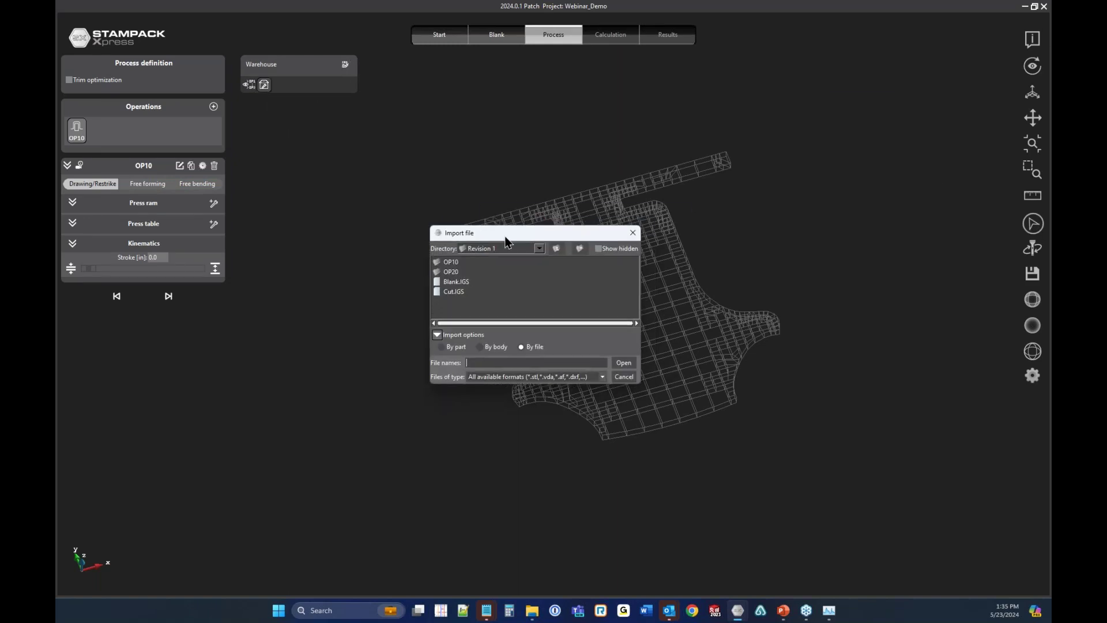
double_click(449, 264)
drag(484, 300, 459, 263)
click(624, 362)
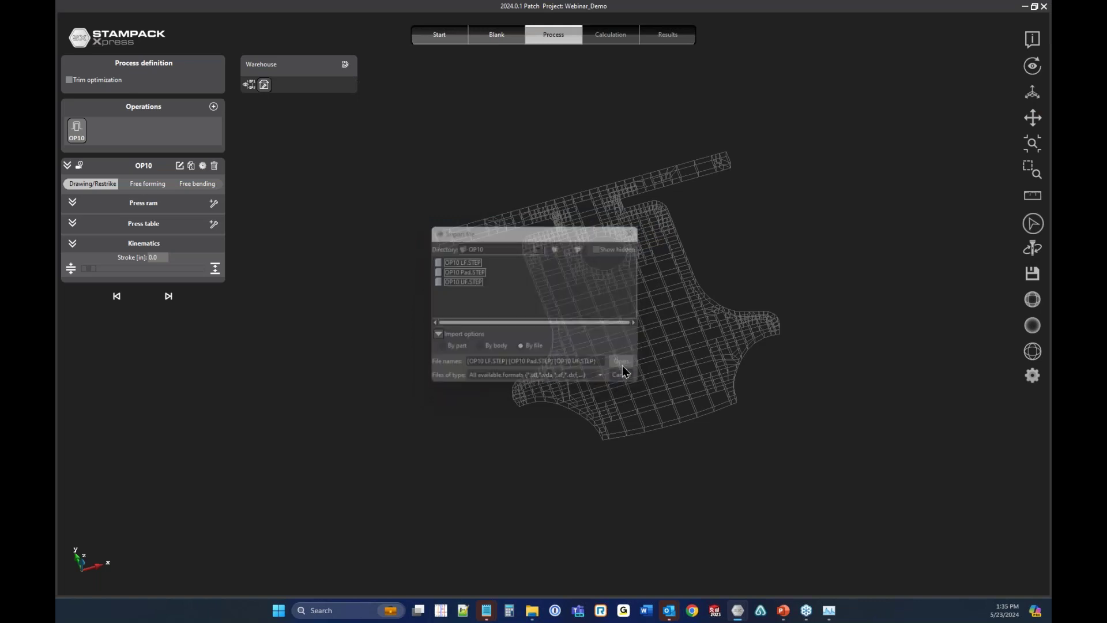
middle_drag(598, 407, 543, 277)
click(274, 195)
scroll(592, 274, down, 2)
scroll(369, 206, up, 3)
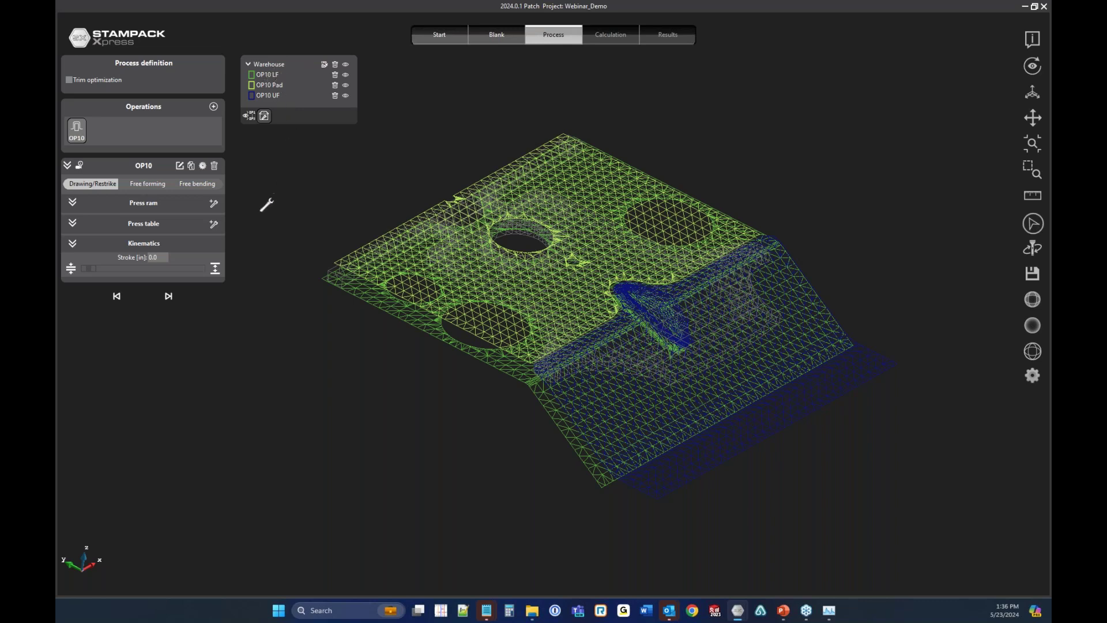
Assign OP10 LF to the press table as the die, and OP10 UF as punch and OP10 Pad as pad to the press ram.
mouse_move(214, 224)
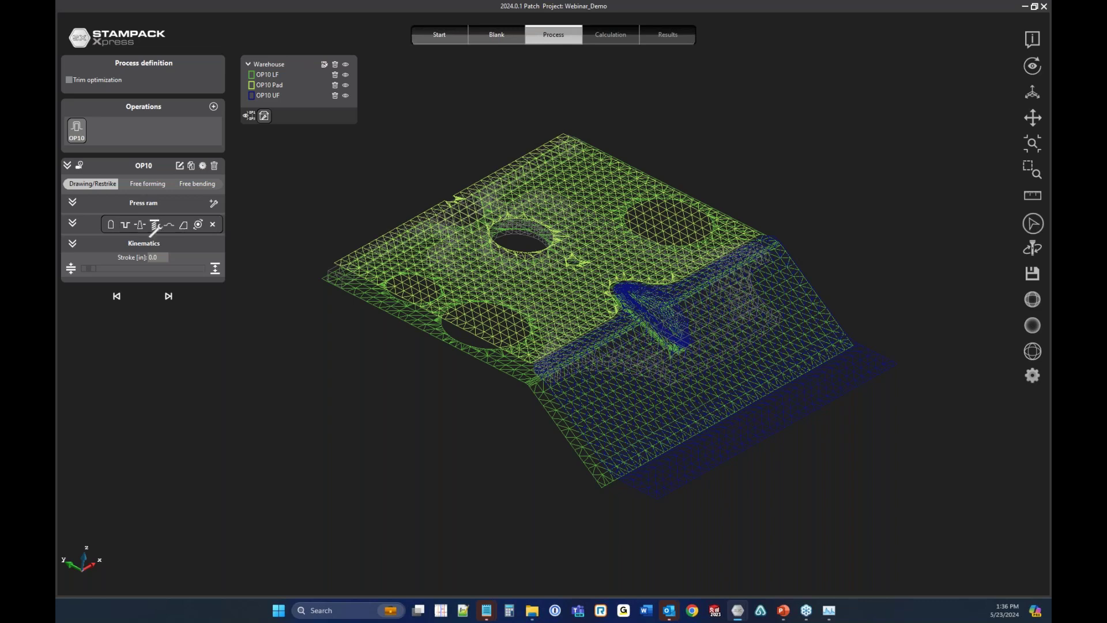
click(125, 225)
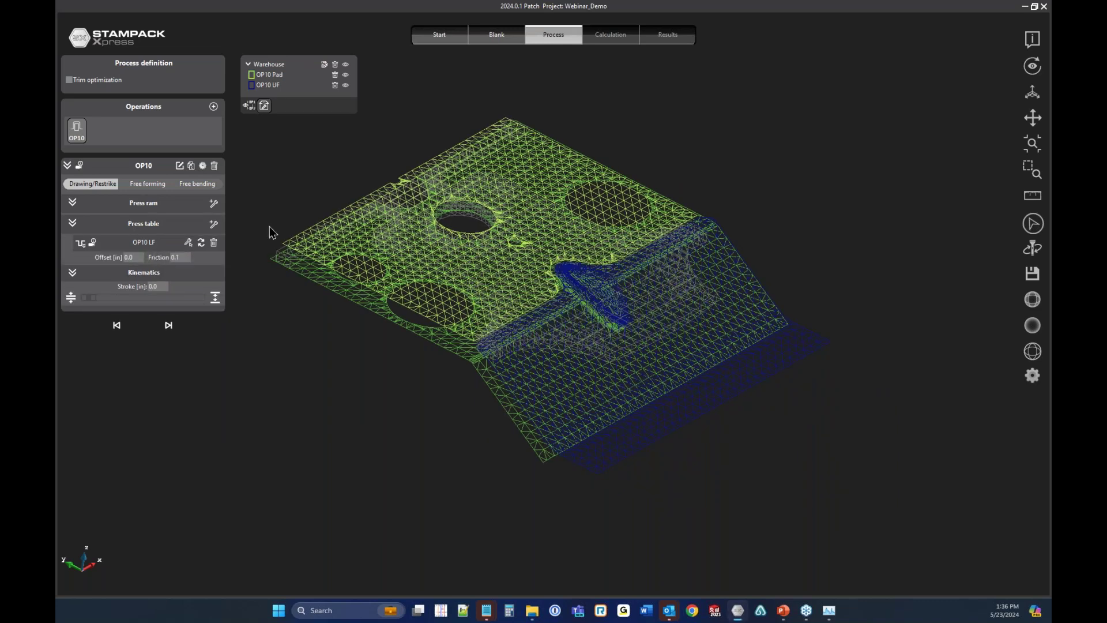
mouse_move(213, 203)
click(125, 204)
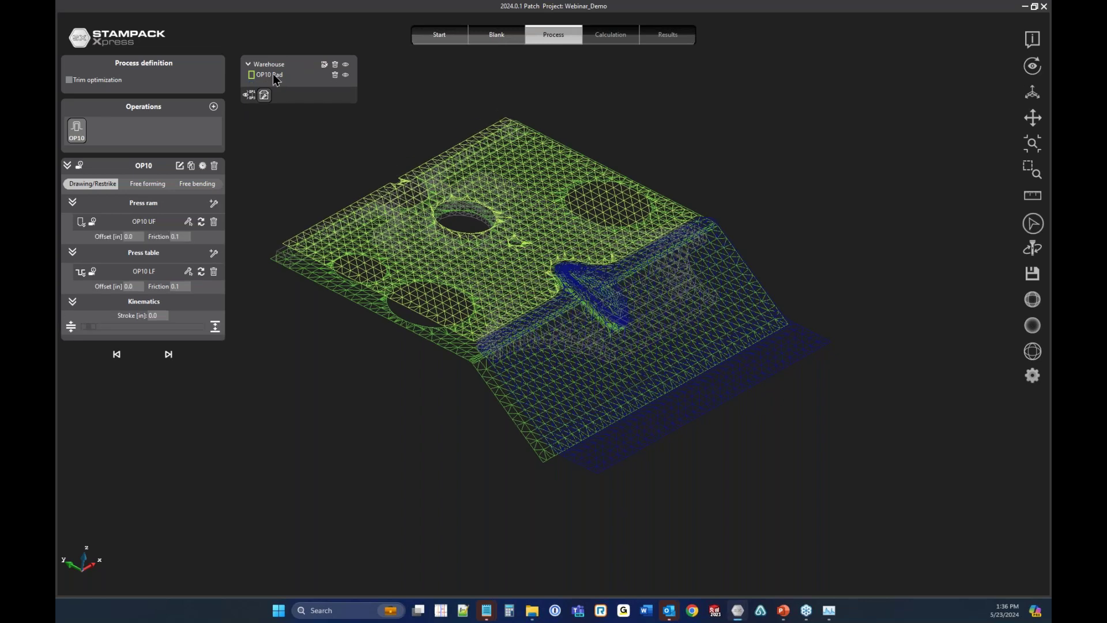
mouse_move(214, 203)
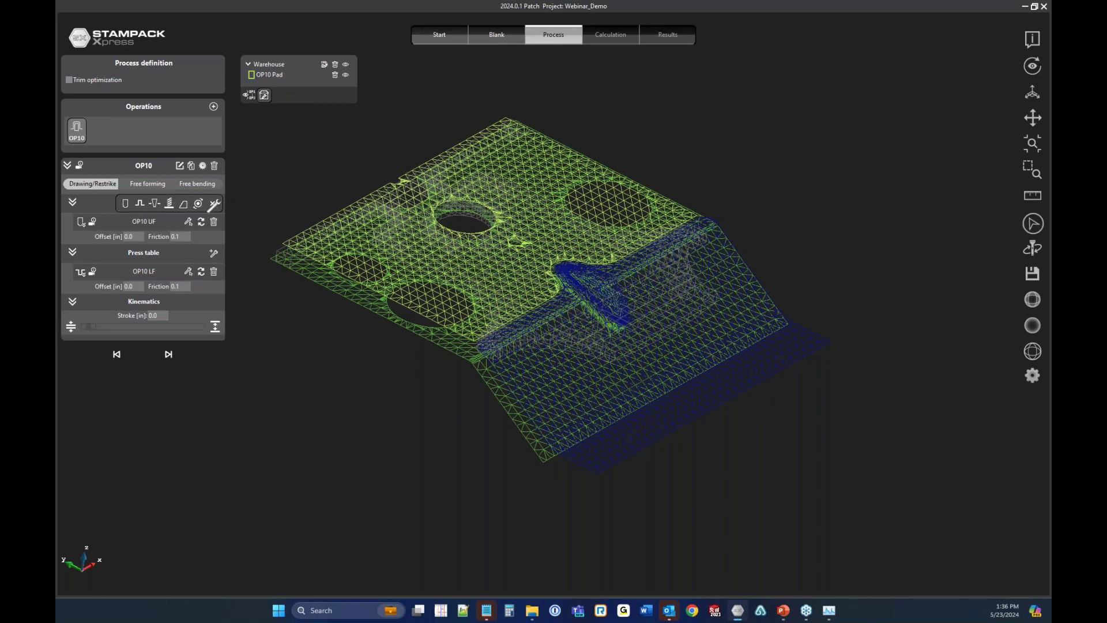
click(170, 203)
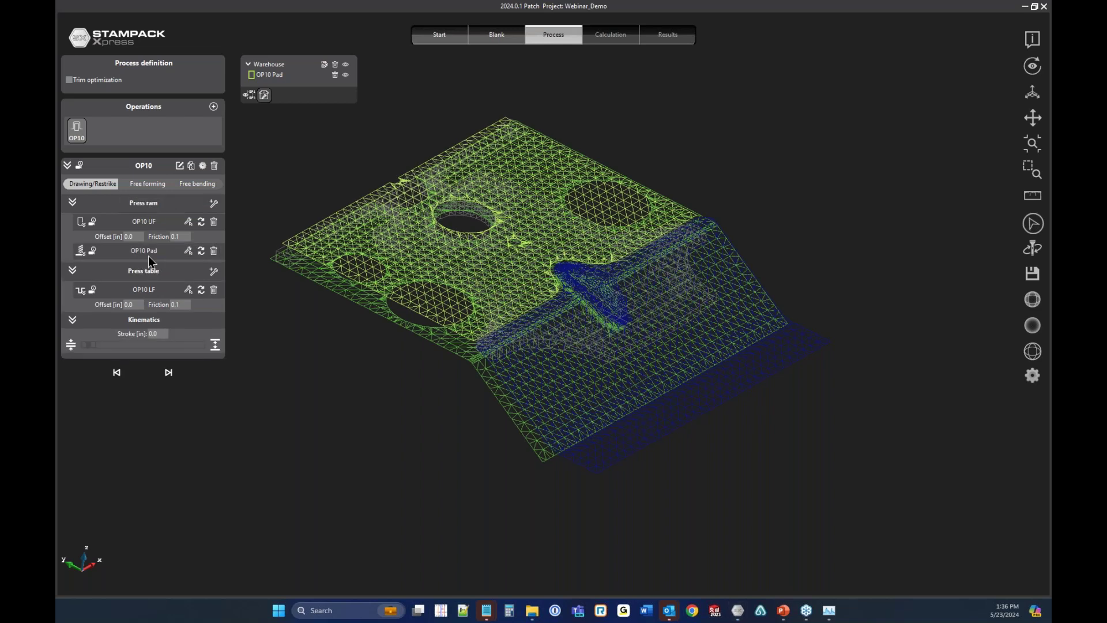
Set the OP10 Pad to 4000 lbf initial force, 7000 lbf final force and 0.625 in cylinder stroke, with its end position blocked.
double_click(180, 264)
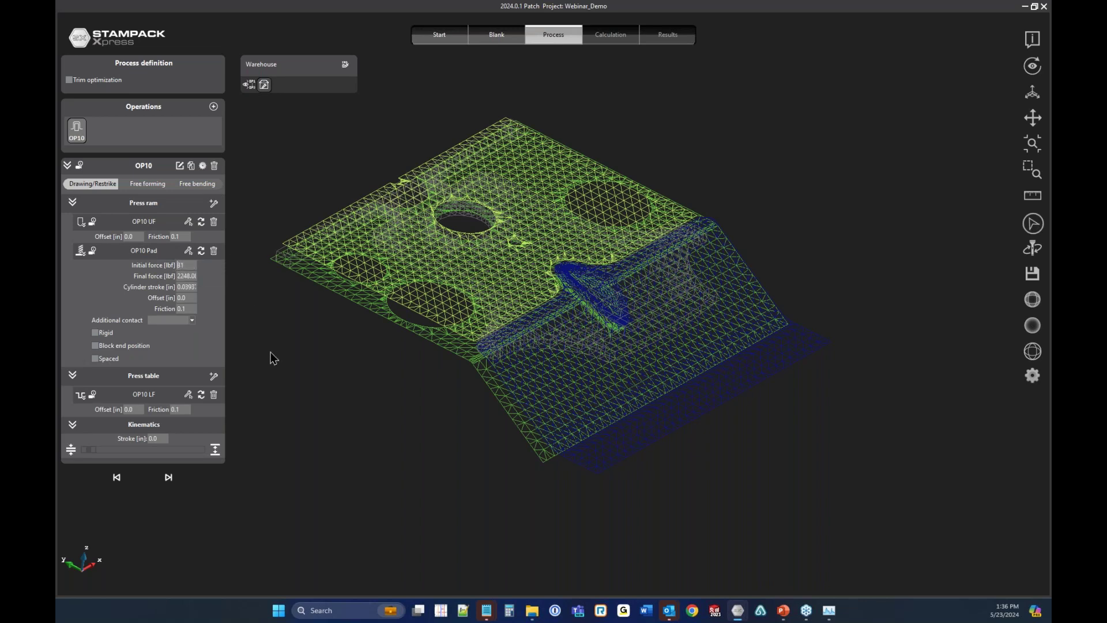
key(BackSpace)
text(40)
key(Tab)
key(BackSpace)
key(BackSpace)
key(BackSpace)
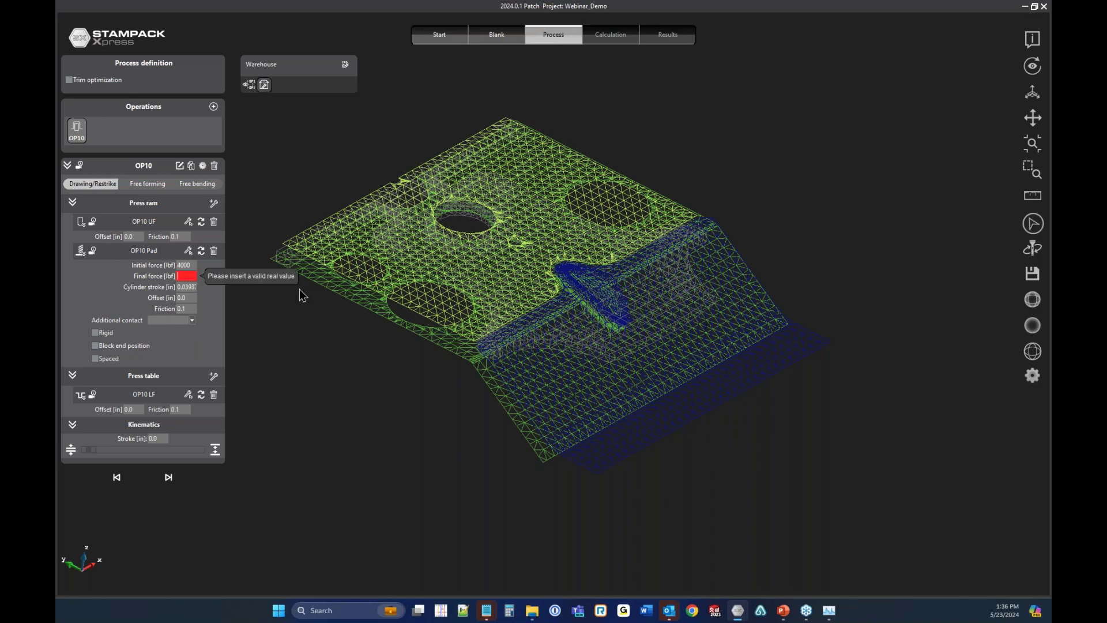
text(7000)
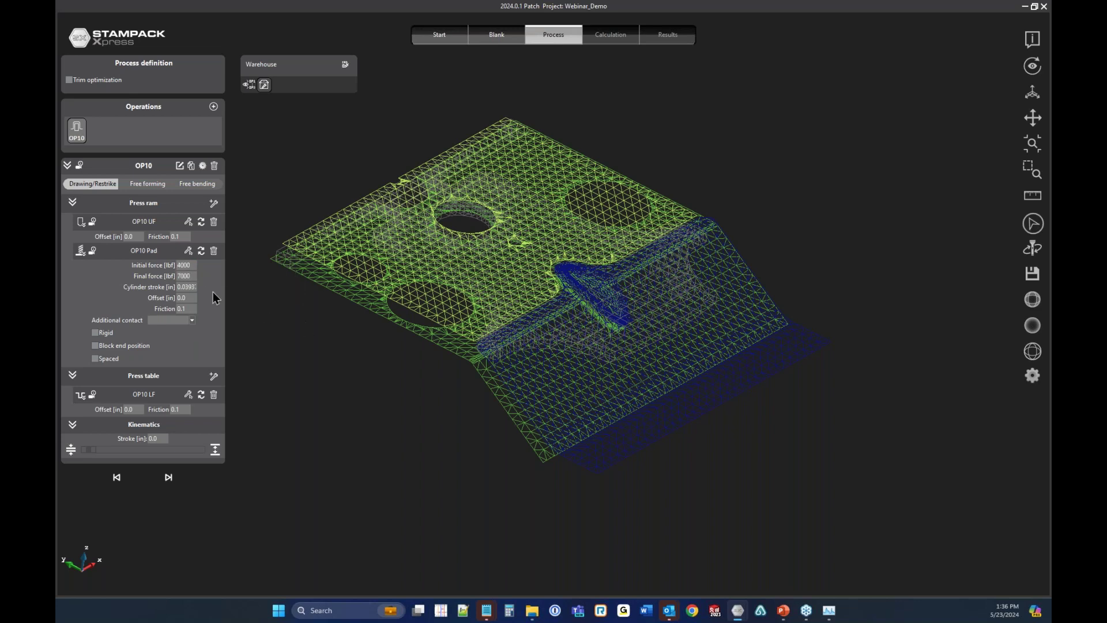
key(Tab)
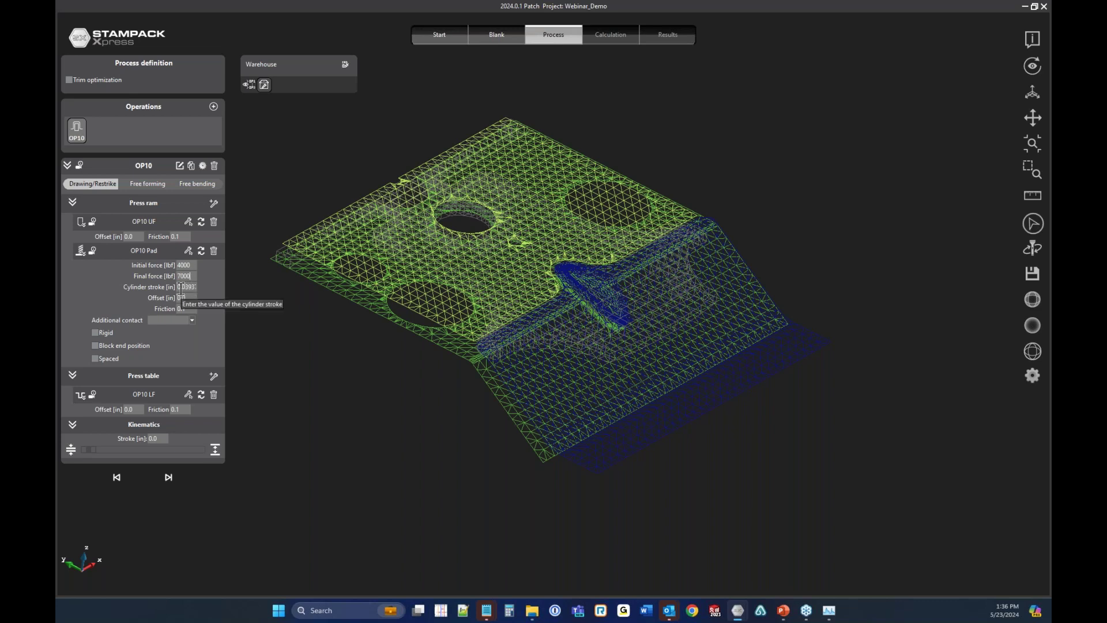
key(BackSpace)
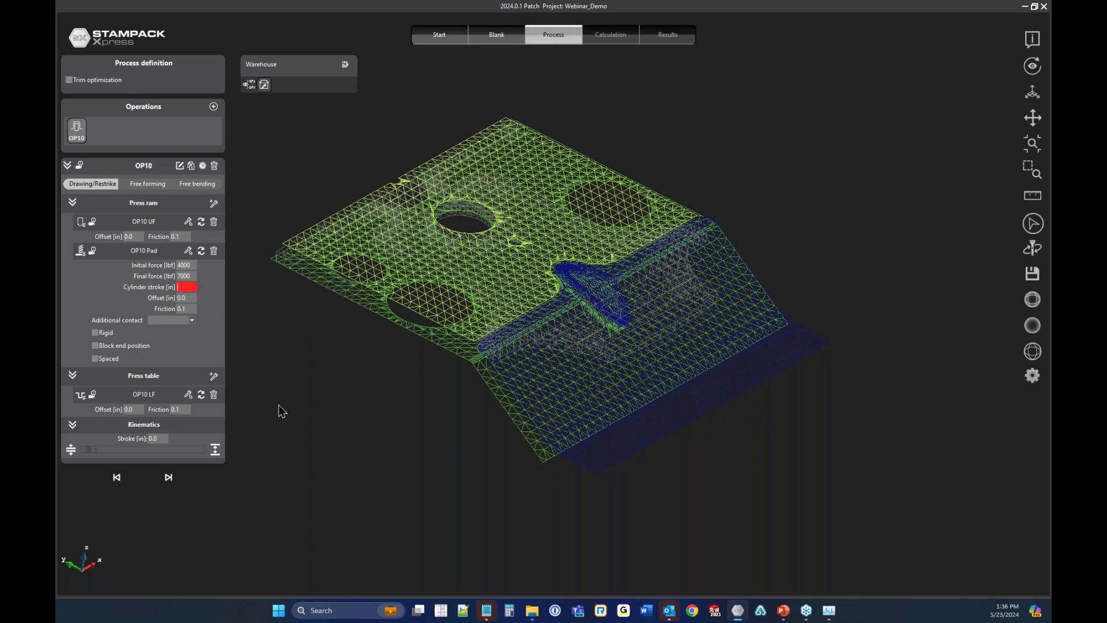
text(0.625)
click(113, 348)
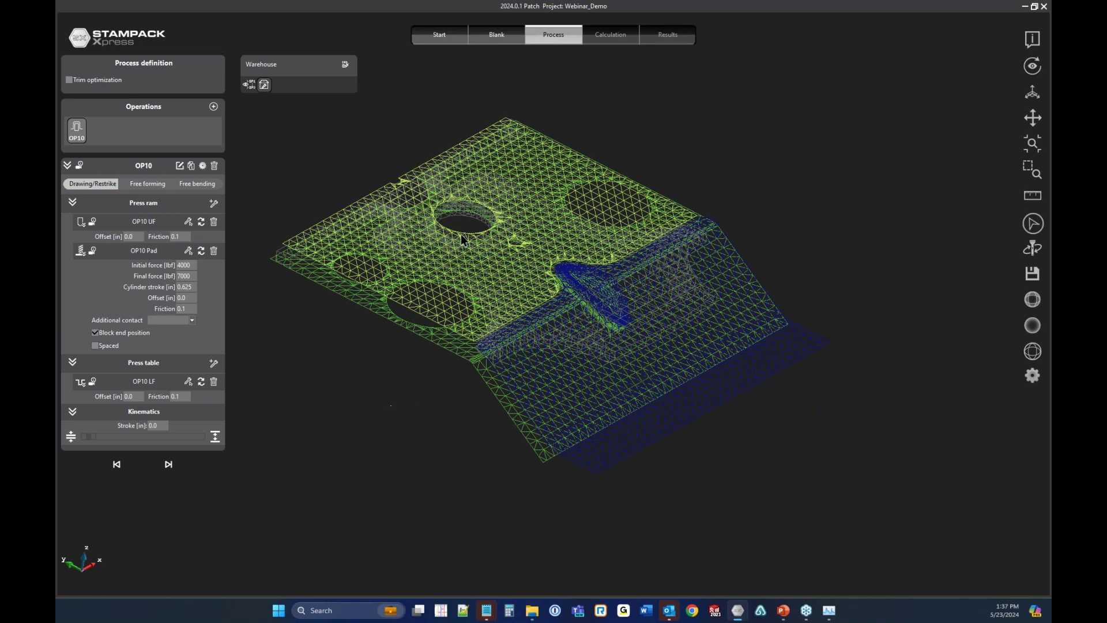
Preview the OP10 tool kinematics through the stroke and inspect the tools from the side.
drag(610, 350, 606, 353)
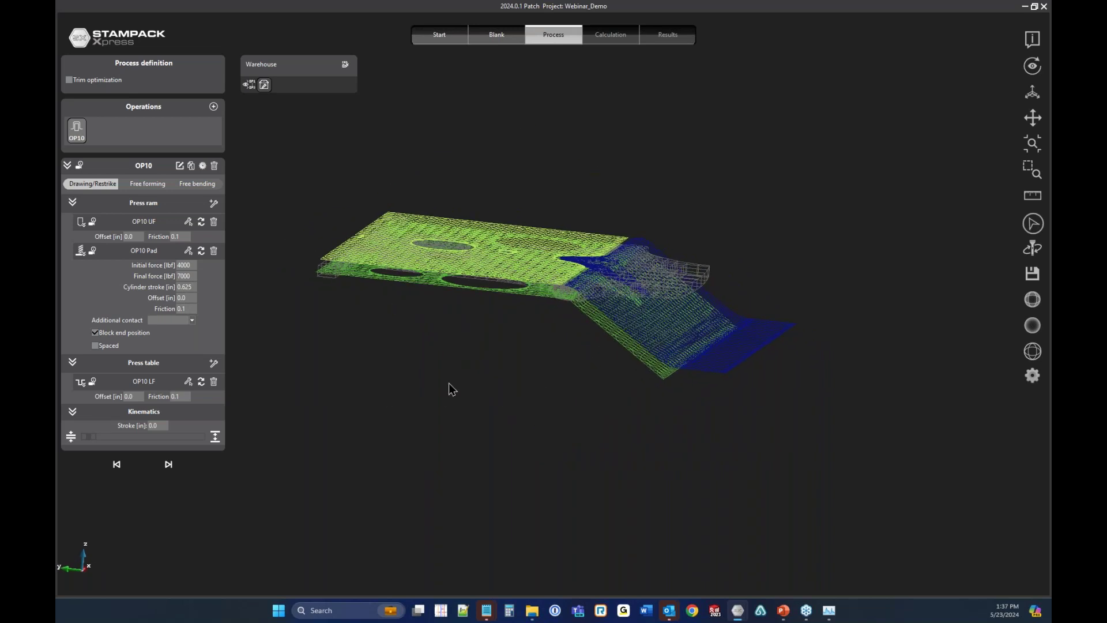
mouse_move(91, 437)
mouse_down()
mouse_move(144, 444)
mouse_move(83, 462)
mouse_up()
middle_drag(567, 383, 444, 422)
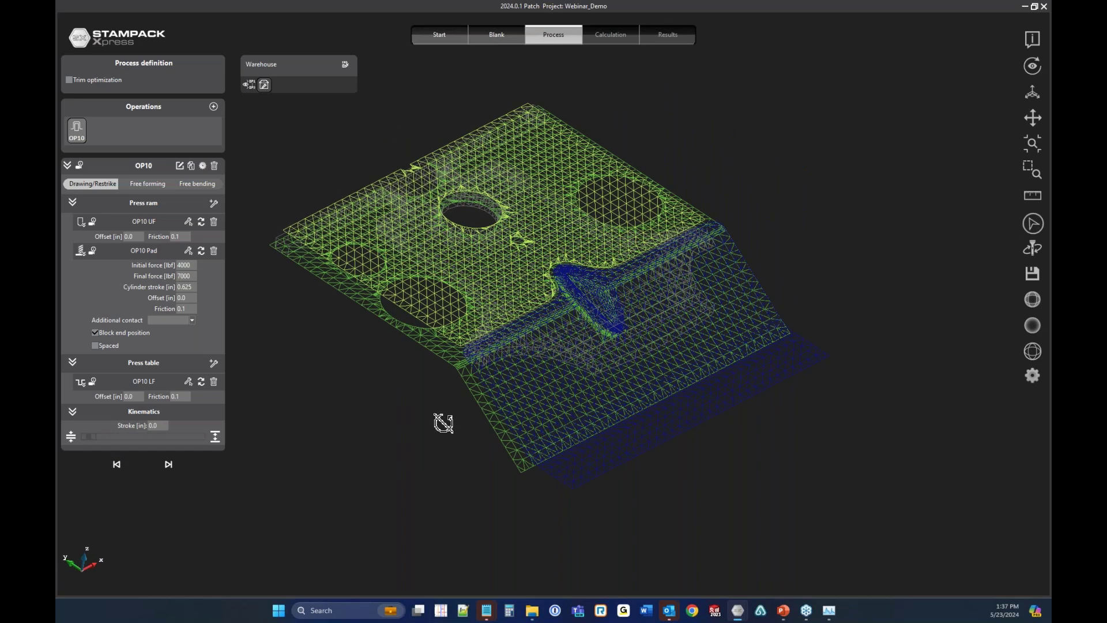
Add a positioning operation with a pitch of -5.25 in along X, followed by a second forming operation.
click(213, 108)
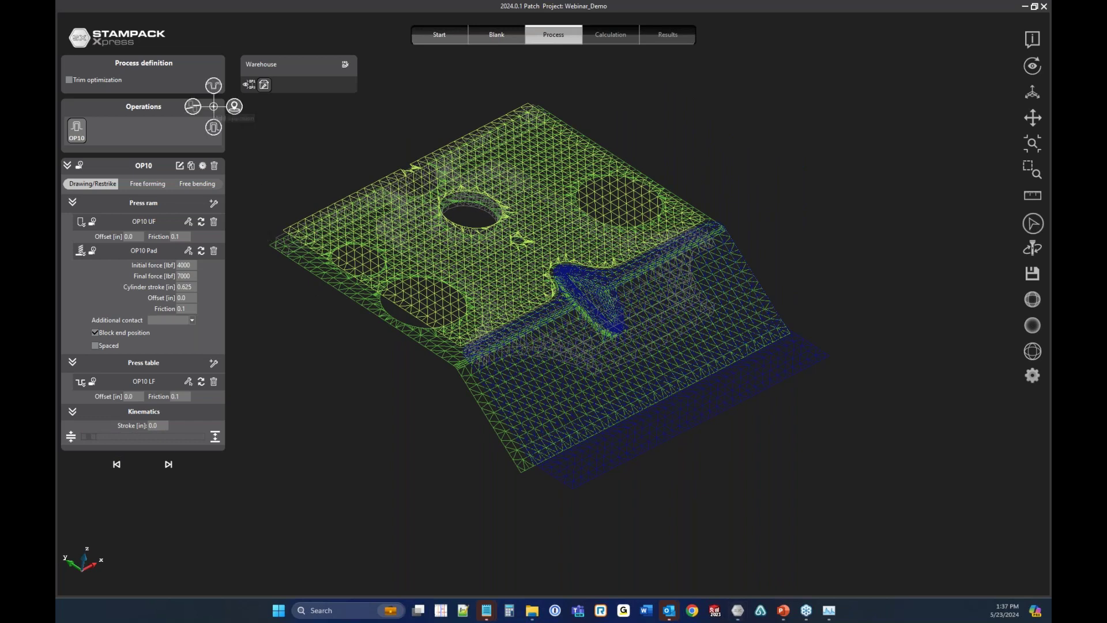
click(235, 107)
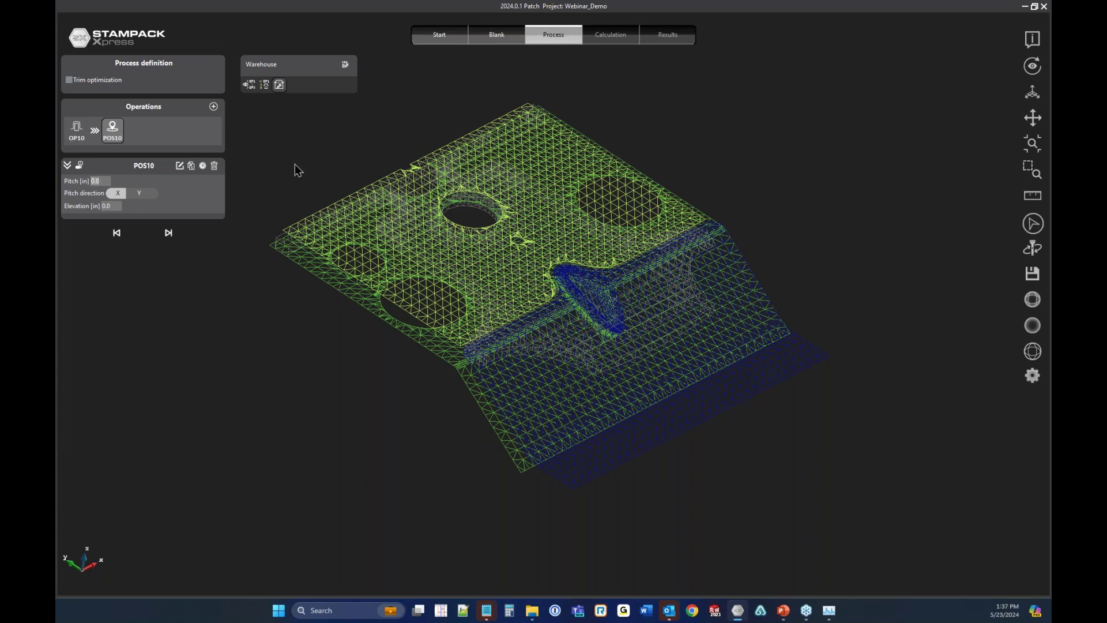
text(-5.25)
click(214, 108)
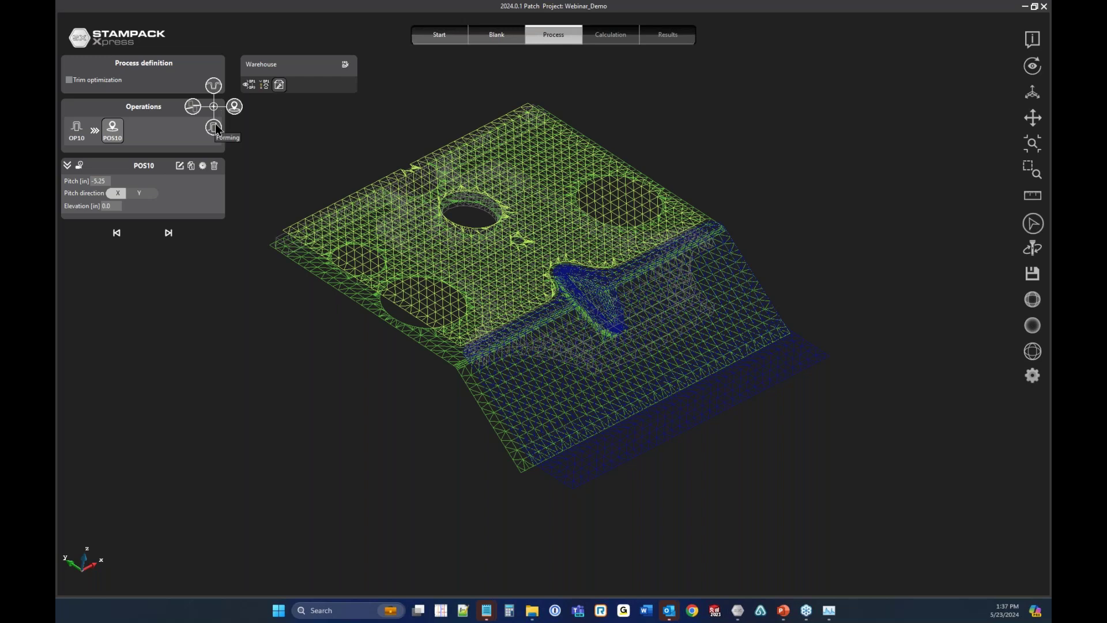
click(214, 128)
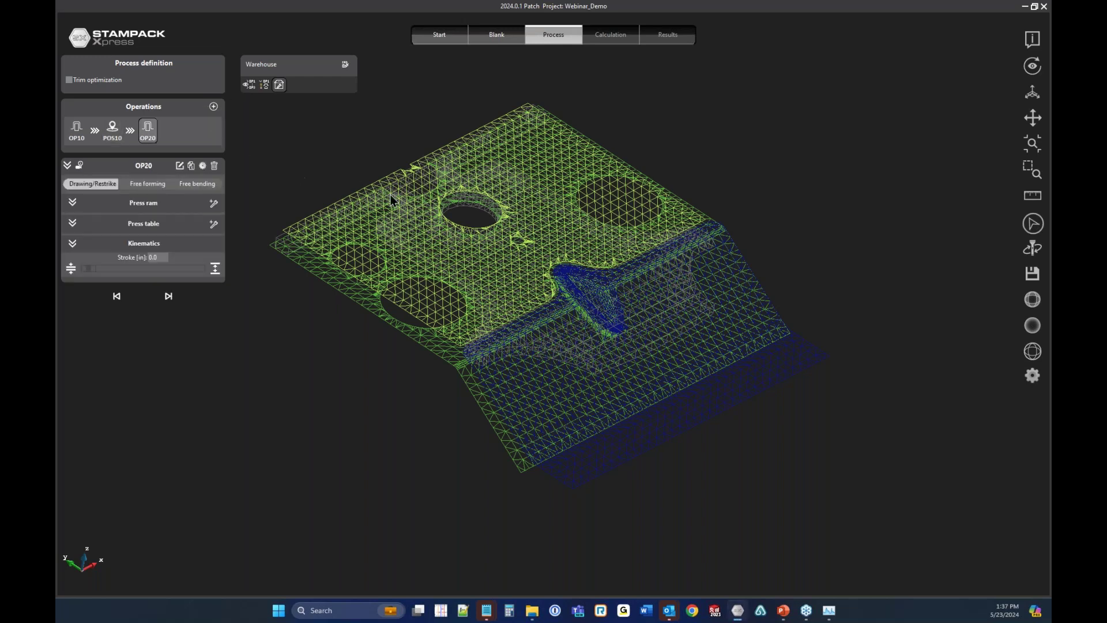
Import the OP20 LF, OP20 Pad, OP20 UF1 and OP20 UF2 STEP files into the tool warehouse.
scroll(502, 260, down, 2)
scroll(502, 261, down, 3)
scroll(655, 298, down, 2)
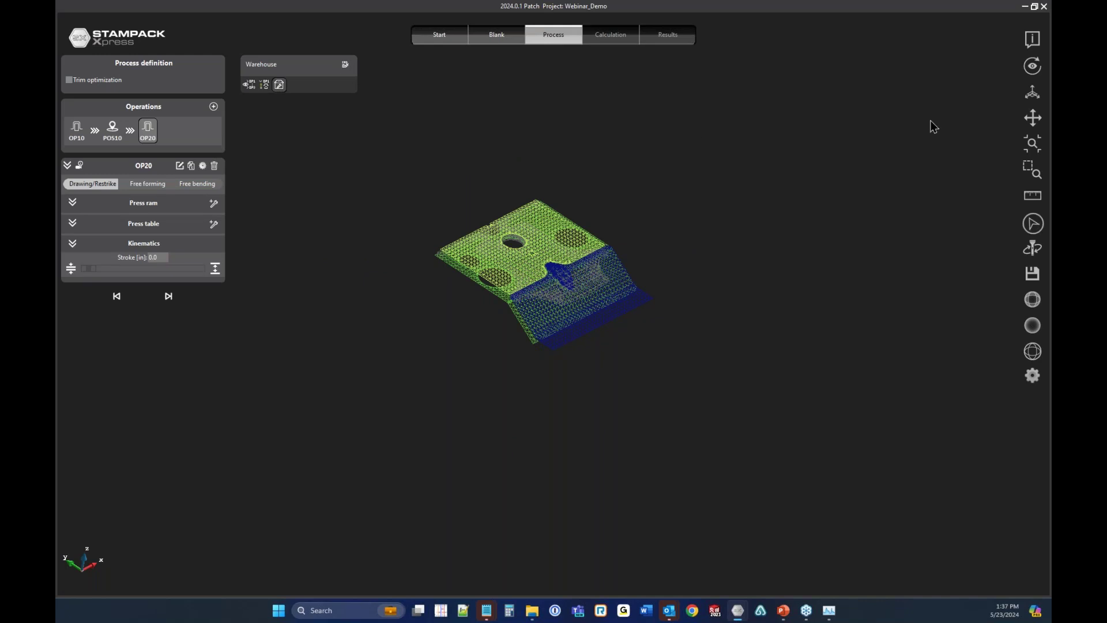
drag(1049, 7, 560, 216)
click(582, 231)
double_click(476, 255)
drag(494, 284, 480, 247)
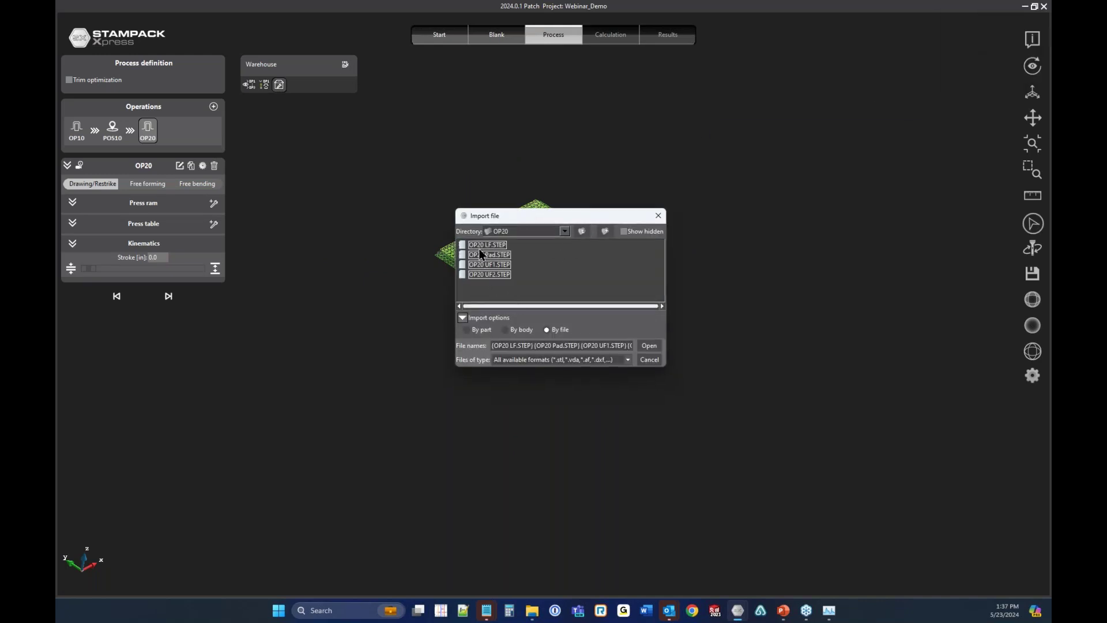
click(649, 346)
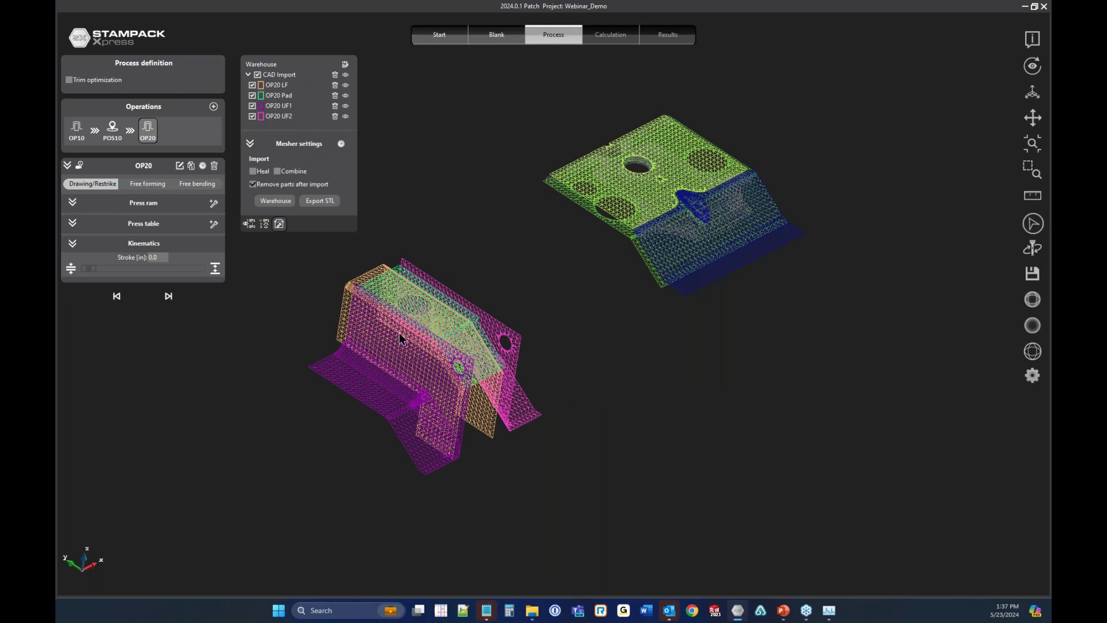
click(277, 203)
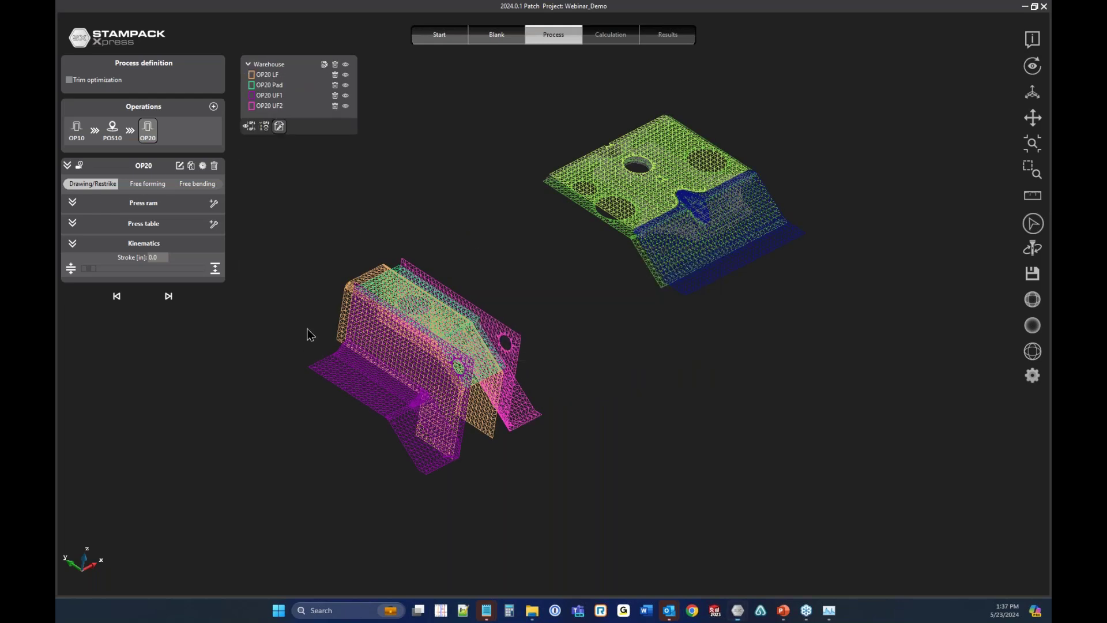
Assign OP20 UF1 and OP20 UF2 to the press ram as dies.
scroll(279, 367, up, 3)
middle_drag(411, 327, 333, 324)
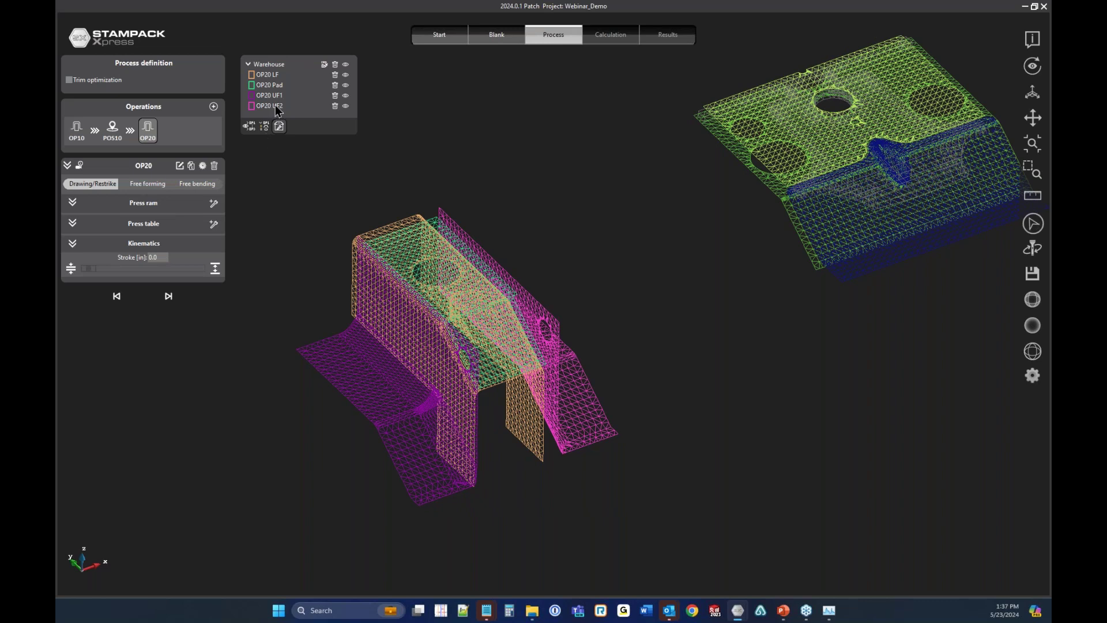
click(213, 203)
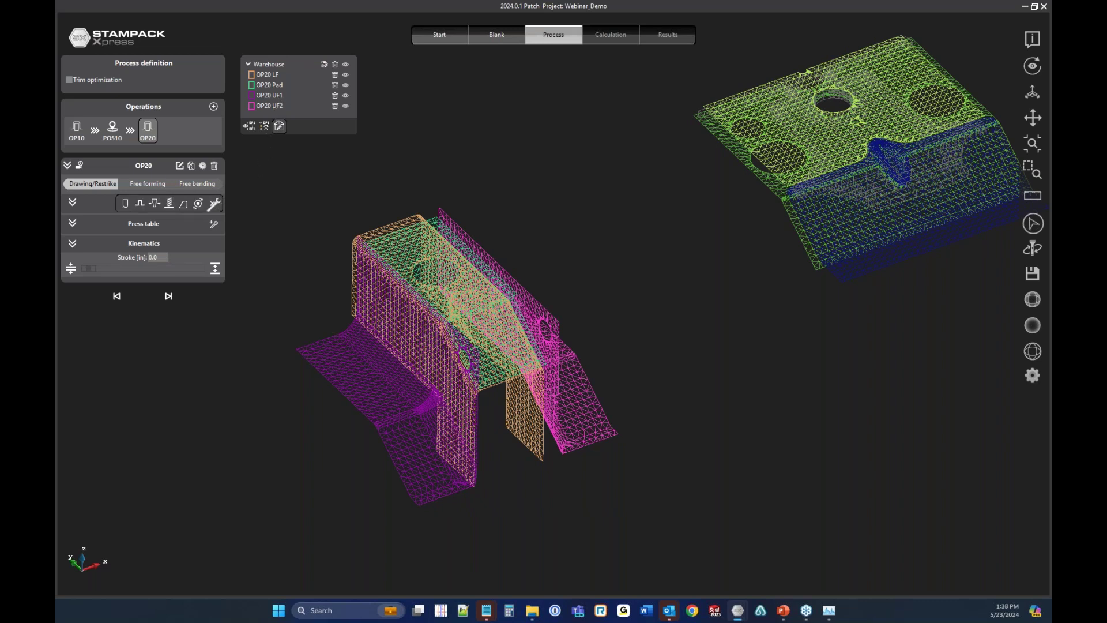
click(139, 203)
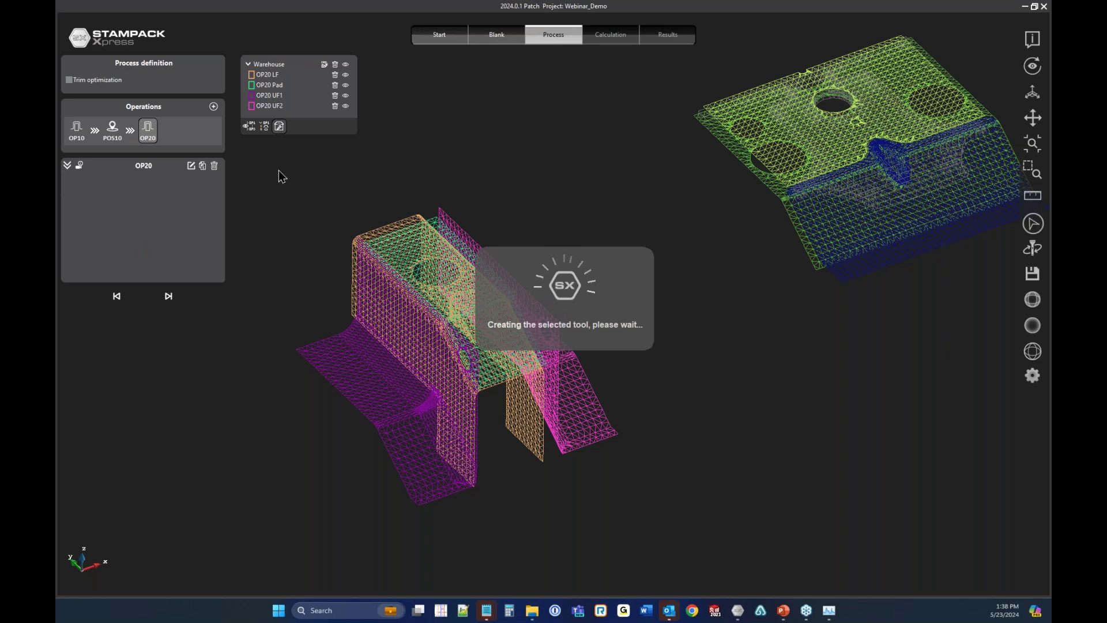
double_click(274, 97)
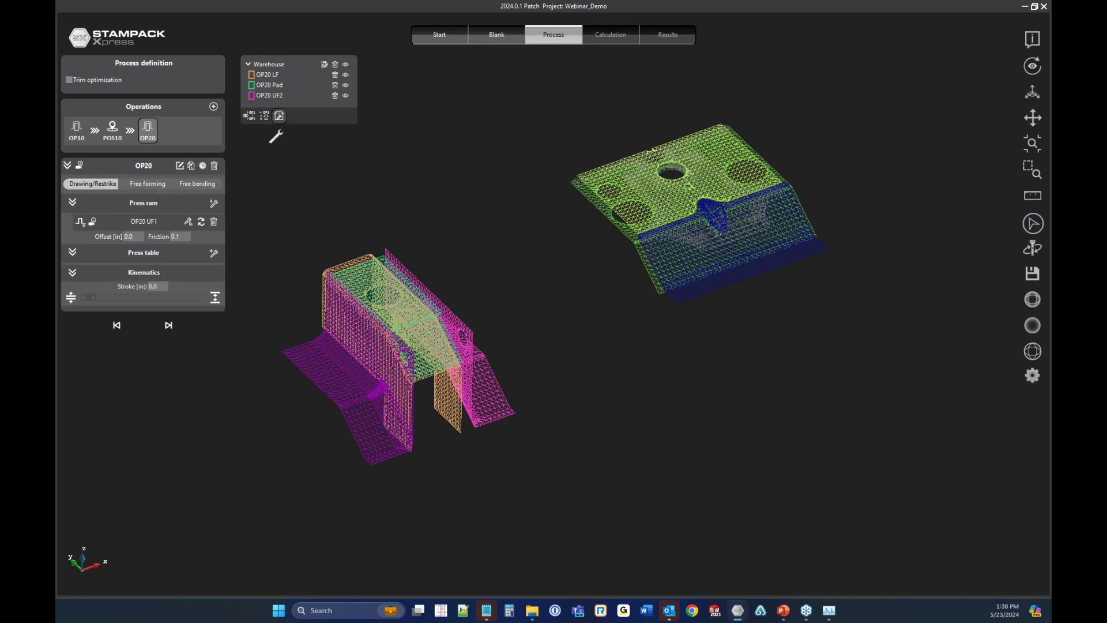
click(213, 203)
click(140, 203)
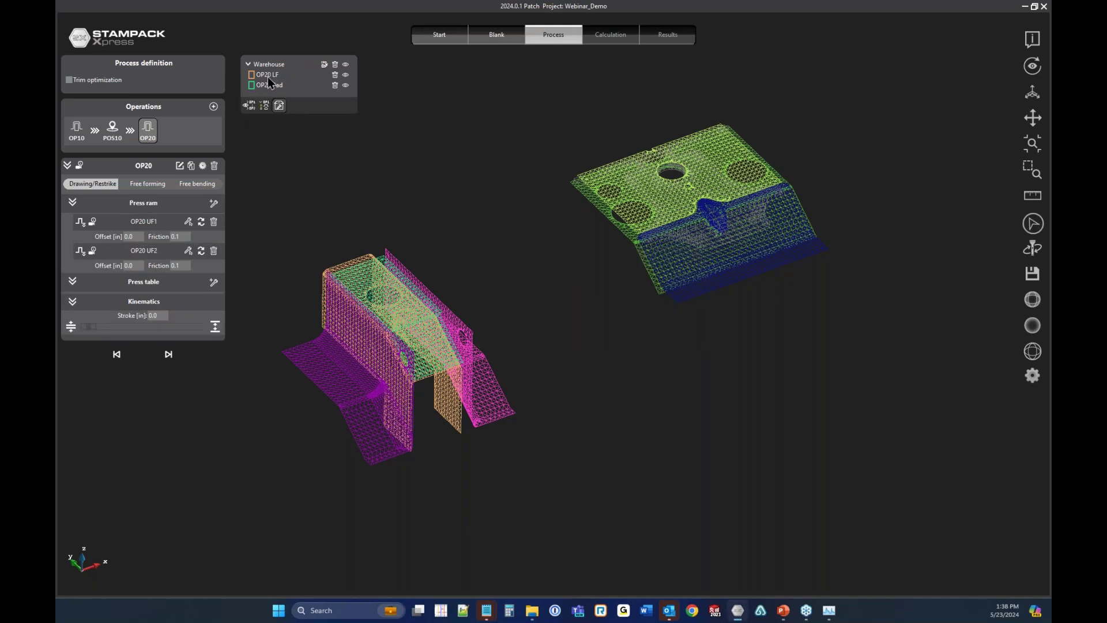
Assign OP20 LF to the press table as the punch and OP20 Pad to the press ram as the pad.
click(214, 281)
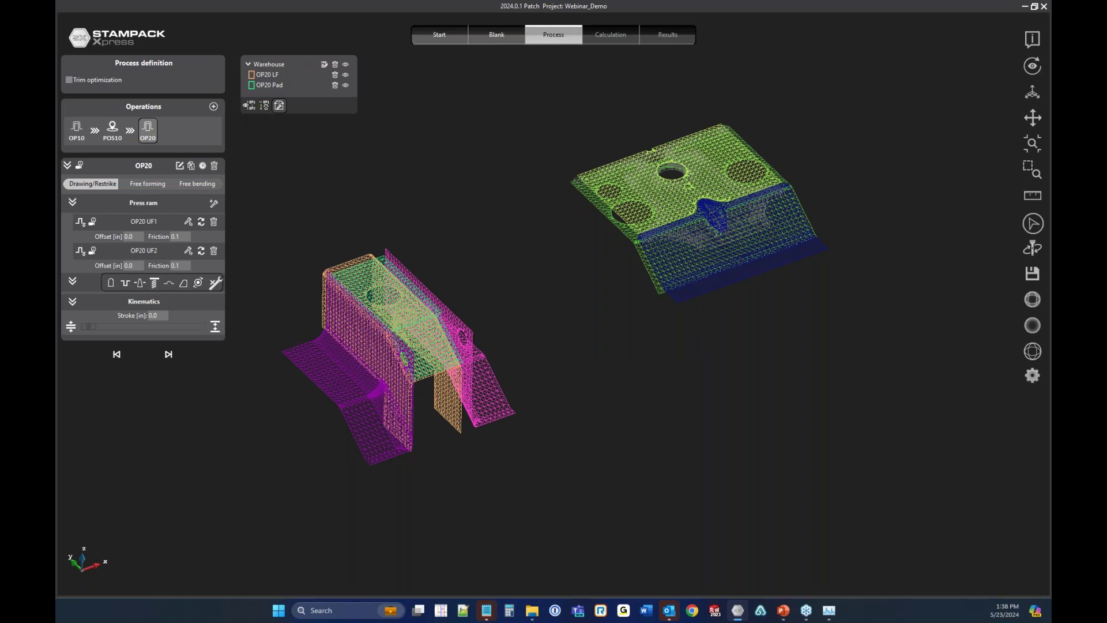
click(111, 282)
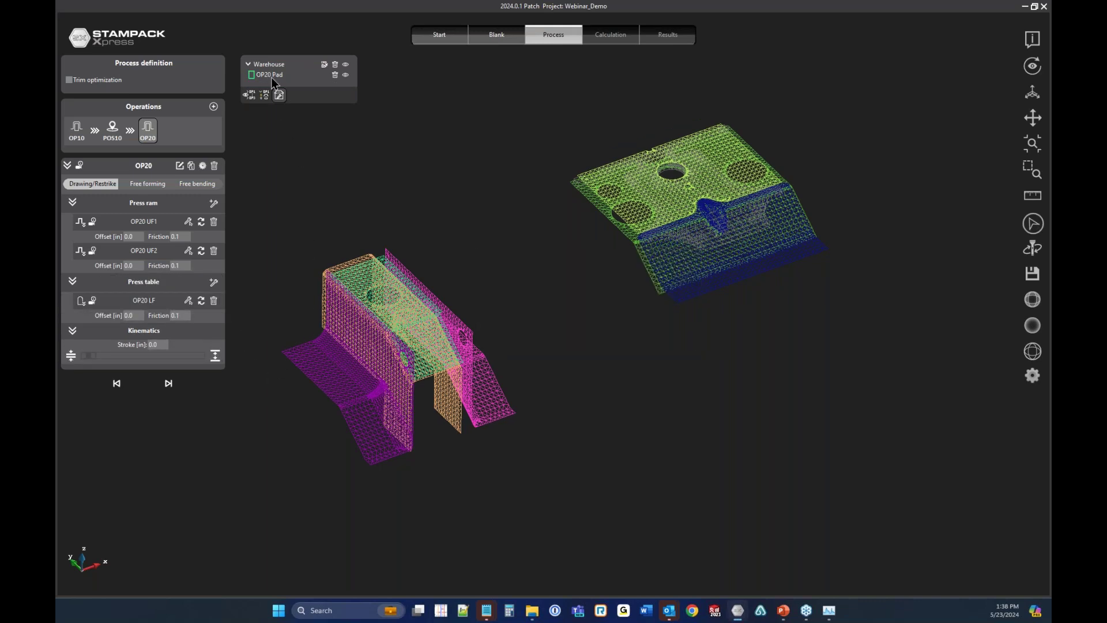
click(213, 203)
click(170, 203)
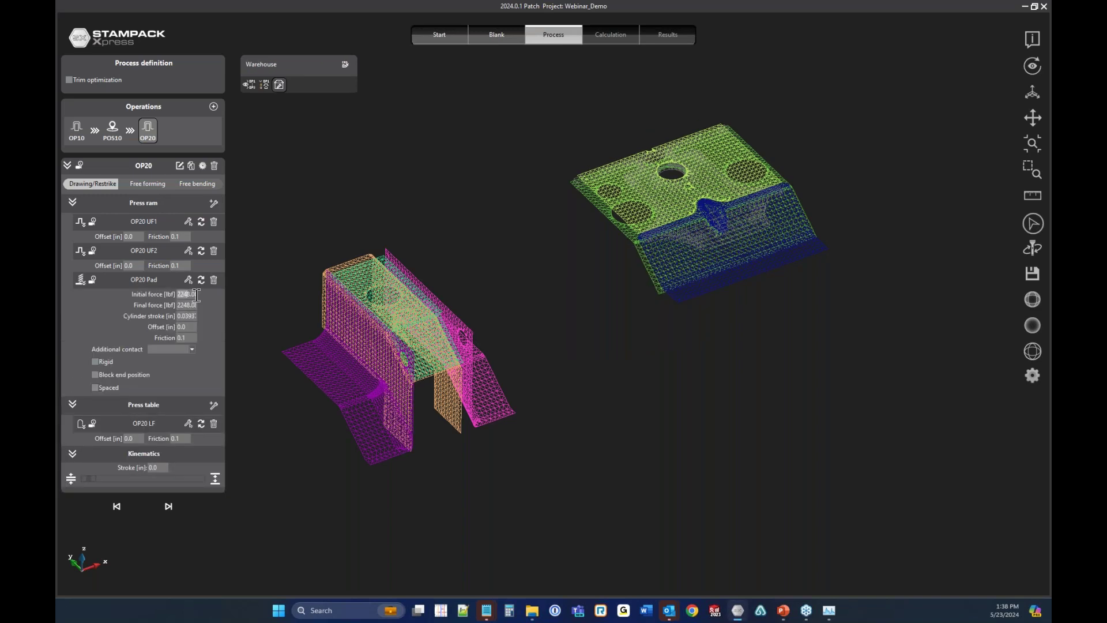
Set the OP20 Pad to 5000 lbf initial force, 8000 lbf final force and 1.25 in cylinder stroke, with block end position enabled.
key(BackSpace)
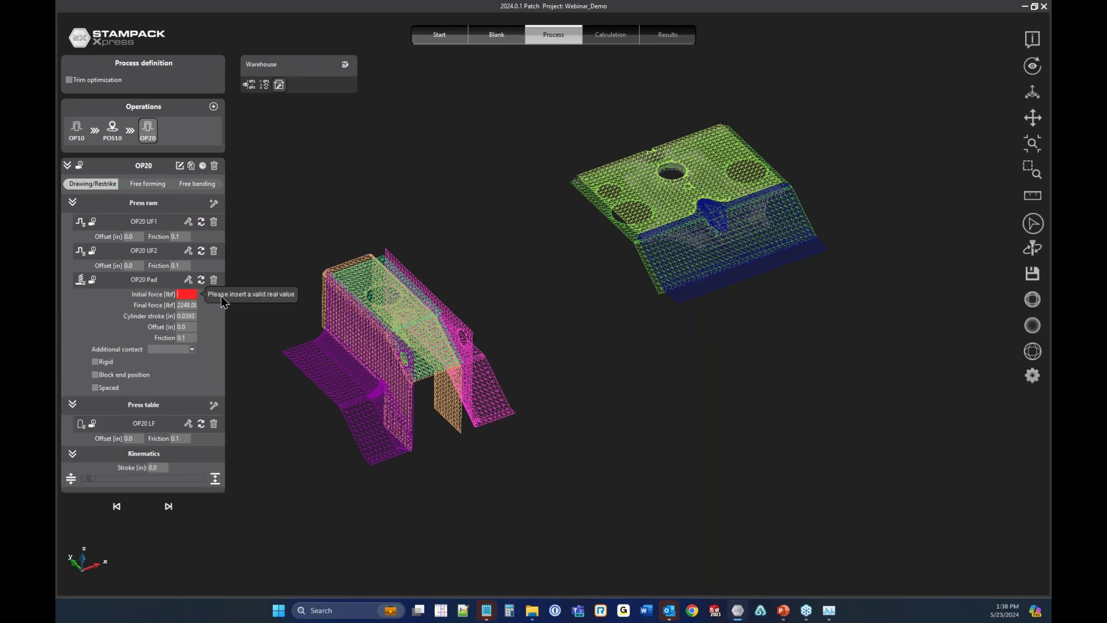
text(5000)
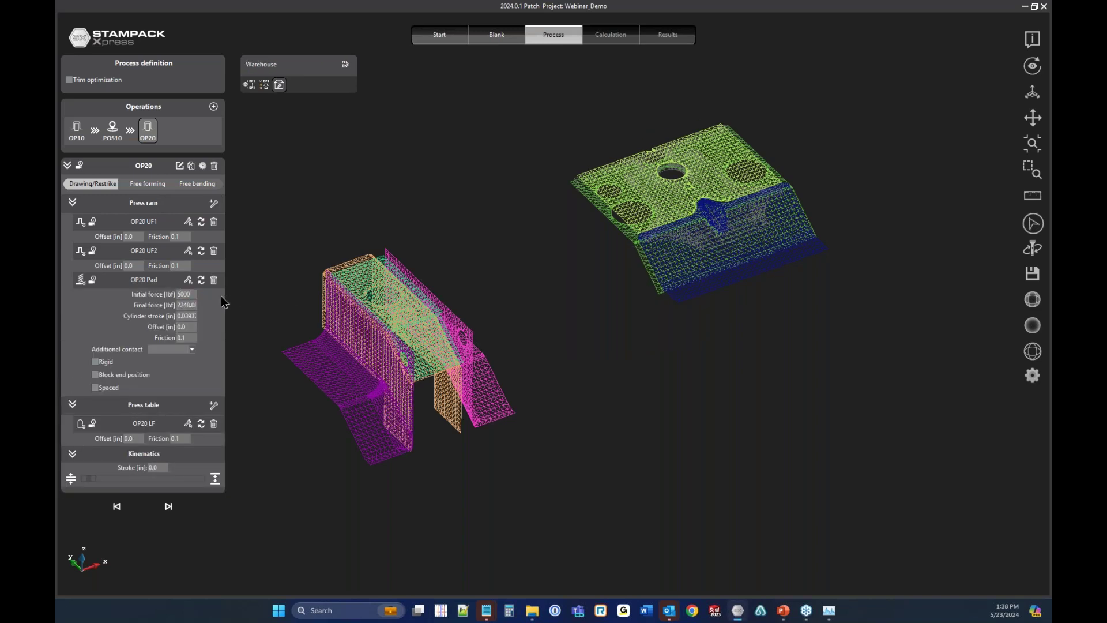
key(Tab)
key(Delete)
key(Delete)
text(80)
key(Tab)
key(Delete)
text(1.2)
click(115, 376)
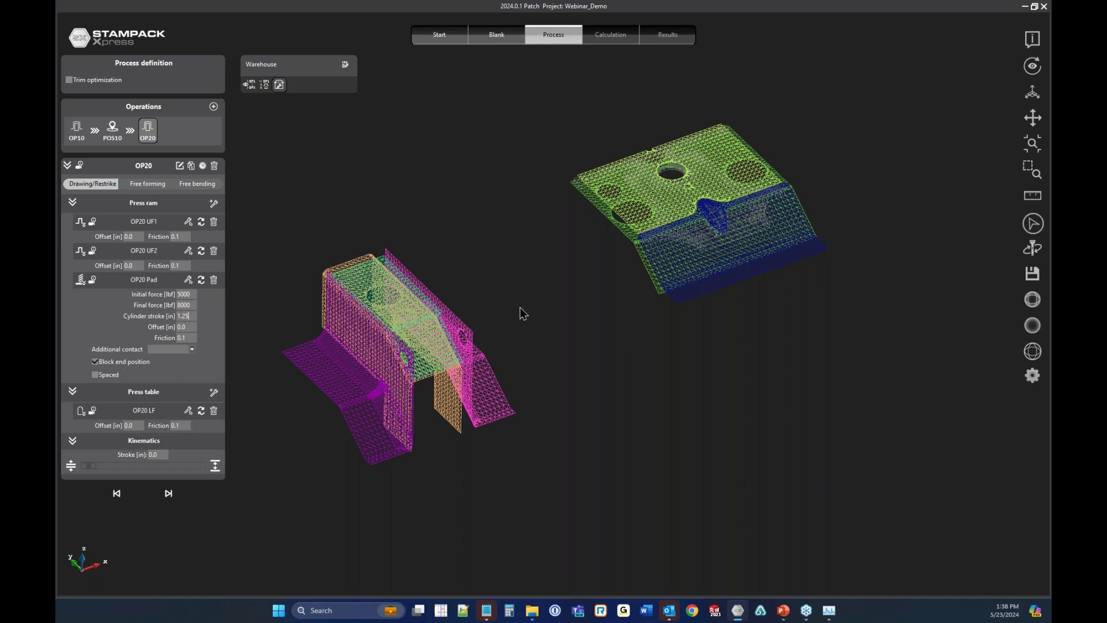
Add a positioning operation after OP20, followed by a cutting operation.
click(213, 106)
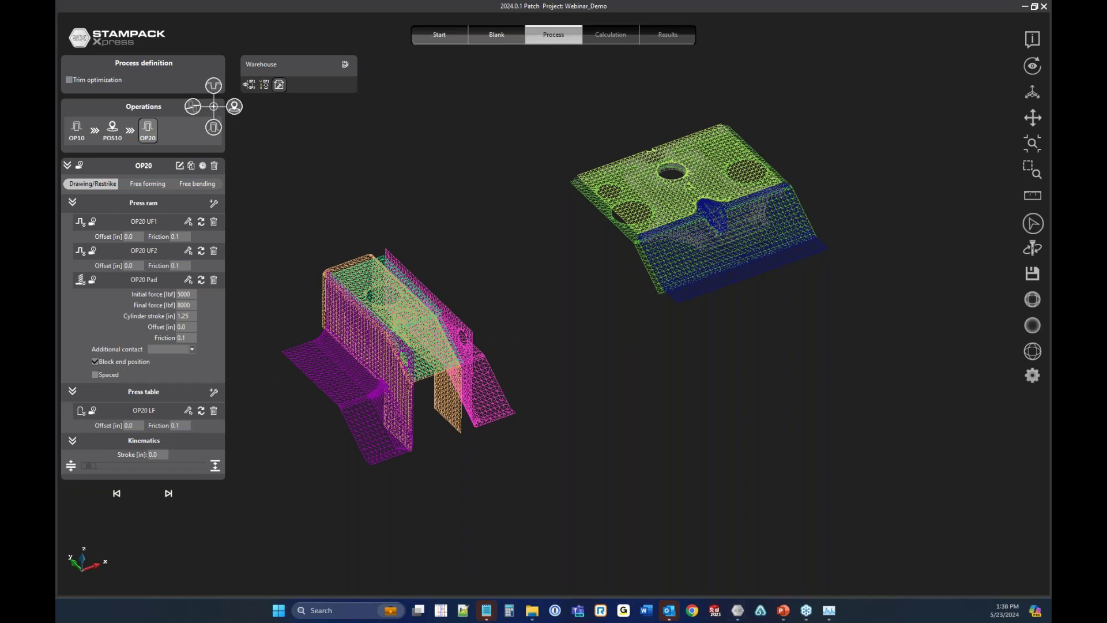
click(235, 107)
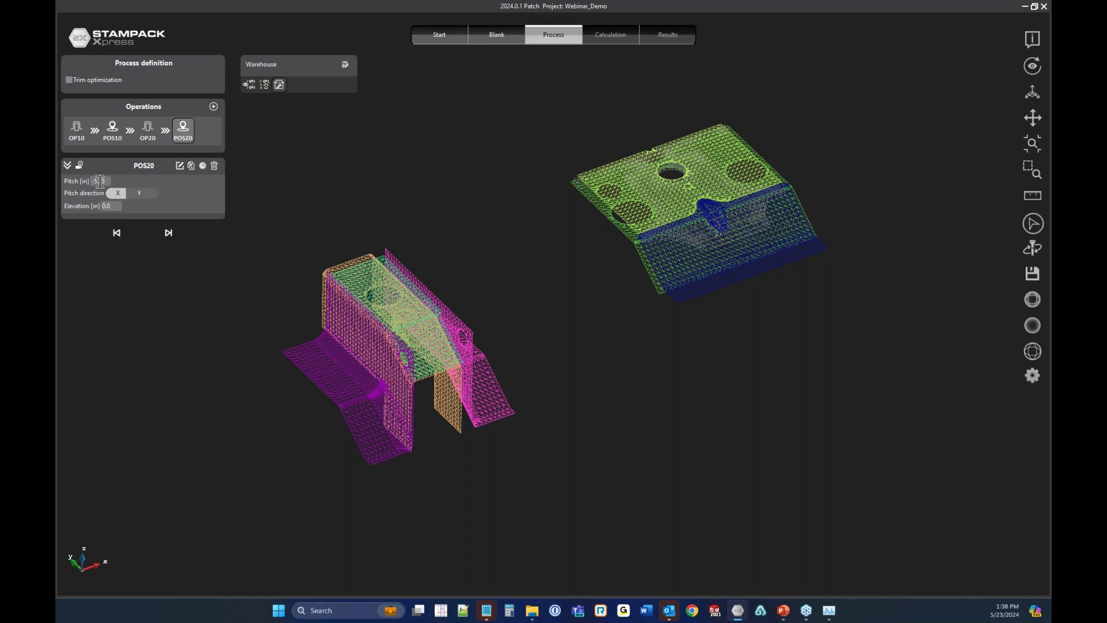
click(213, 106)
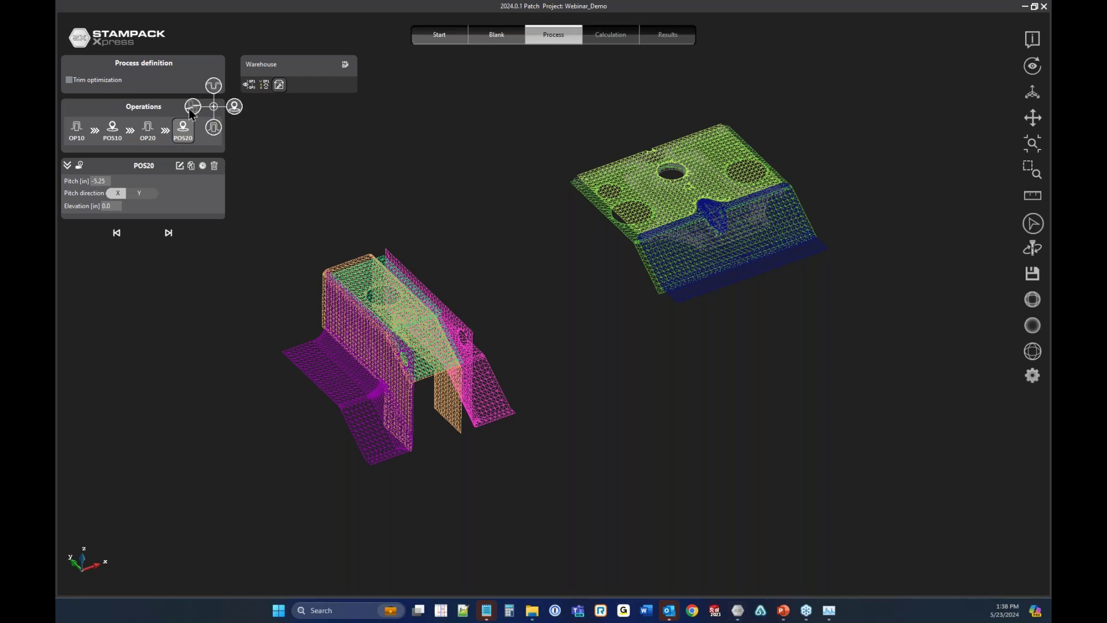
click(191, 109)
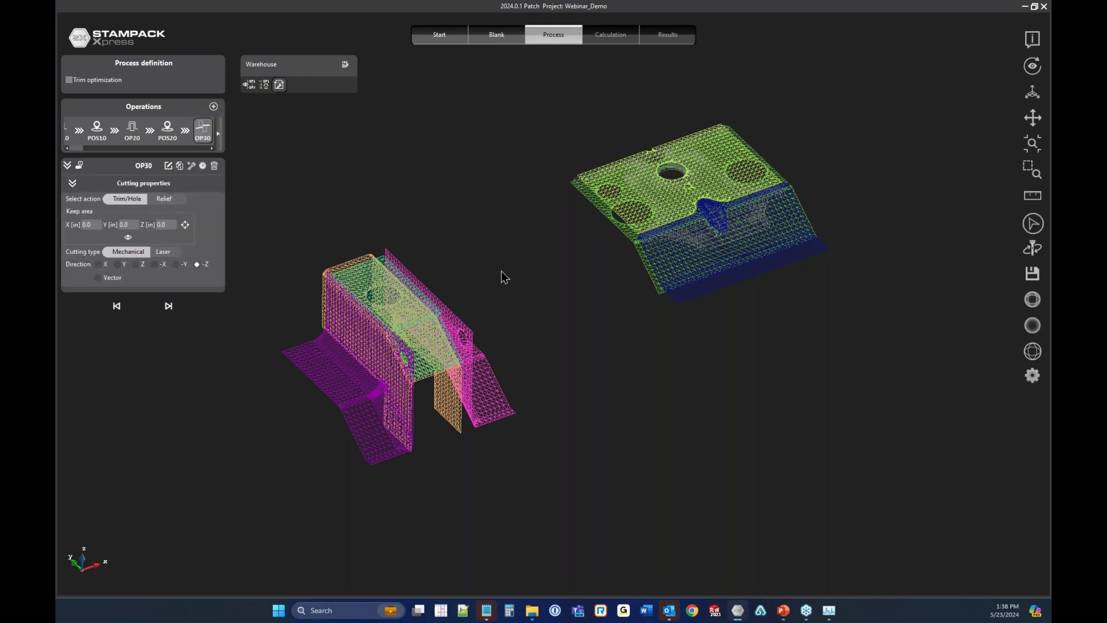
Load the Cut geometry as the OP30 cutter and pick the keep-area point at about X -20.07, Y -0.374 in.
click(192, 166)
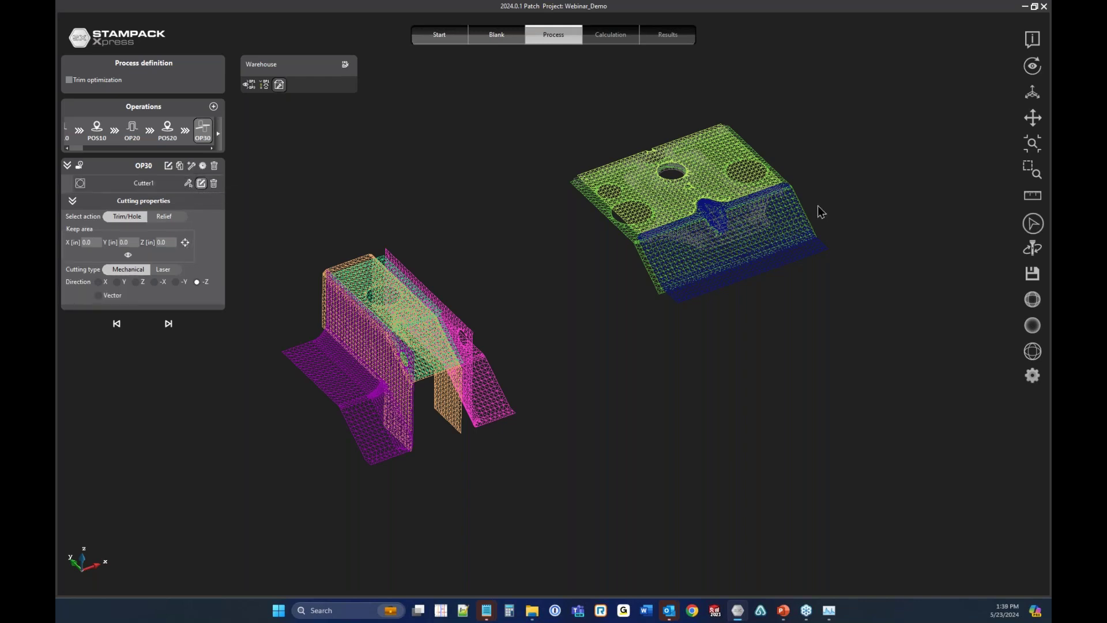
click(453, 273)
click(620, 314)
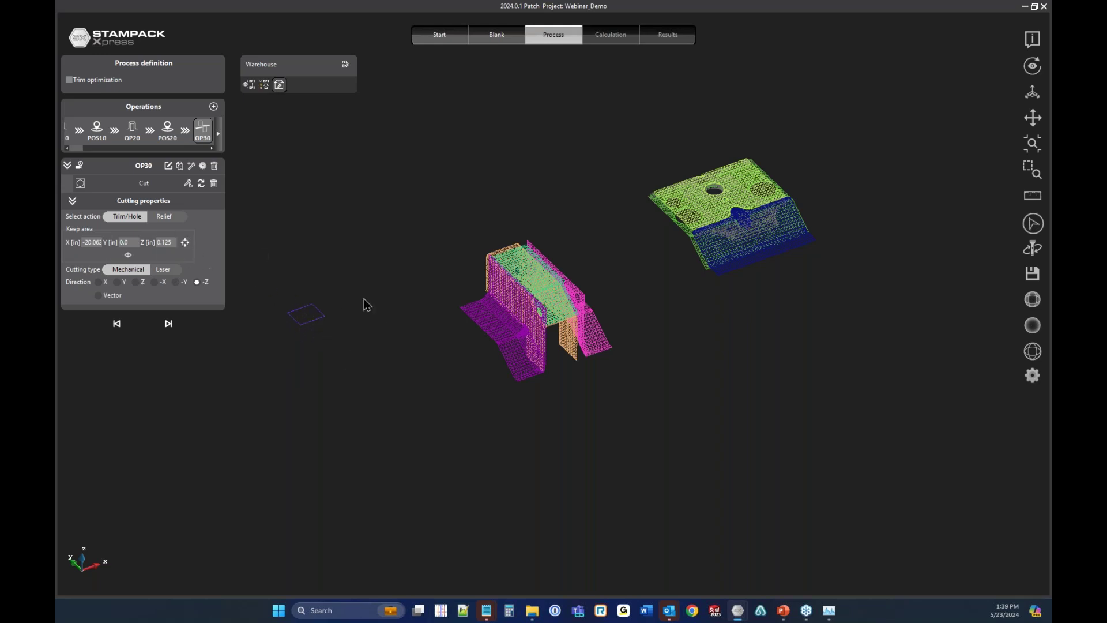
click(185, 242)
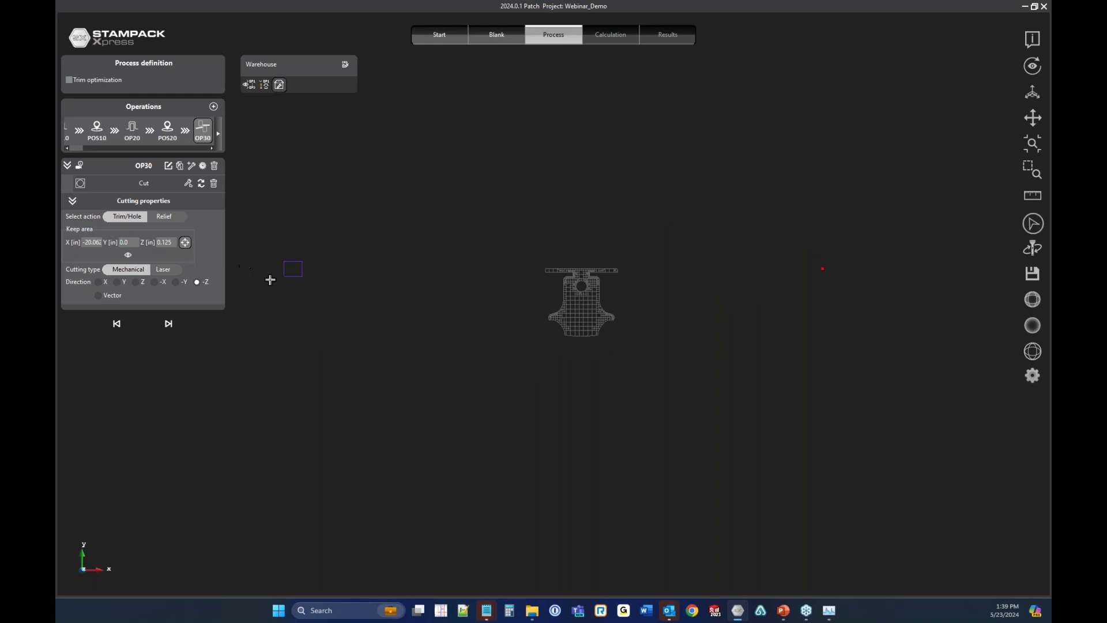
click(319, 287)
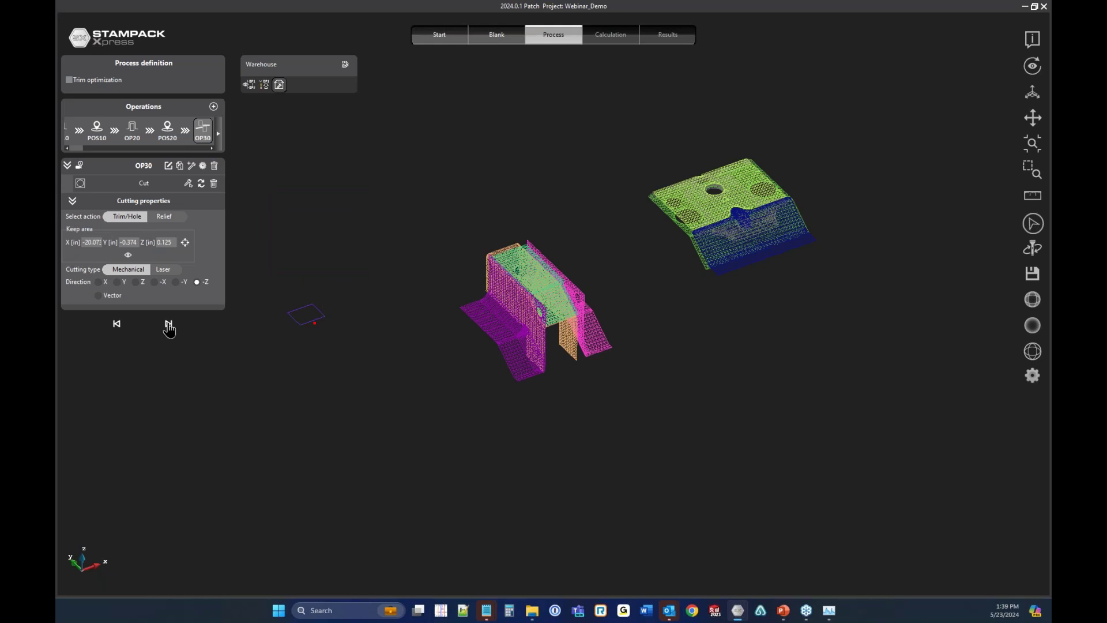
Start the simulation calculation in Accurate mode from OP10 to OP30 and expand the operation sequence to check its progress.
click(168, 324)
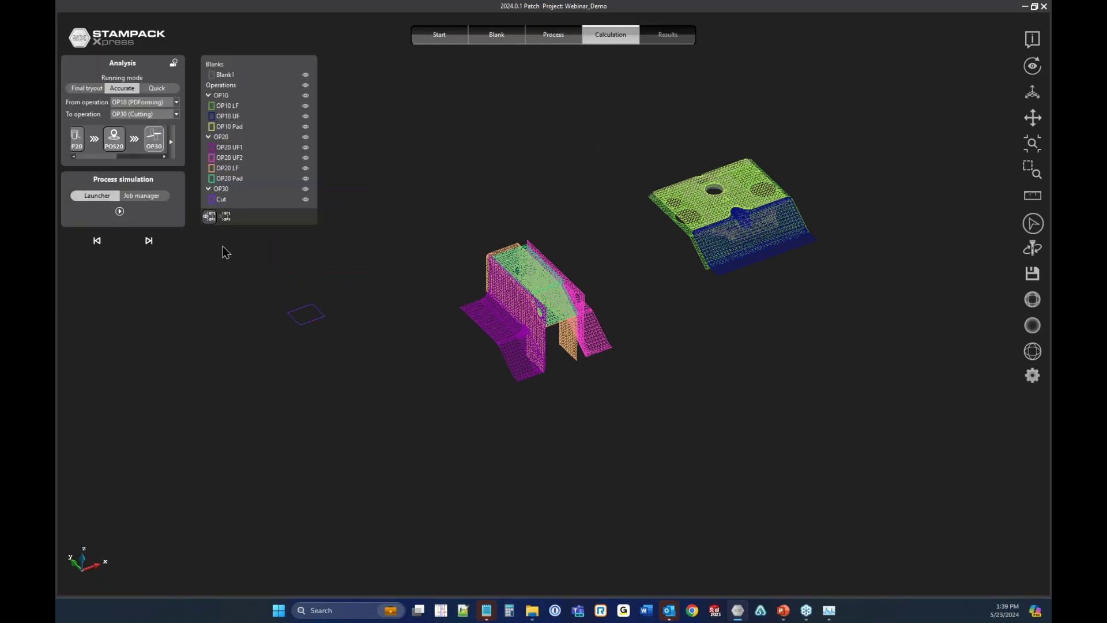
click(119, 211)
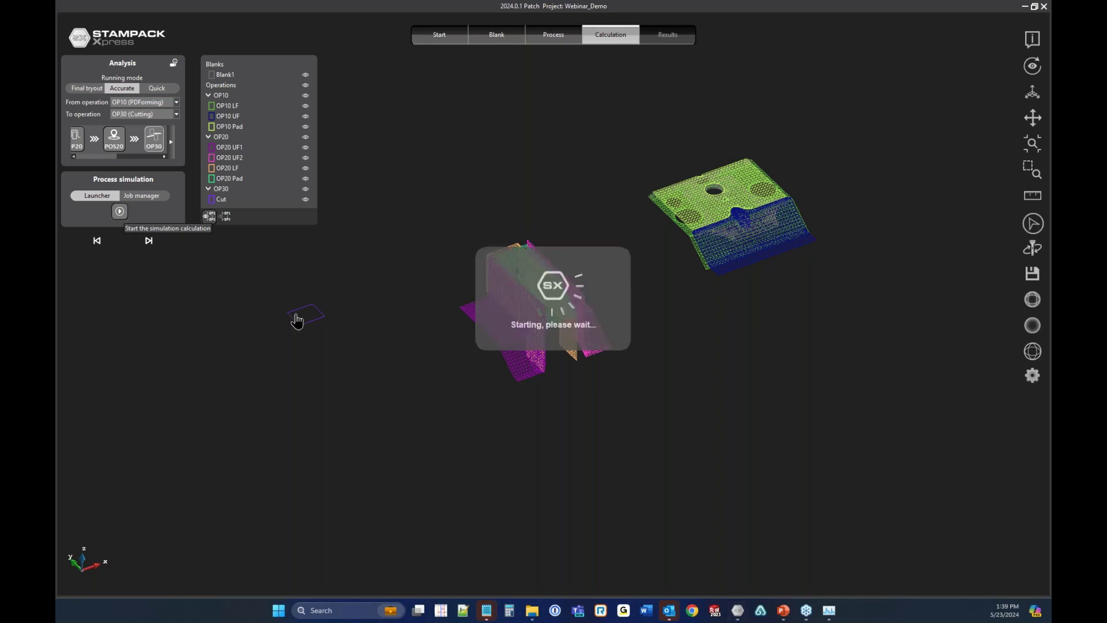
click(172, 144)
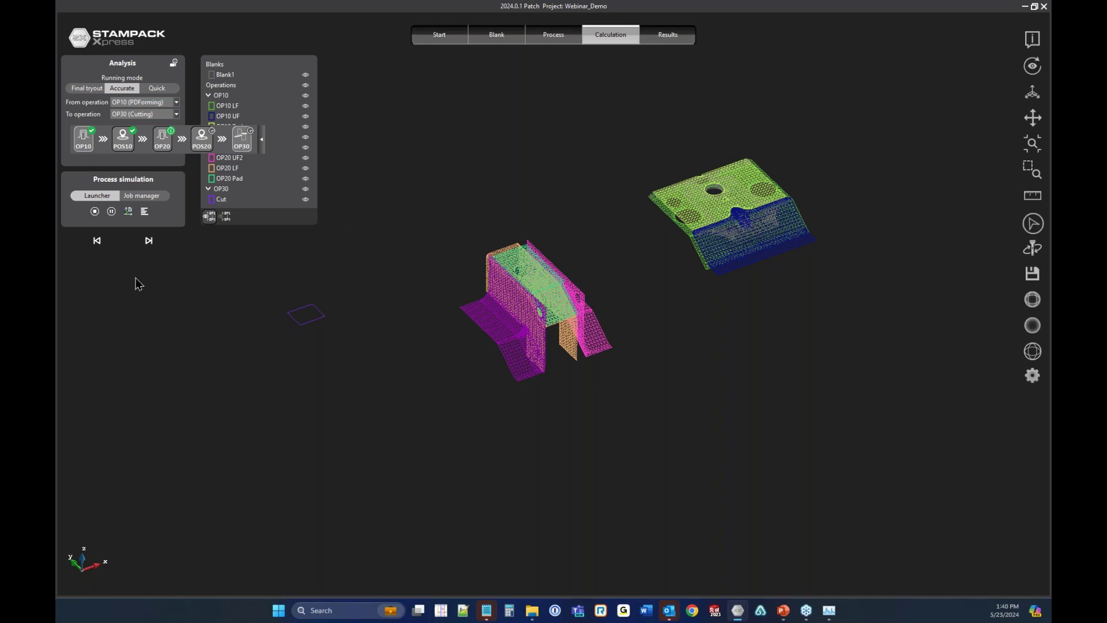
Go to the results stage and update the results for all operations.
click(148, 241)
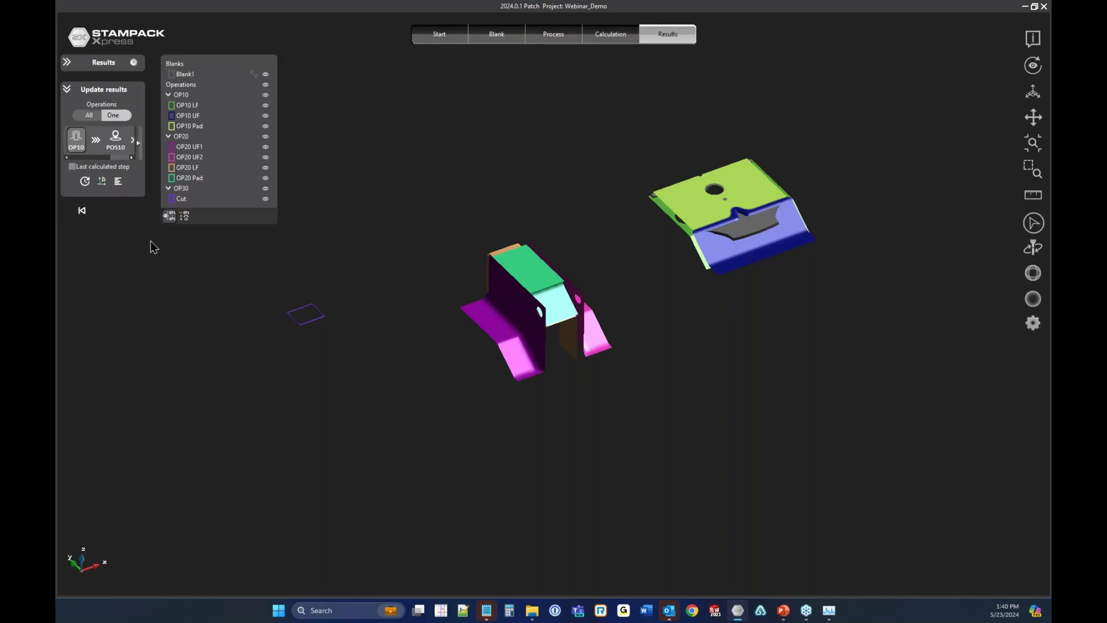
drag(85, 159, 118, 156)
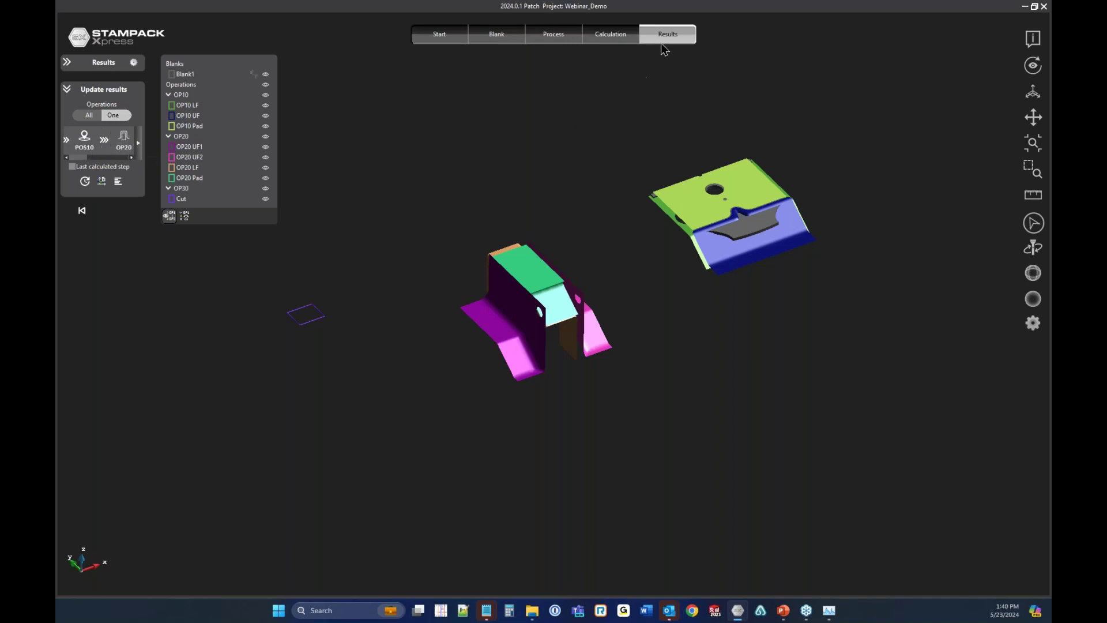
click(124, 148)
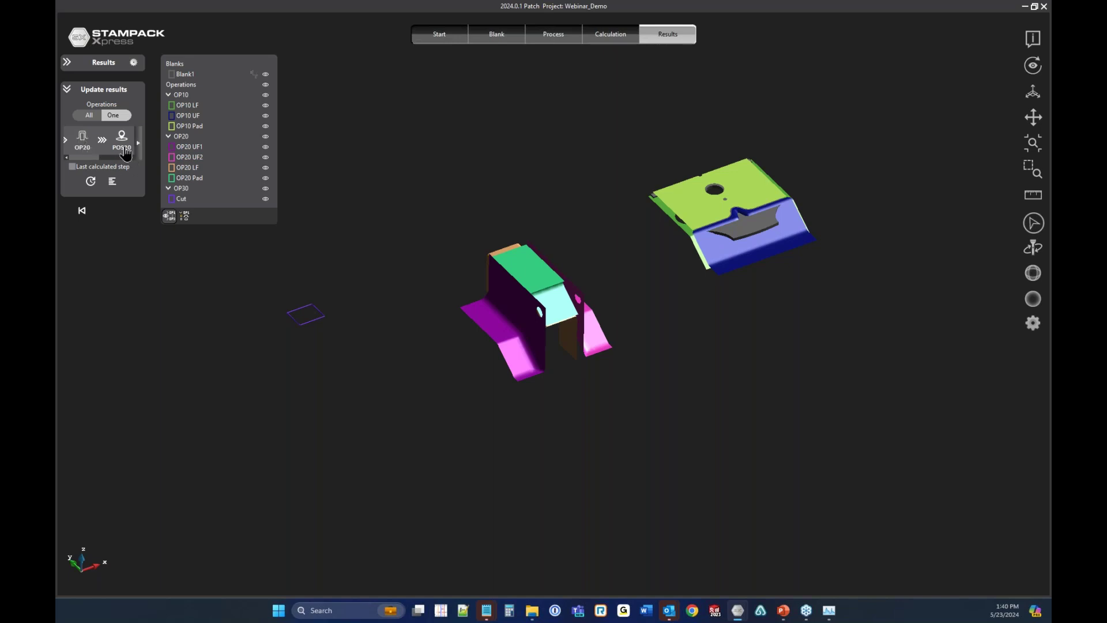
click(124, 149)
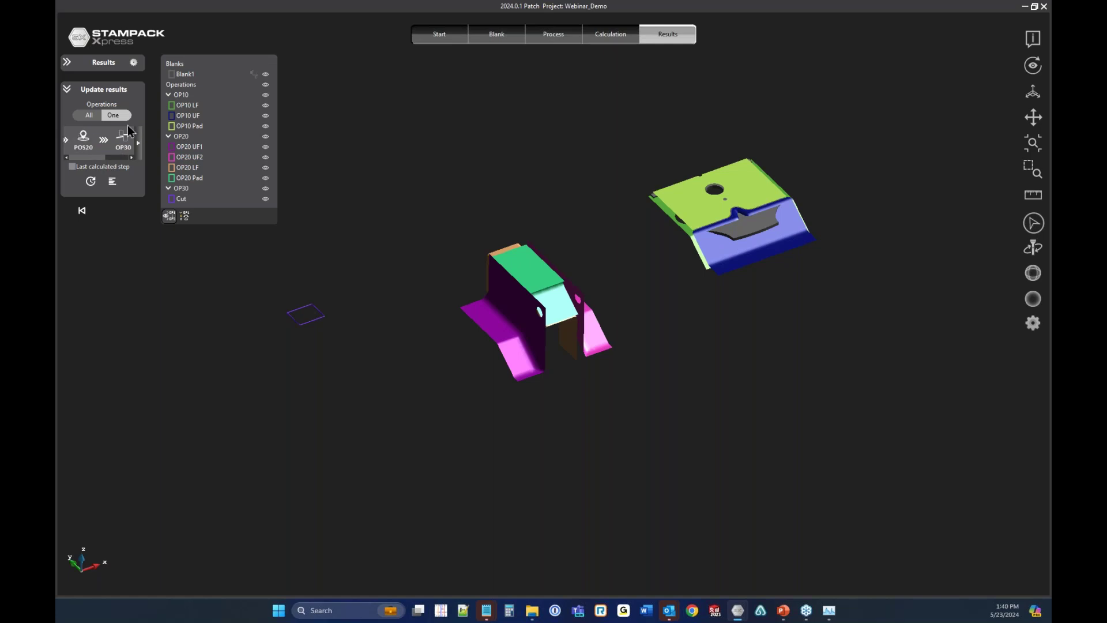
click(89, 116)
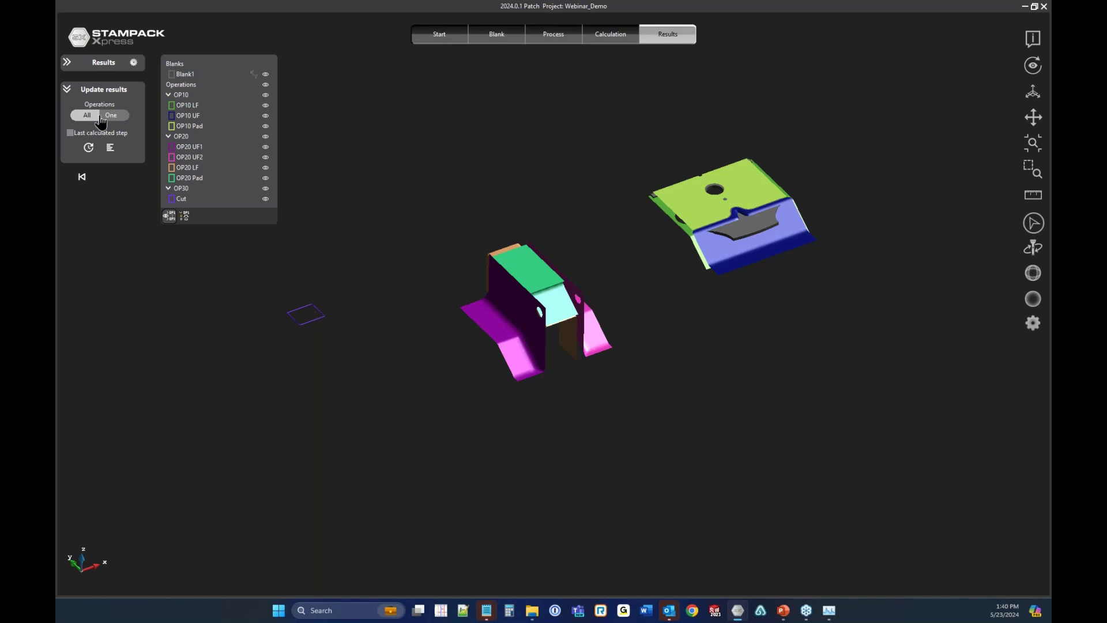
click(88, 147)
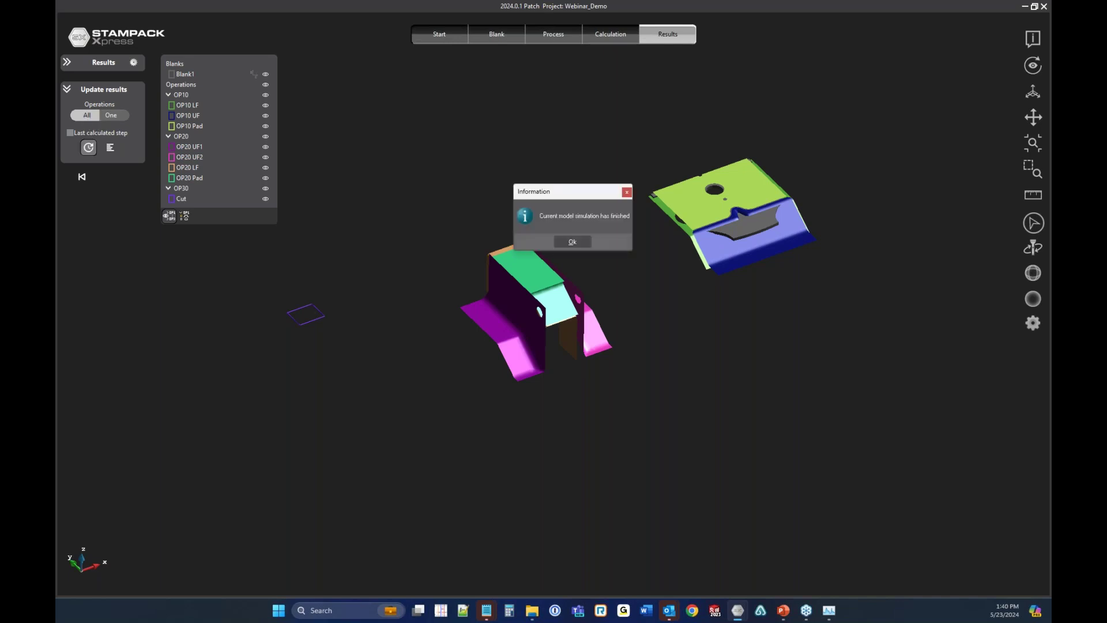
click(572, 241)
click(88, 147)
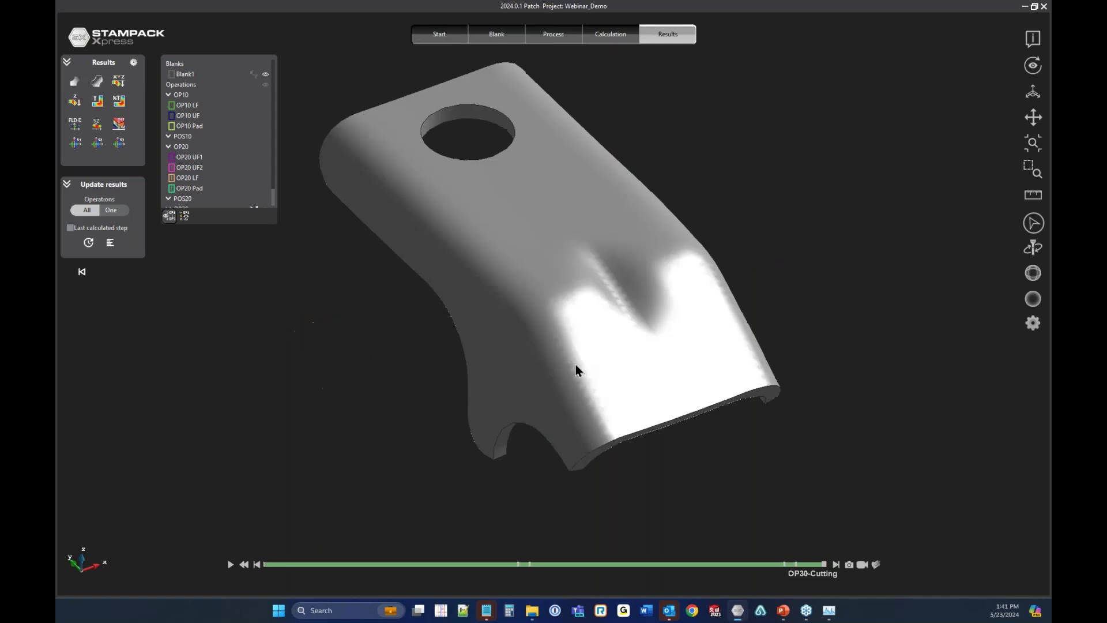
Play the forming animation through all operations, toggling the visibility of the OP20 tools while it runs.
middle_drag(593, 452, 891, 406)
middle_drag(589, 213, 528, 271)
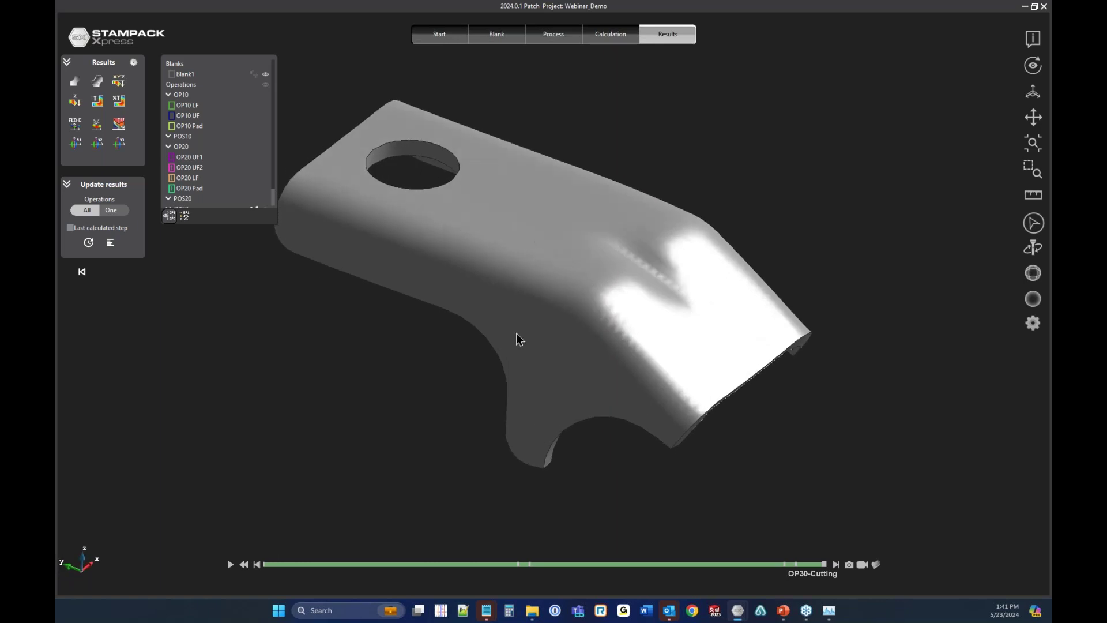
click(230, 565)
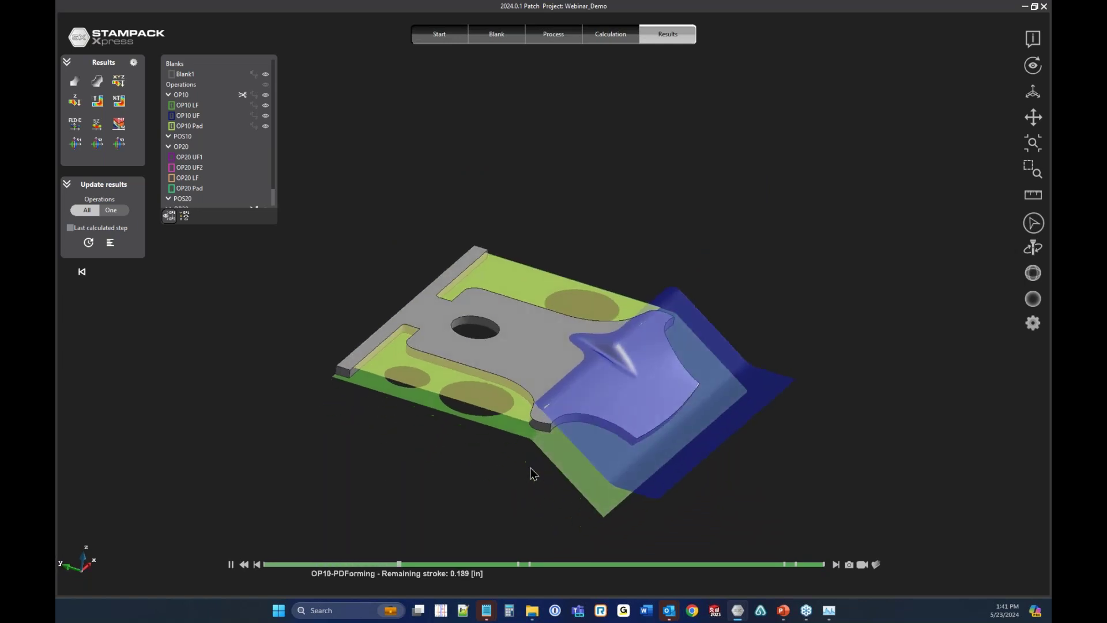
scroll(531, 472, up, 4)
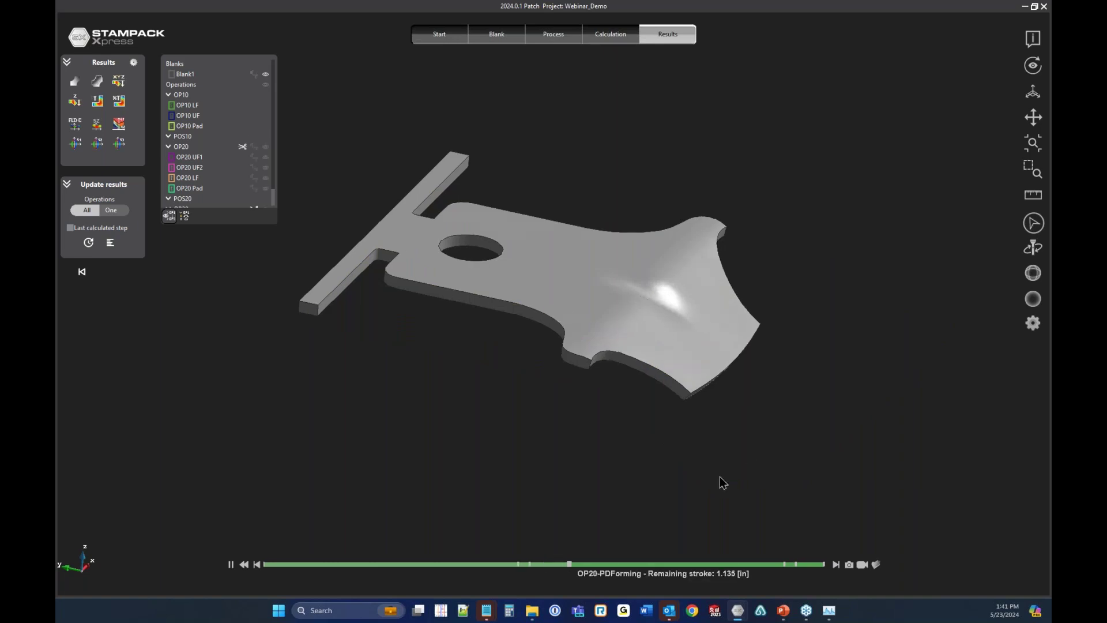
click(267, 147)
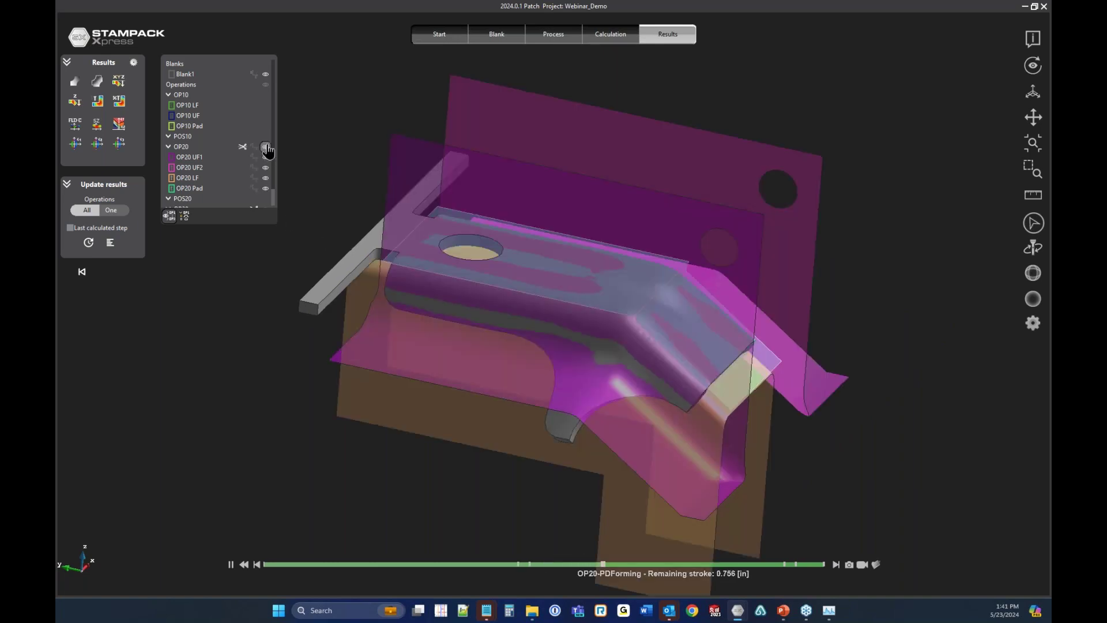
click(266, 147)
click(265, 147)
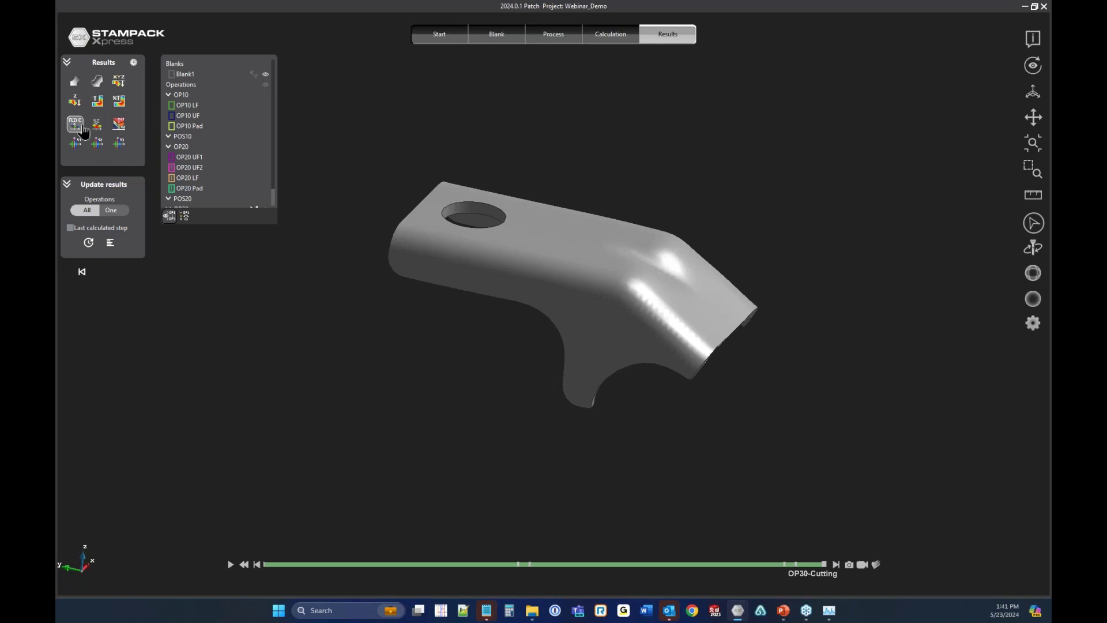
Display the thinning percentage on the trimmed part and examine the area around the bend corner.
click(118, 100)
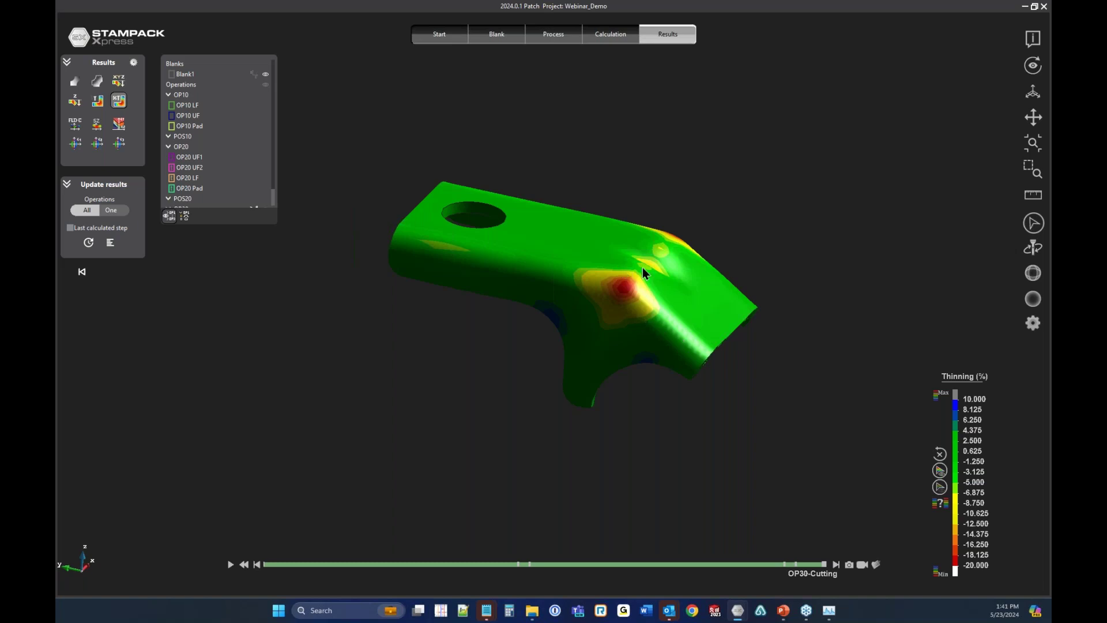
scroll(640, 276, up, 2)
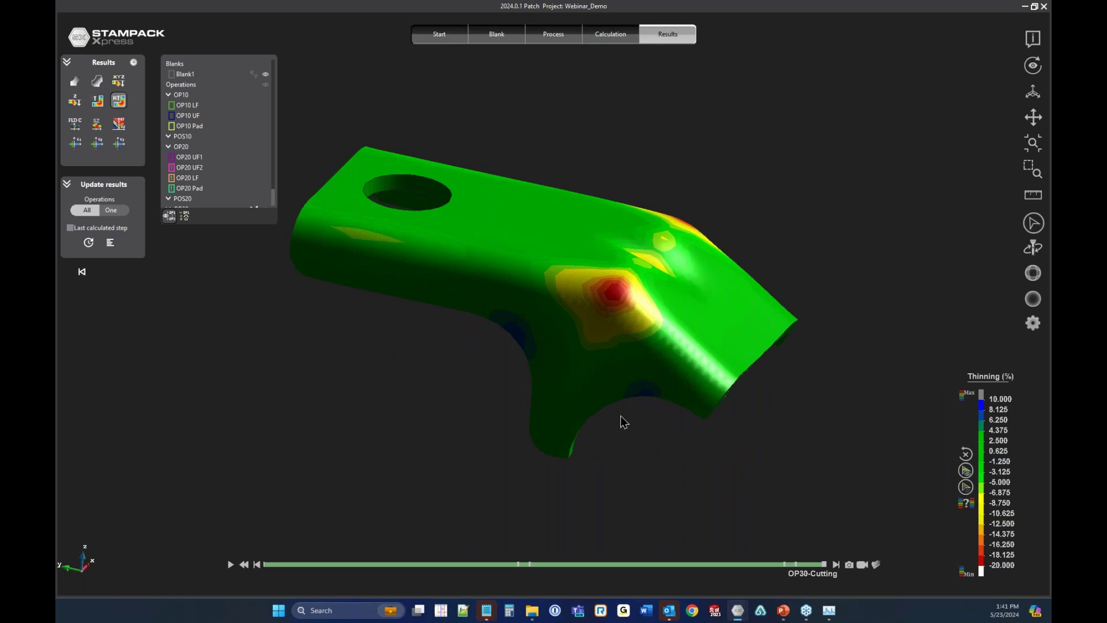
mouse_move(627, 422)
middle_down()
mouse_move(611, 209)
mouse_move(568, 378)
mouse_move(638, 431)
middle_up()
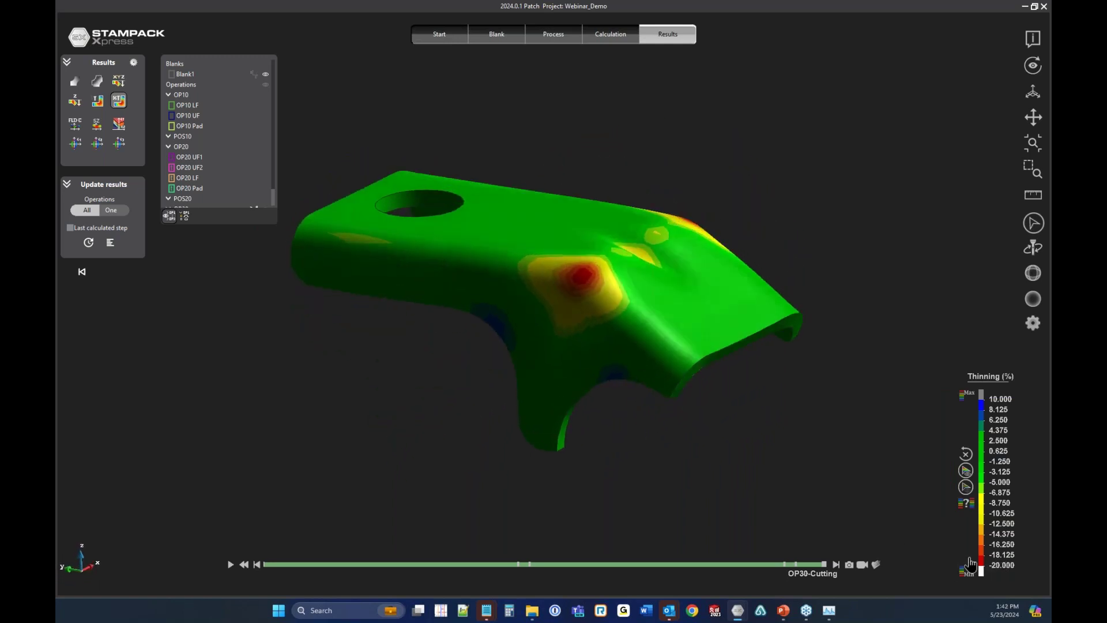
Display the FLD safety zone plot on the trimmed part and examine it across the top, bends and side flanges.
click(97, 135)
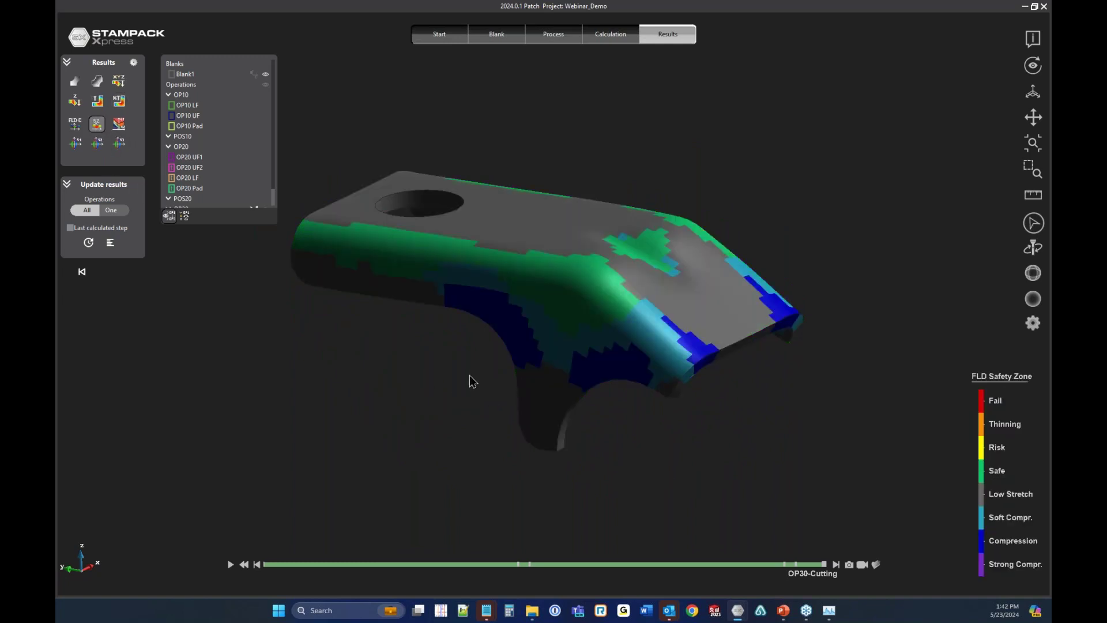
middle_drag(546, 343, 686, 271)
middle_drag(548, 258, 504, 284)
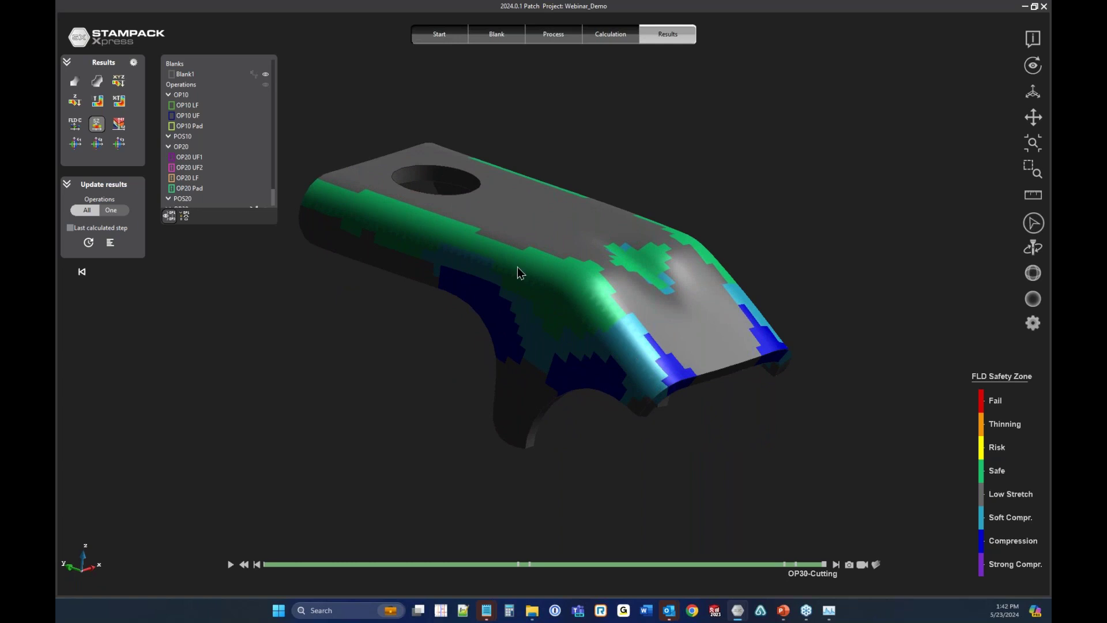
middle_drag(447, 237, 443, 253)
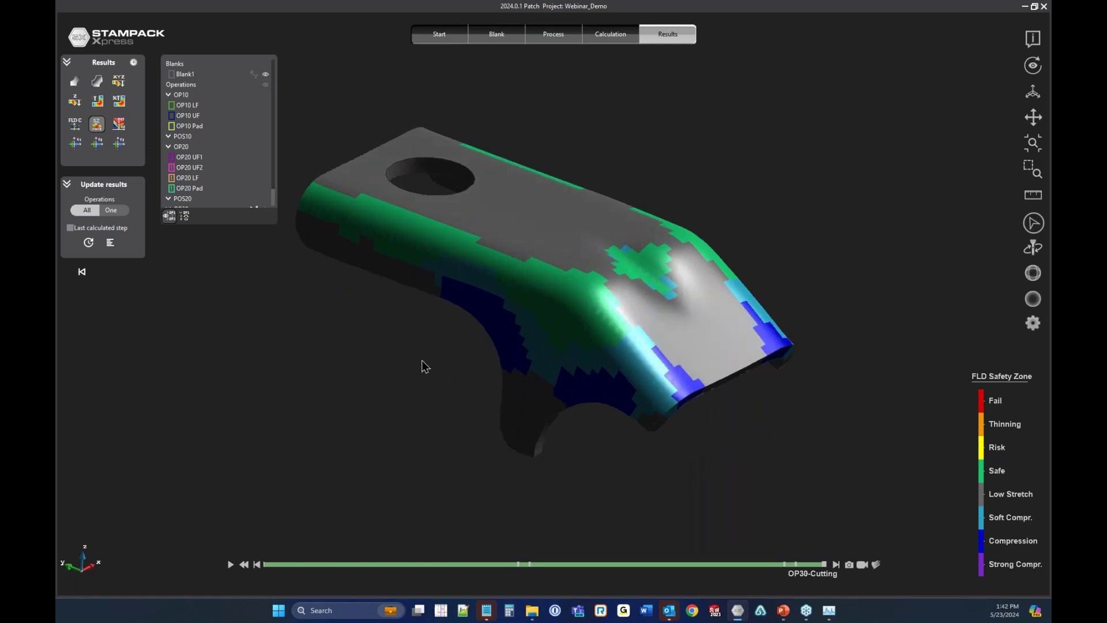
Return to the plain shaded part and inspect the underside and side flanges for surface defects.
click(75, 81)
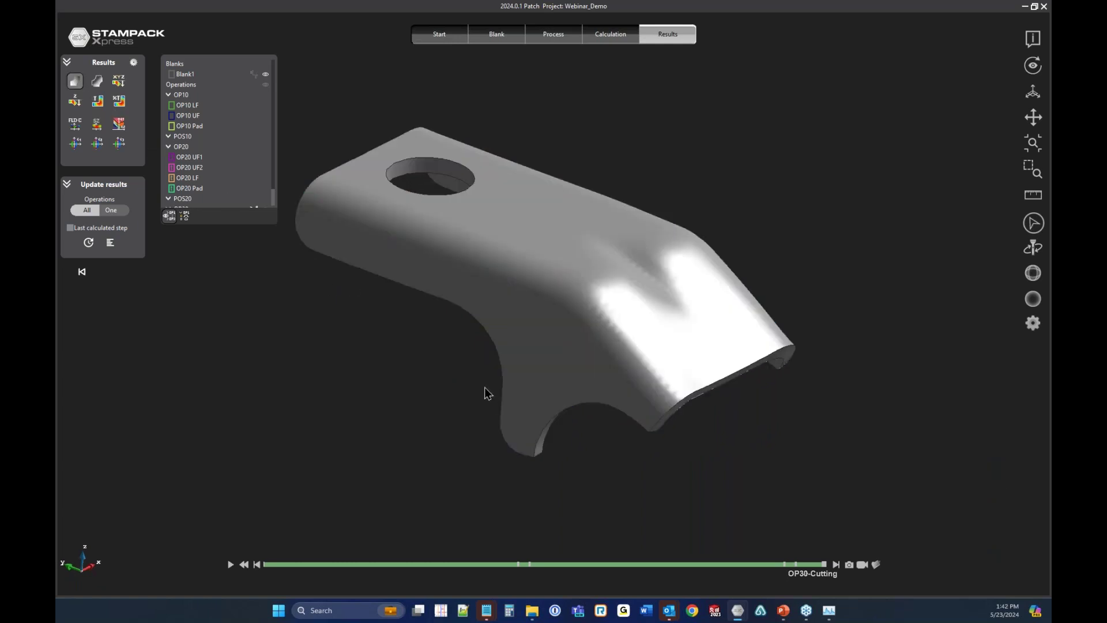
middle_drag(474, 379, 551, 230)
scroll(605, 346, up, 3)
scroll(604, 346, up, 2)
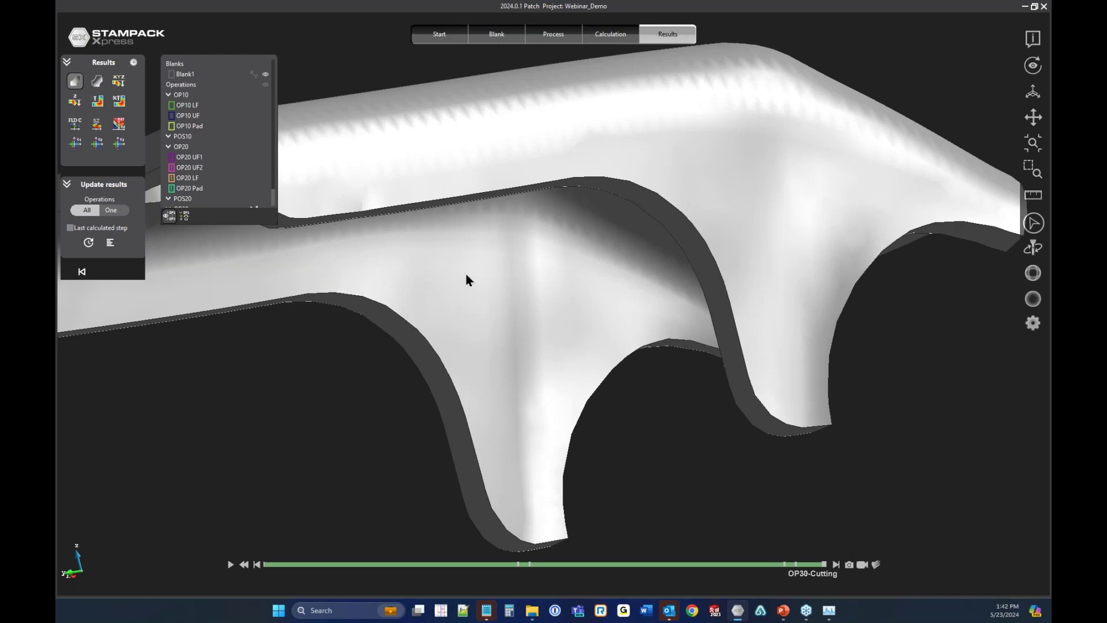
scroll(720, 272, down, 4)
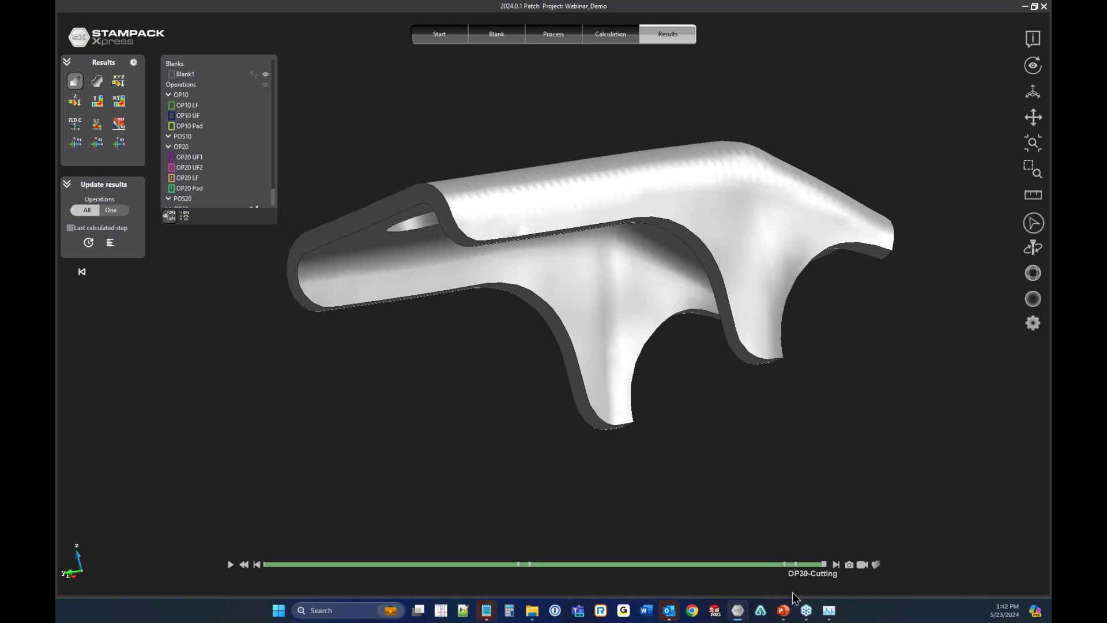
Switch to the PowerPoint slide show, advance to the severe galling photos, and return to the Stampack results of the trimmed part.
mouse_move(784, 616)
click(728, 551)
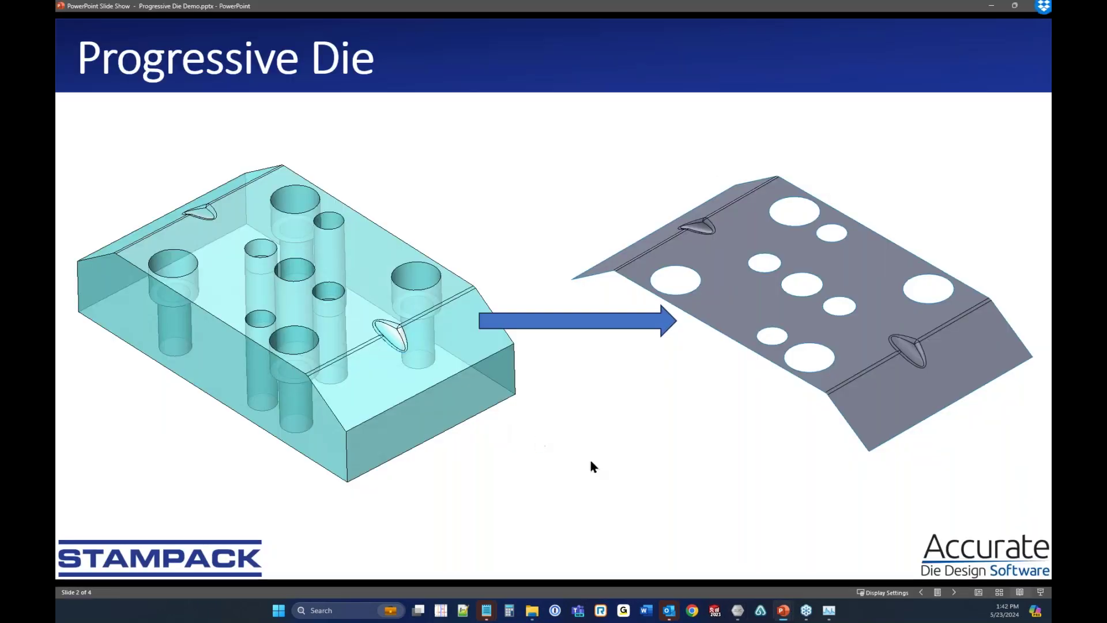
click(603, 462)
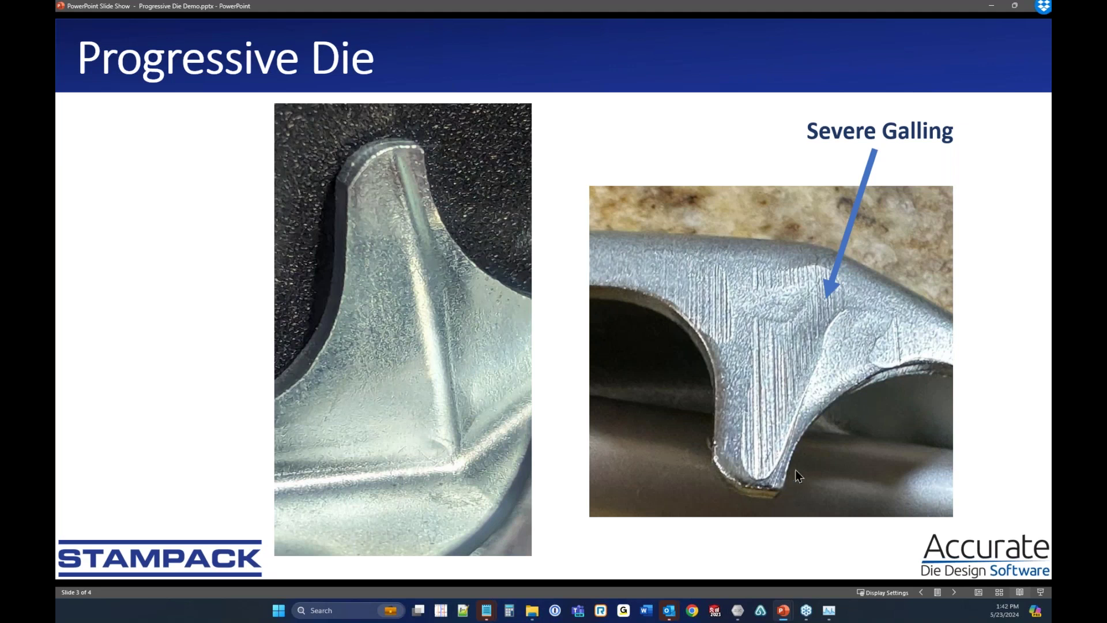
mouse_move(738, 613)
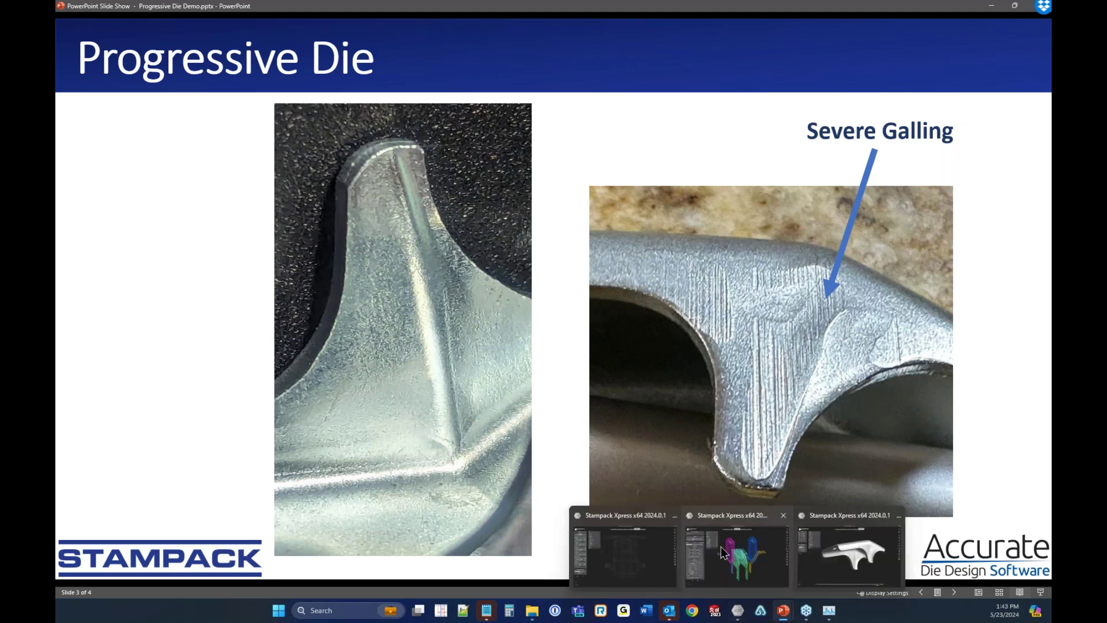
click(862, 564)
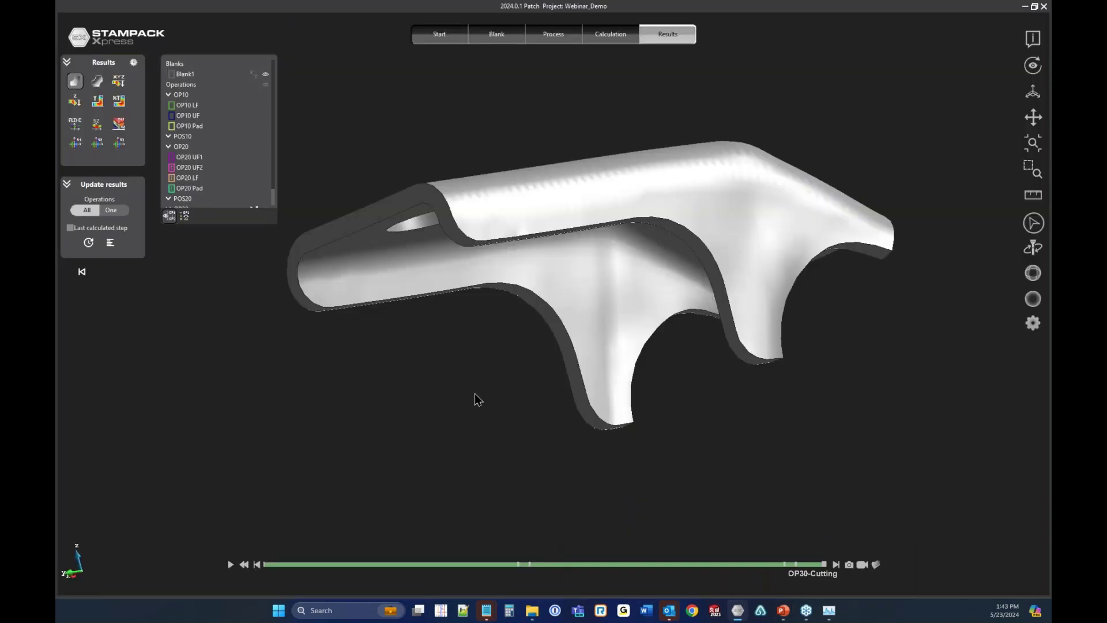
Display the Blank Marking advanced result, examine it on the side flange and bends, and return to the plain shaded part.
click(133, 62)
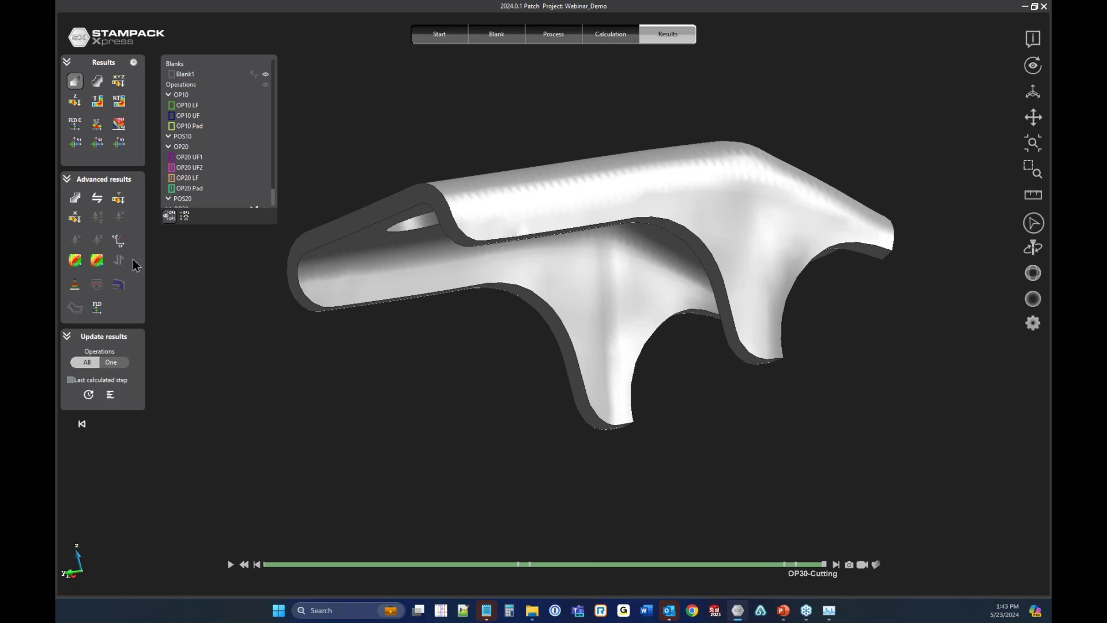
click(97, 197)
middle_drag(593, 306, 446, 353)
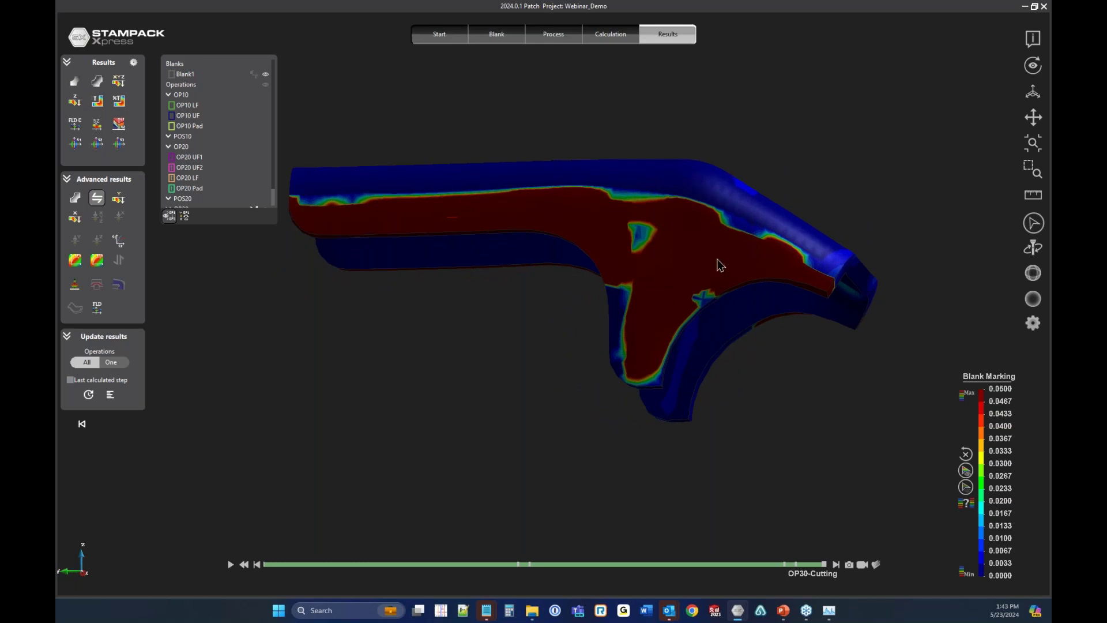
middle_drag(568, 319, 536, 358)
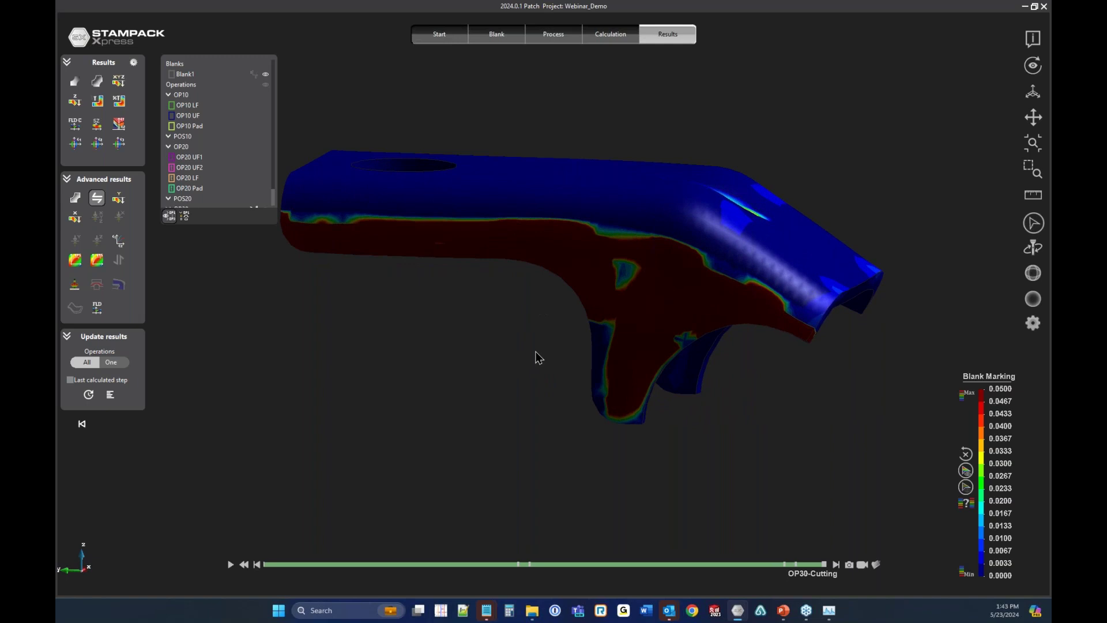
click(72, 81)
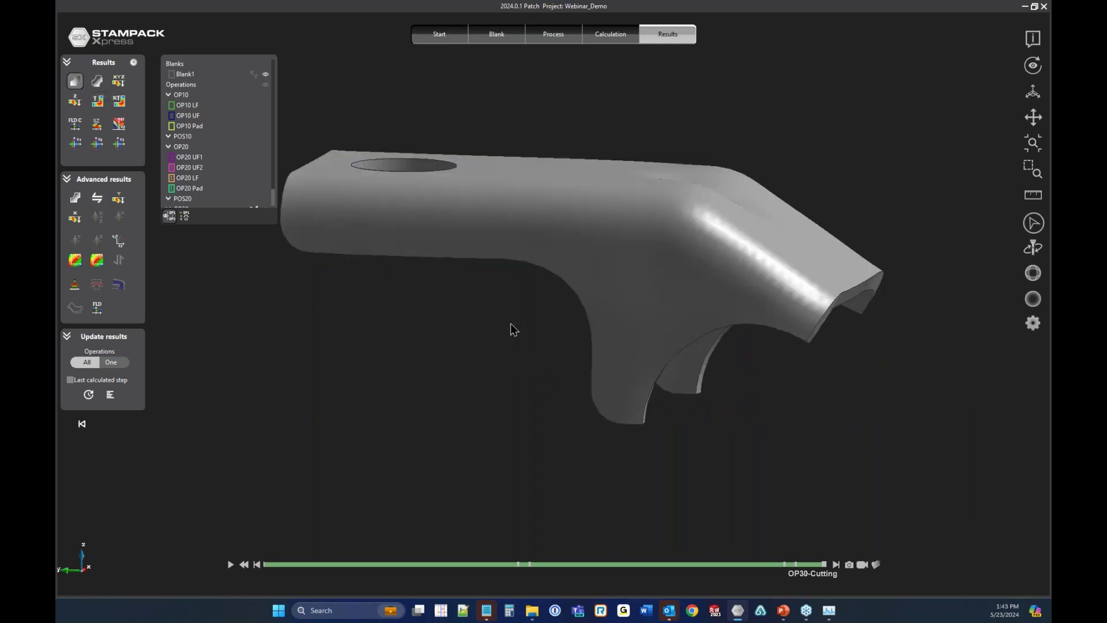
middle_drag(553, 328, 453, 367)
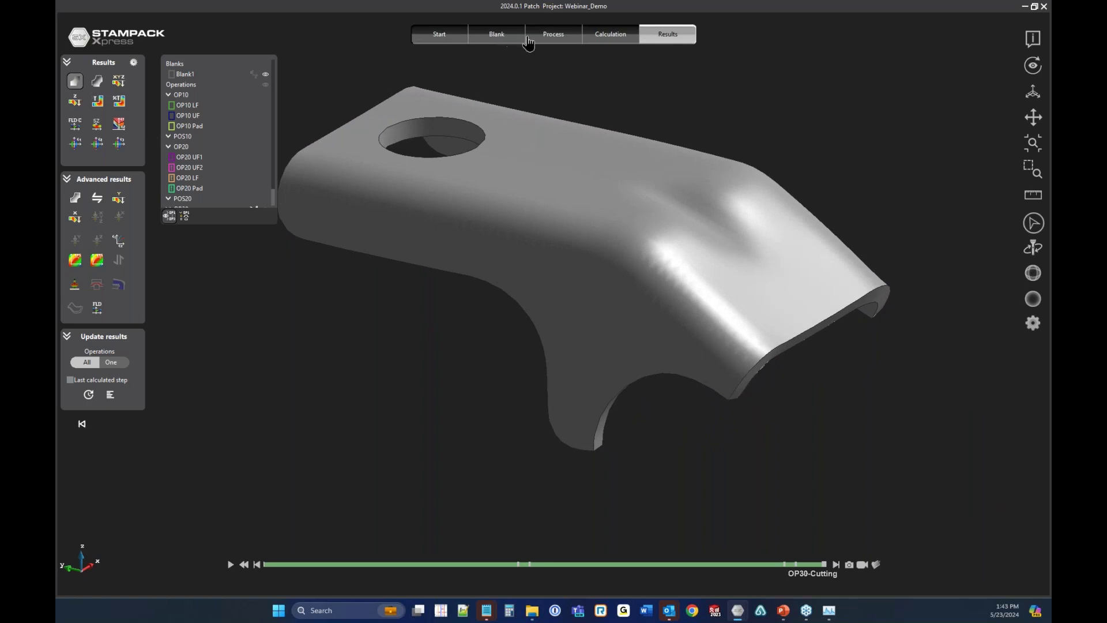
Return to the process definition and open the OP10 forming operation with its tools in view.
click(546, 39)
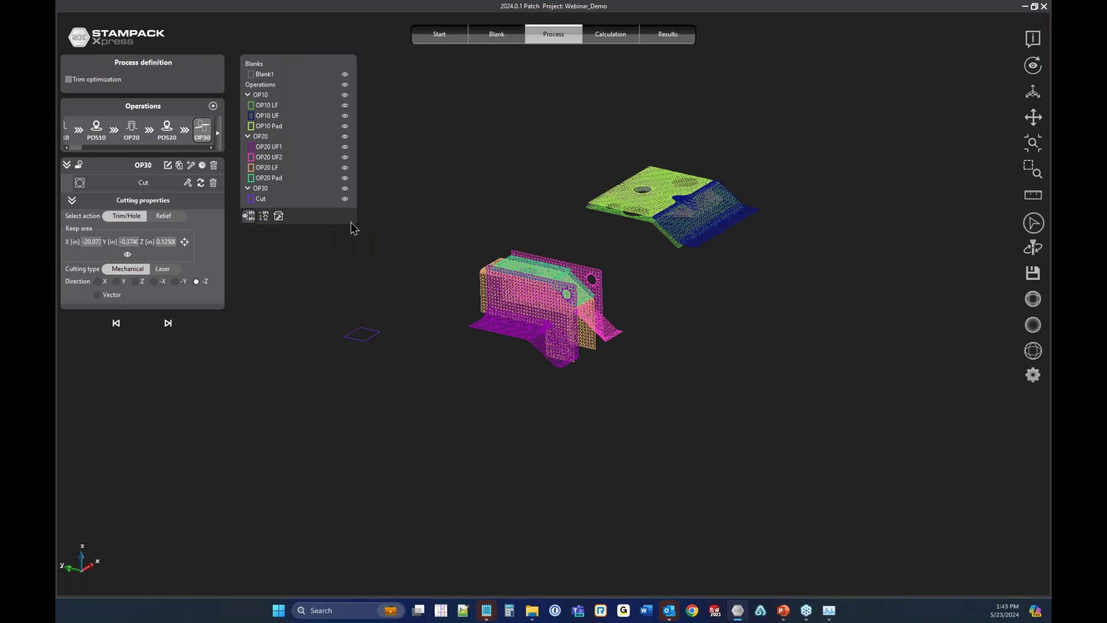
drag(113, 148, 92, 148)
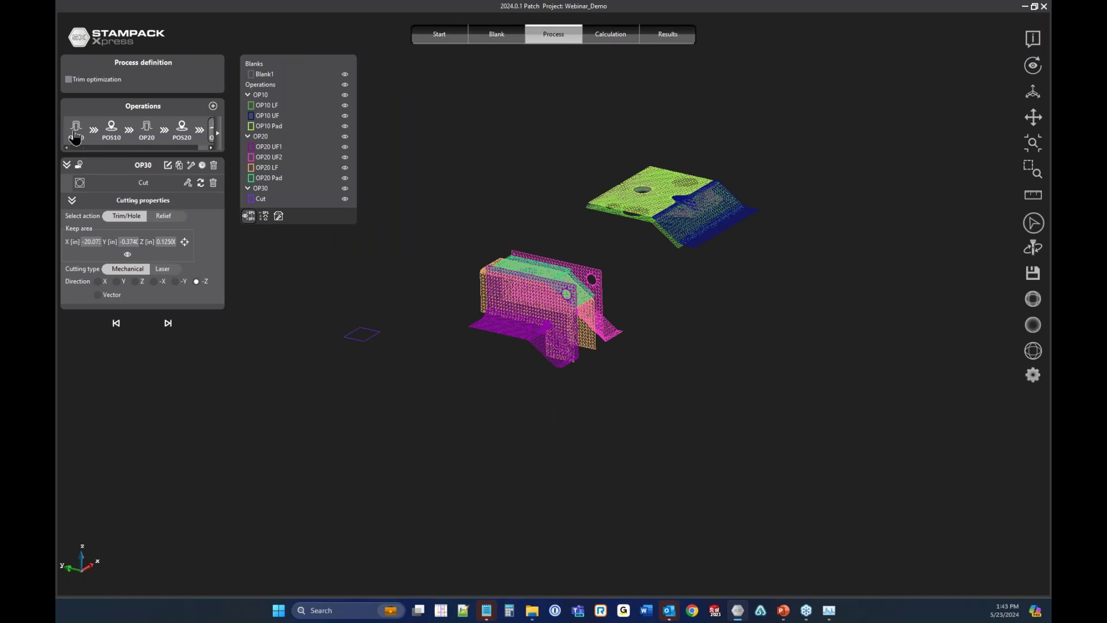
click(75, 133)
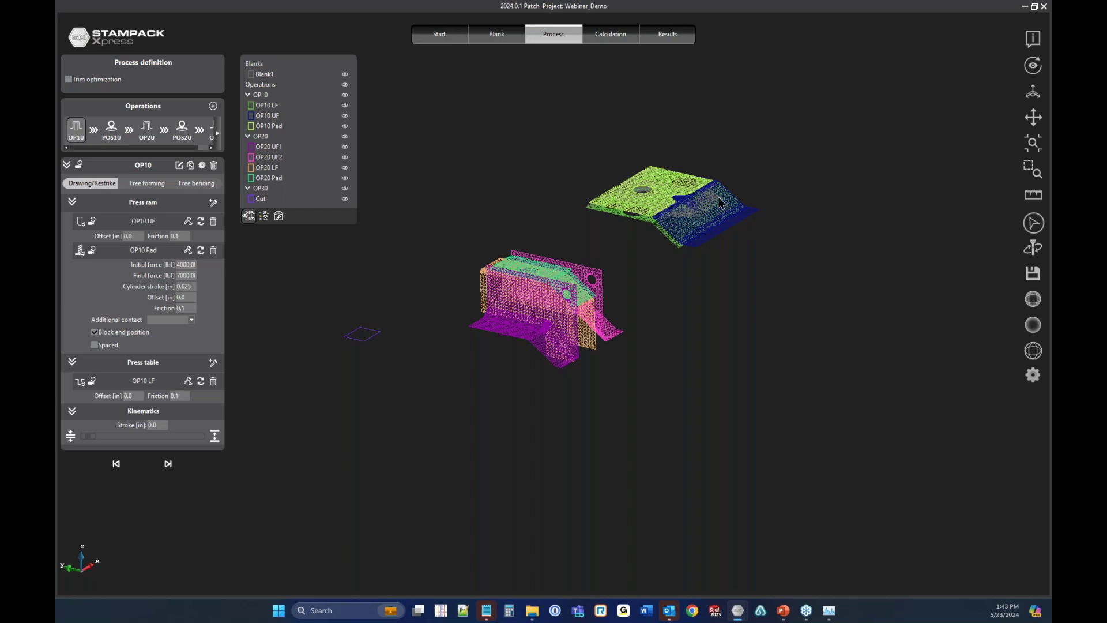
scroll(719, 202, up, 6)
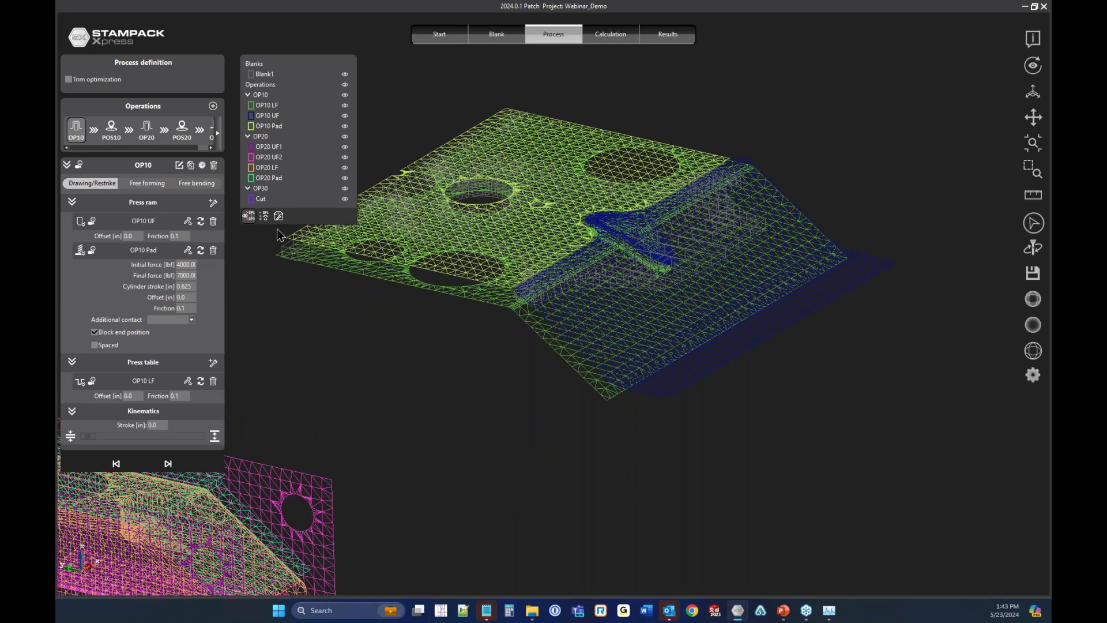
Import the CAD files OP10 LF R2.STEP, OP10 Pad R2.STEP and OP10 UF R2.STEP from the Revision 2 folder by file.
click(279, 216)
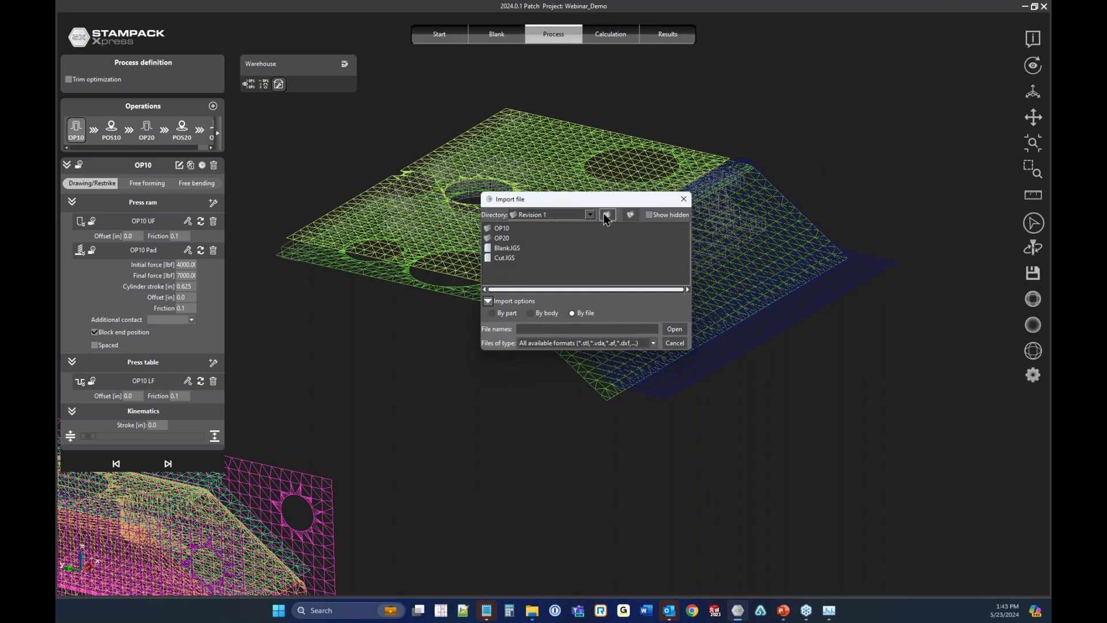
click(592, 217)
click(589, 230)
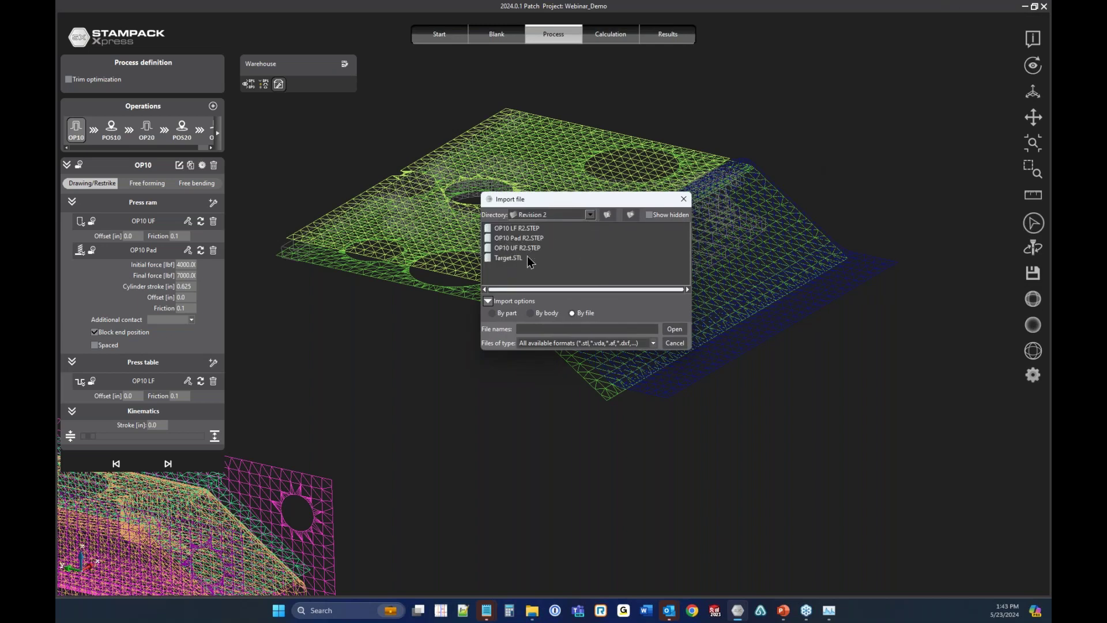
click(523, 229)
shift+click(524, 249)
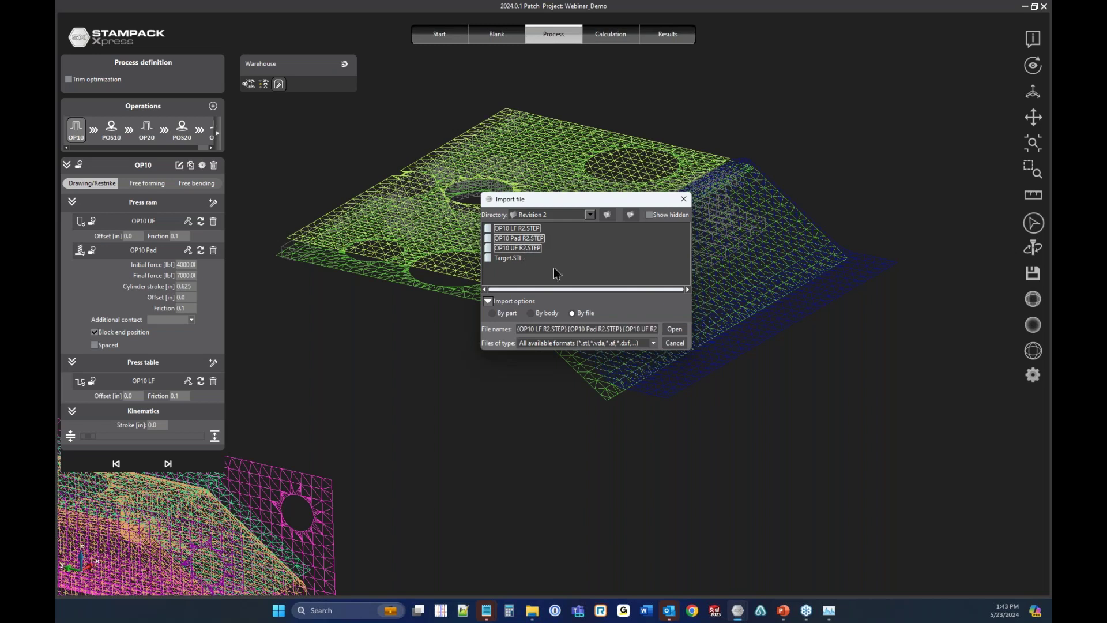
click(674, 328)
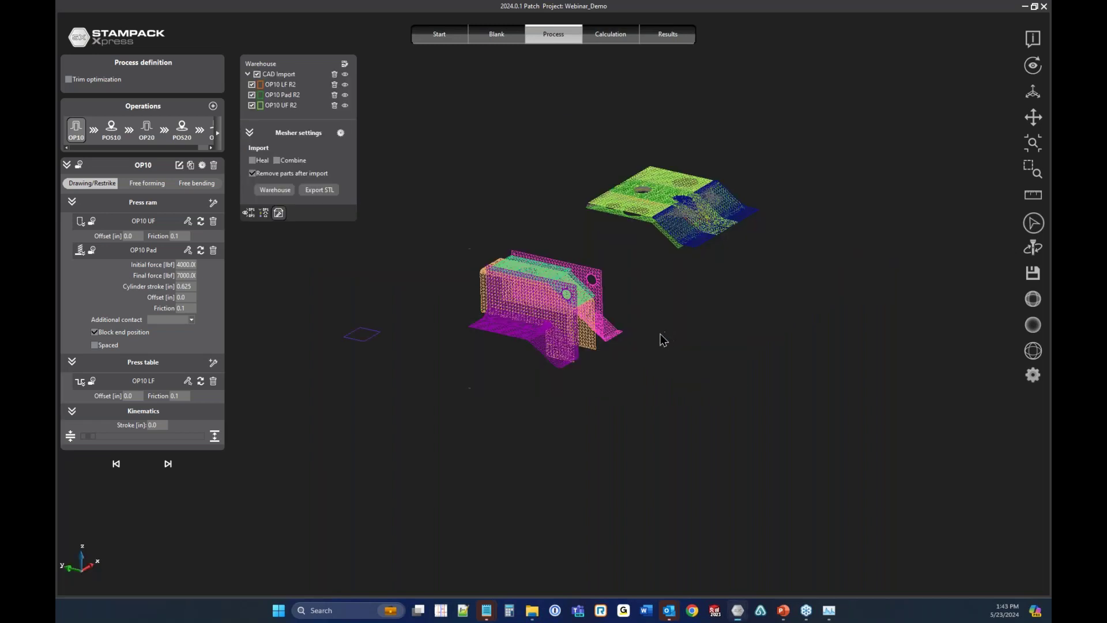
Check the three imported OP10 R2 tools against the existing ones and mesh them into the warehouse.
scroll(663, 174, up, 2)
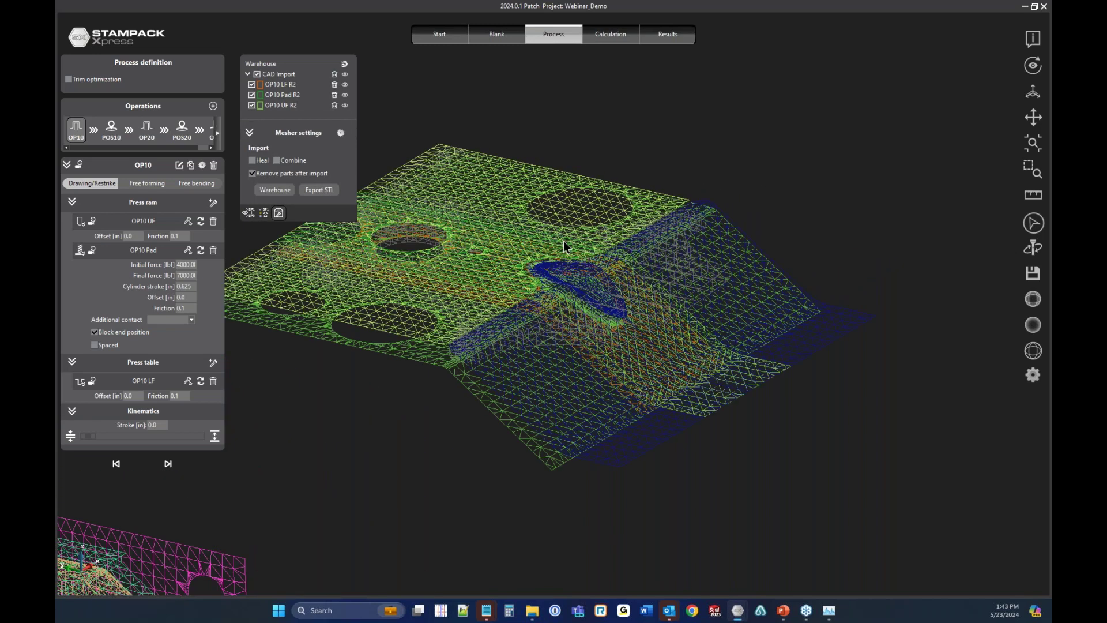
scroll(587, 255, down, 2)
scroll(430, 184, up, 1)
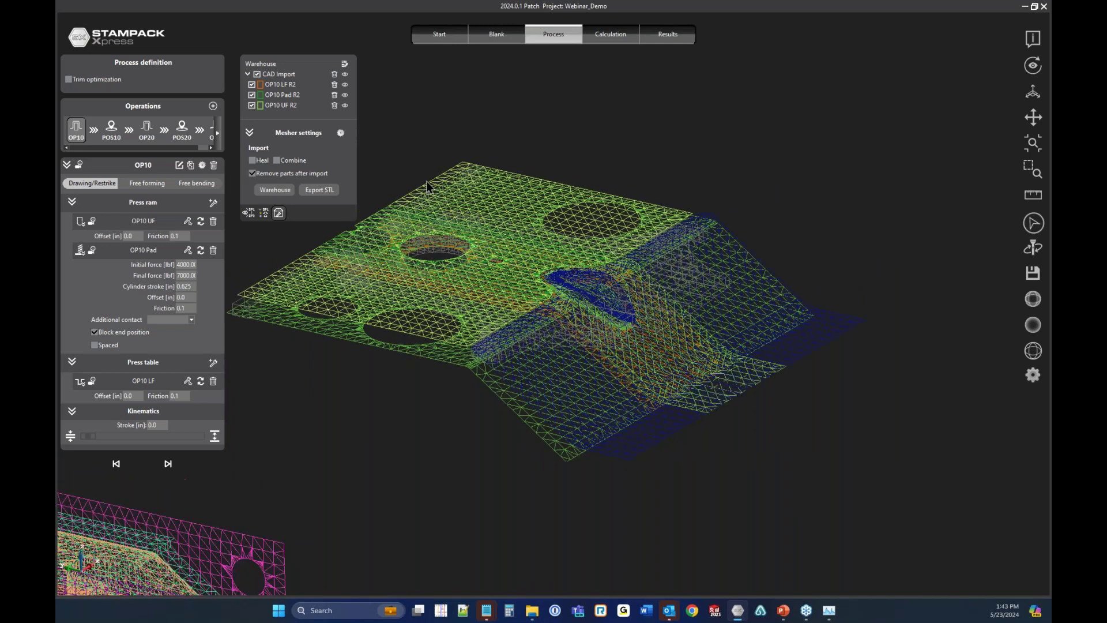
click(275, 191)
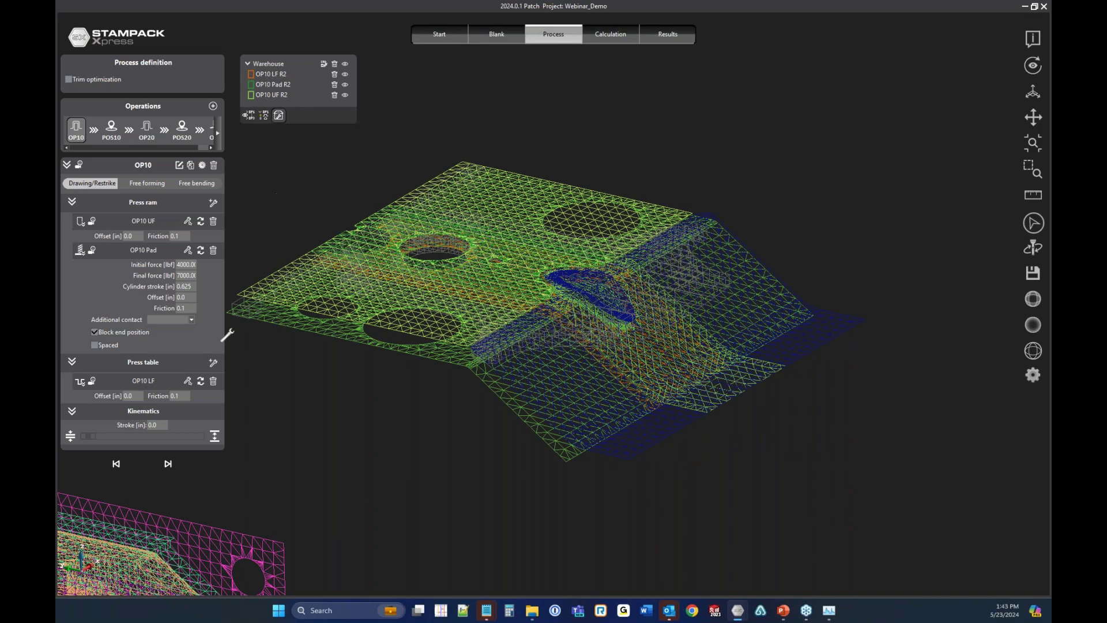
Replace the OP10 lower form, pad and upper form with the warehouse parts OP10 LF R2, OP10 Pad R2 and OP10 UF R2.
click(147, 386)
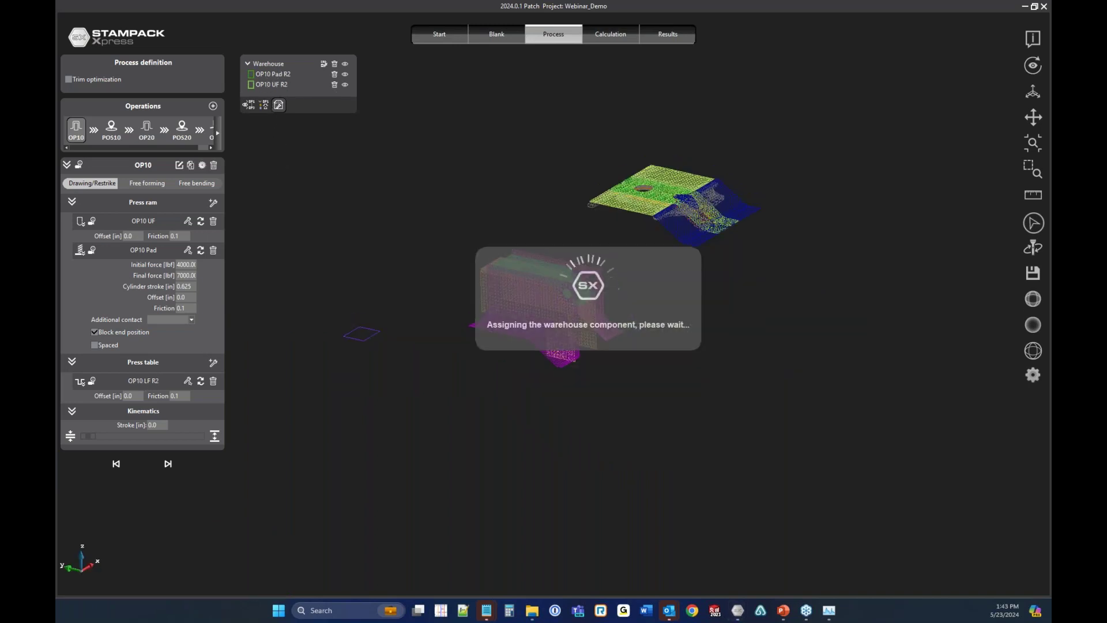
click(274, 75)
click(147, 251)
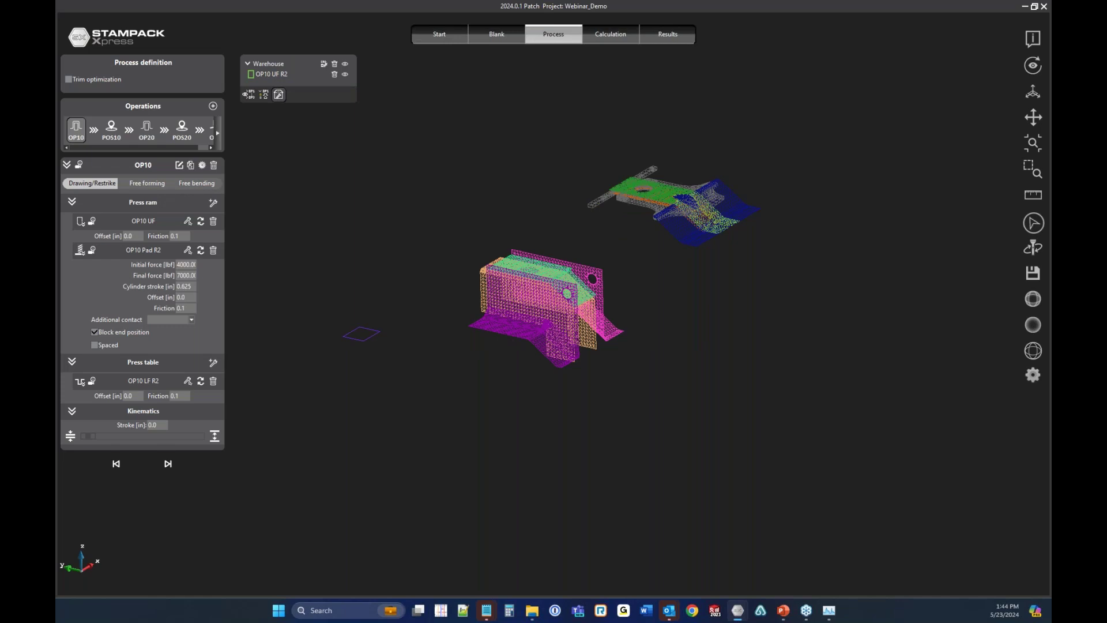
click(145, 221)
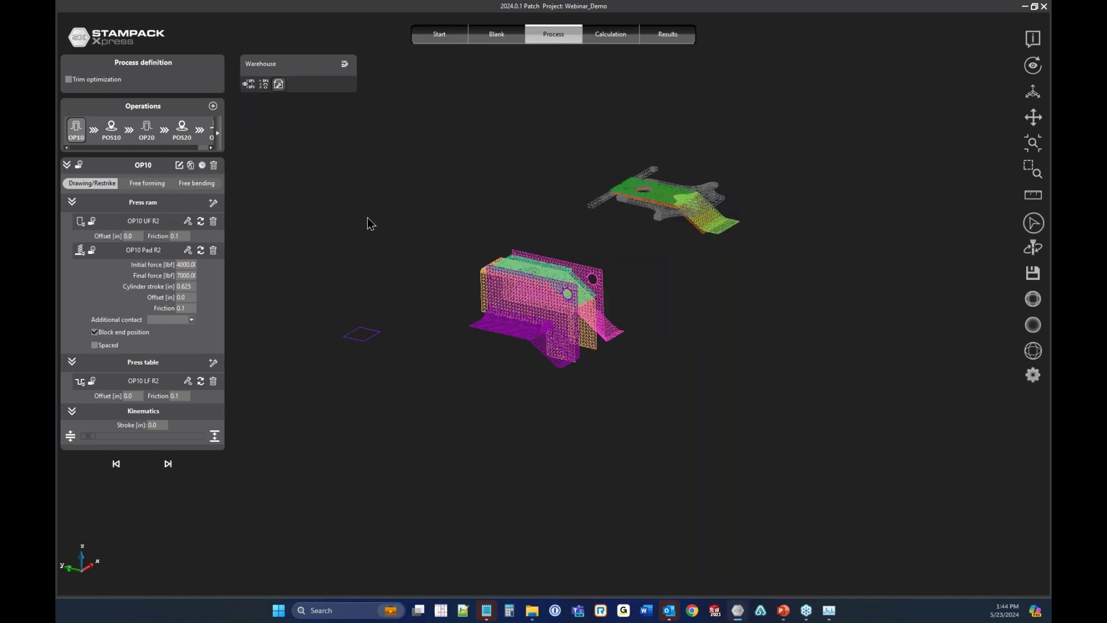
scroll(657, 219, up, 5)
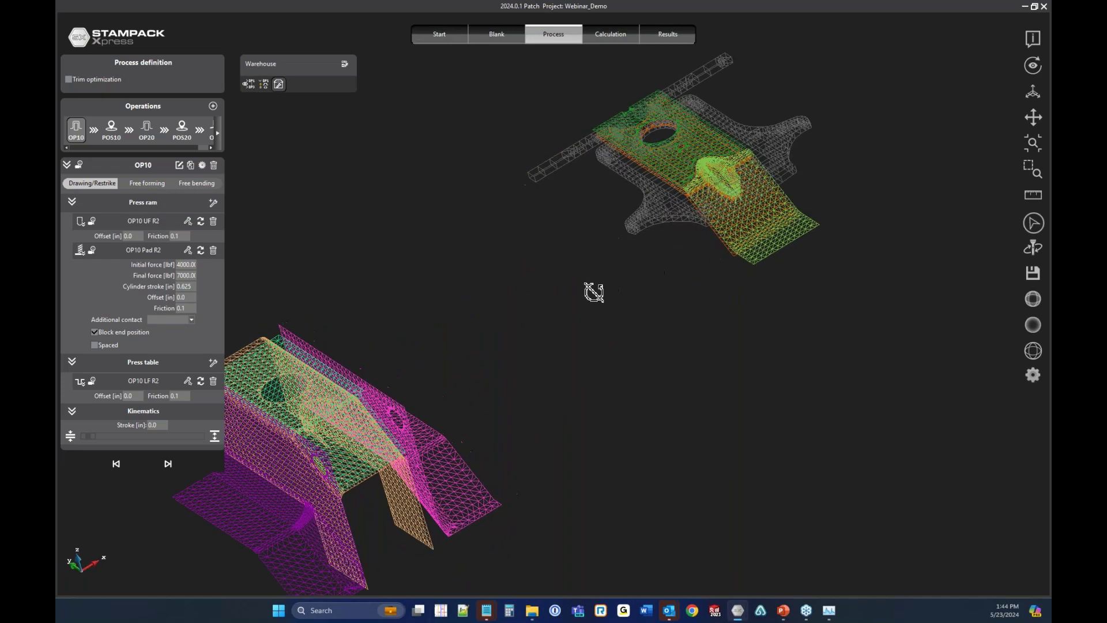
middle_drag(594, 292, 596, 306)
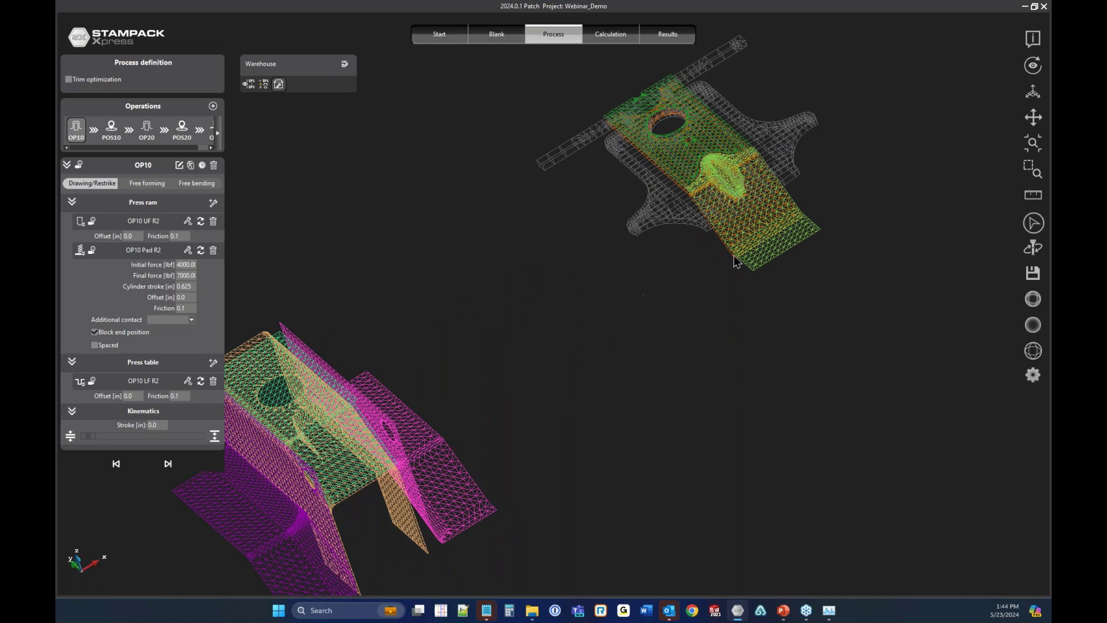
middle_drag(571, 228, 634, 188)
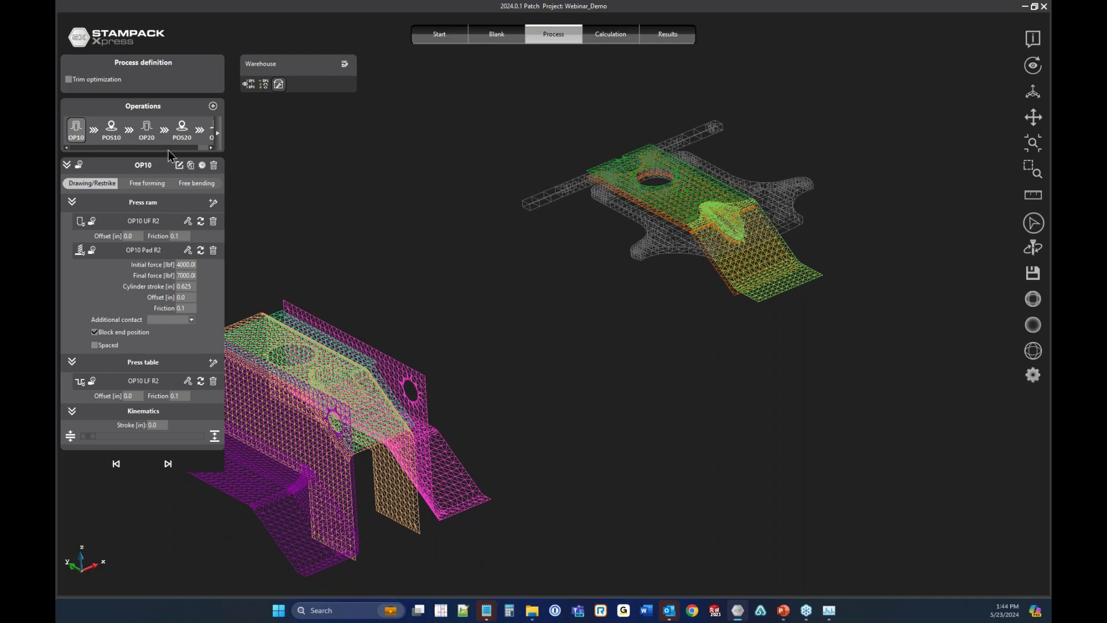
Enable the compare-to-target option in the advanced options of the OP30 cutting operation.
scroll(170, 151, down, 1)
click(201, 132)
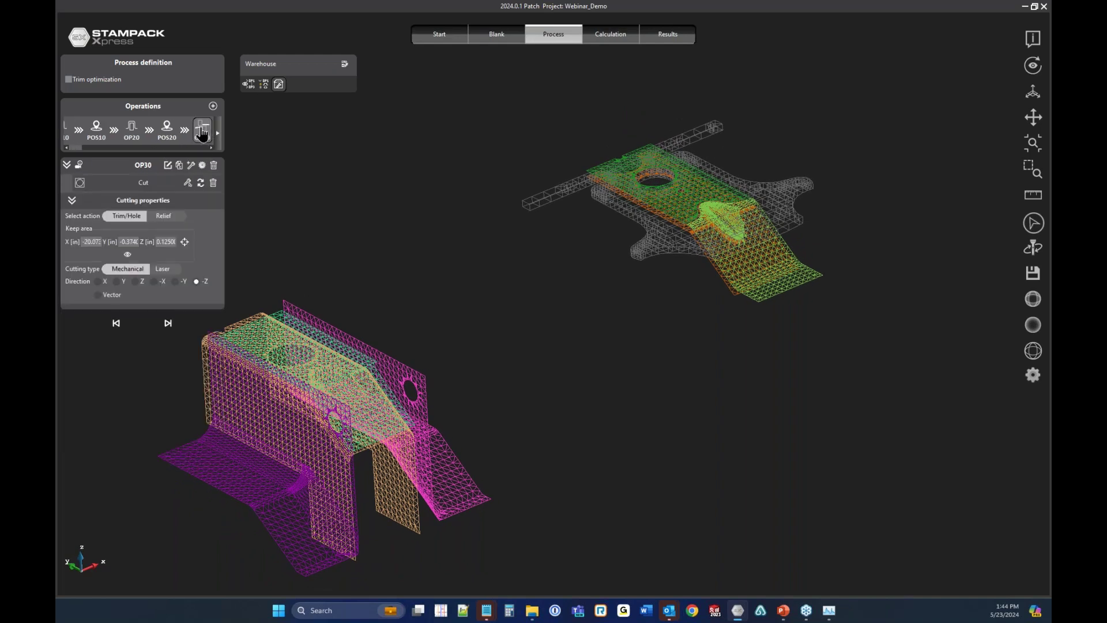
scroll(771, 266, down, 5)
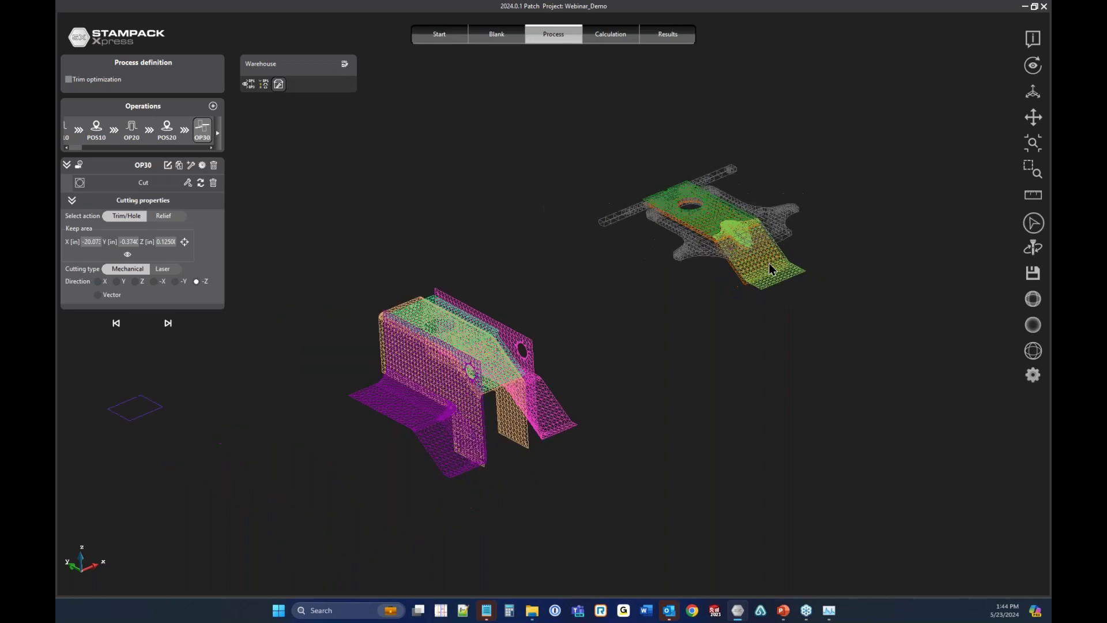
scroll(287, 386, up, 3)
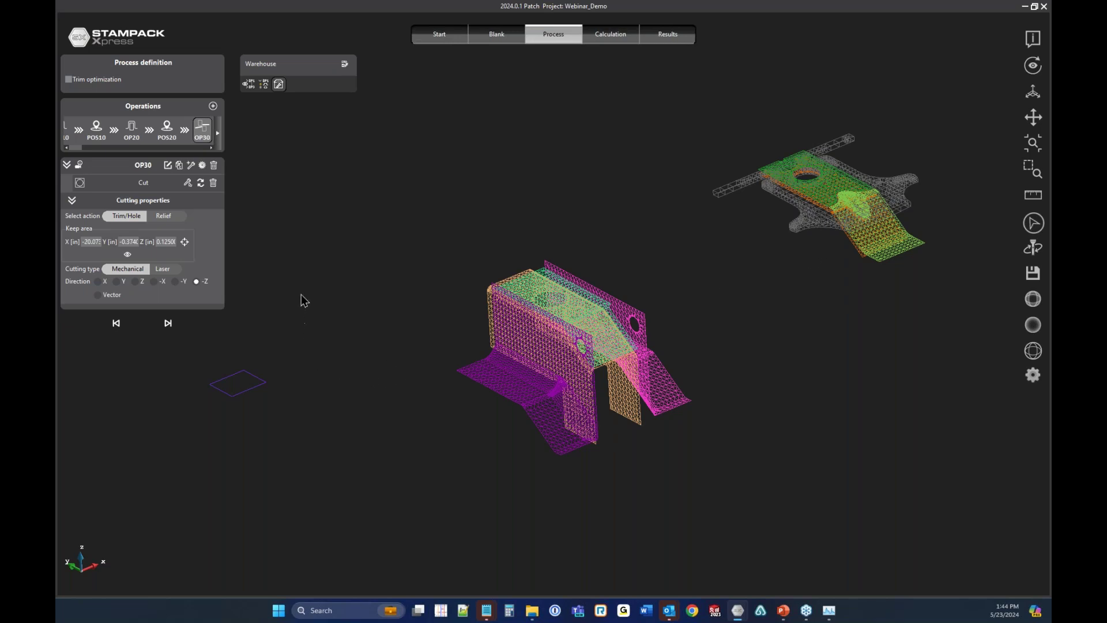
click(202, 166)
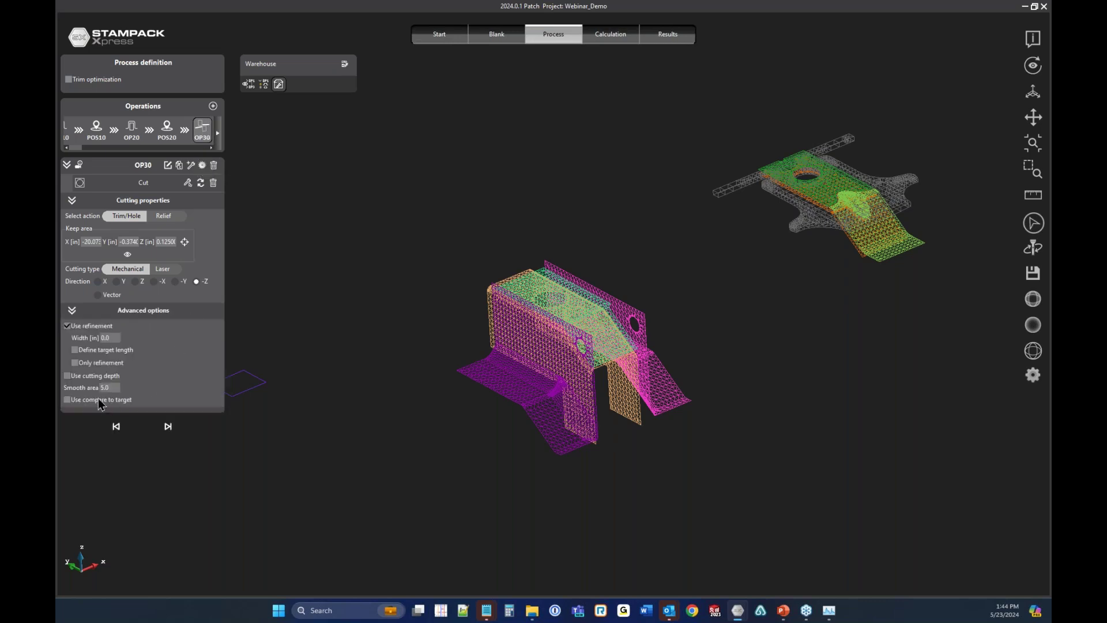
click(122, 401)
Load Target.STL from the Revision 2 folder as the OP30 comparison target and check its geometry.
click(200, 414)
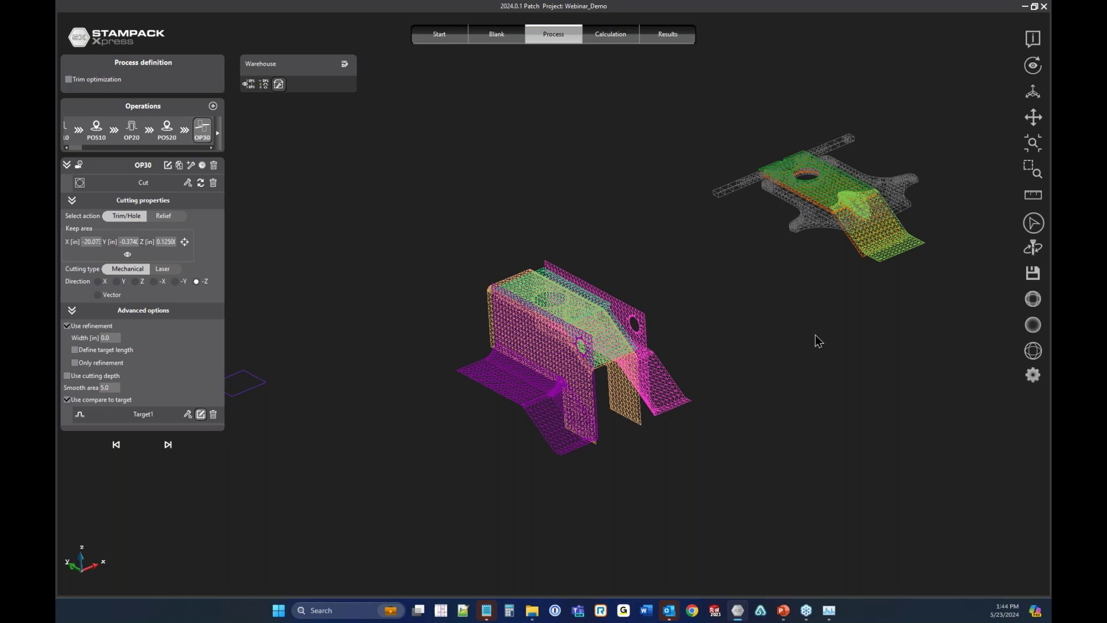
click(508, 203)
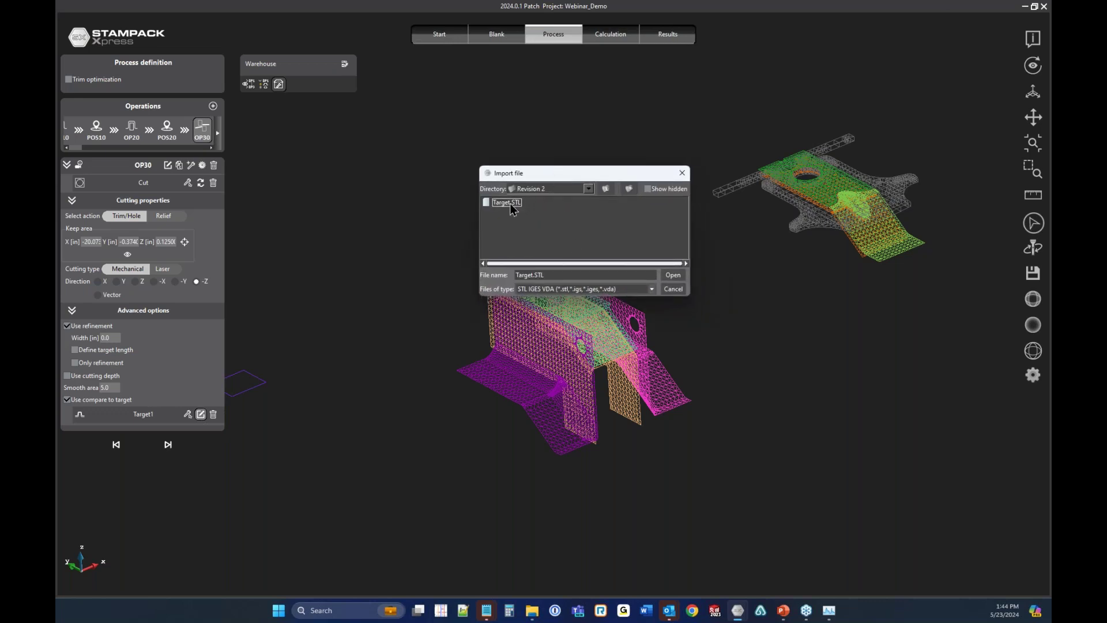
click(672, 275)
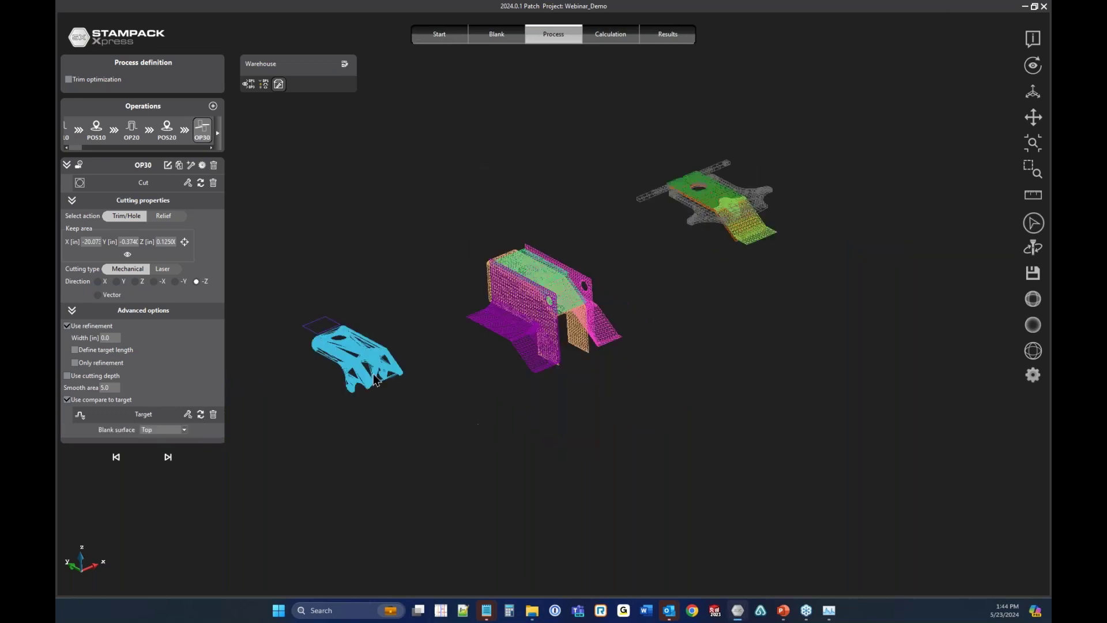
scroll(317, 361, up, 8)
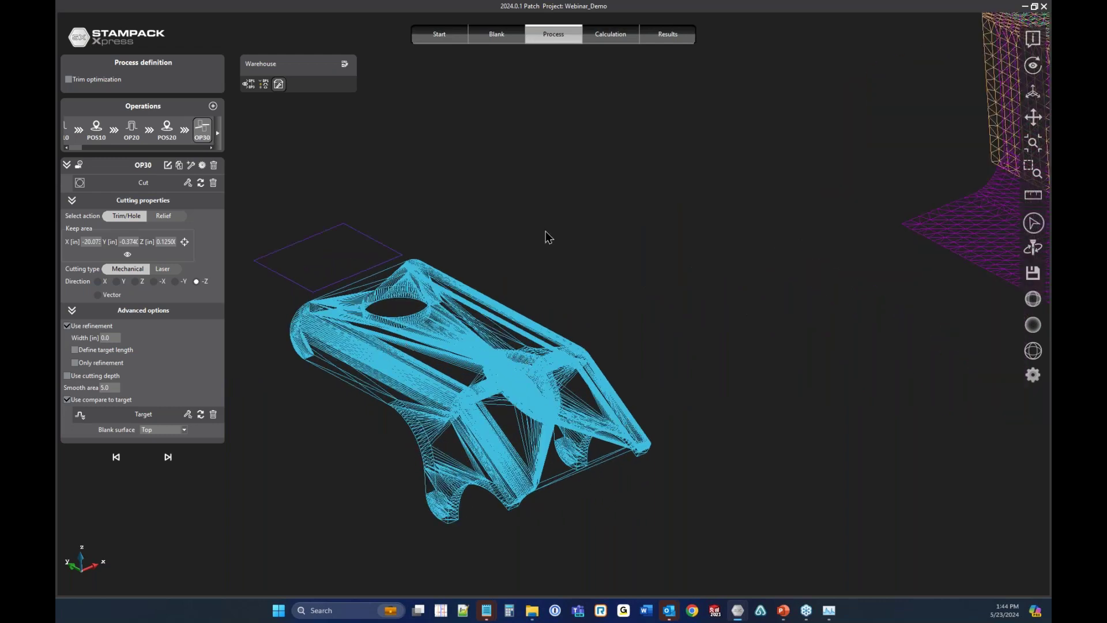
Launch the simulation from OP10 through OP30, accept recalculating the stages, and follow the progress in the process log.
click(615, 41)
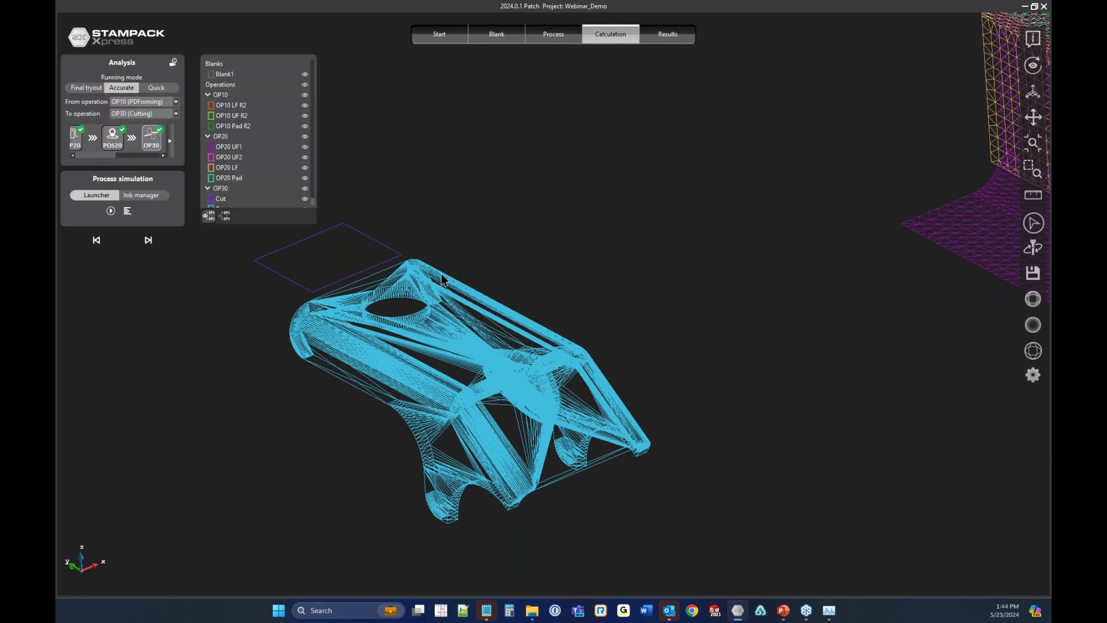
click(110, 210)
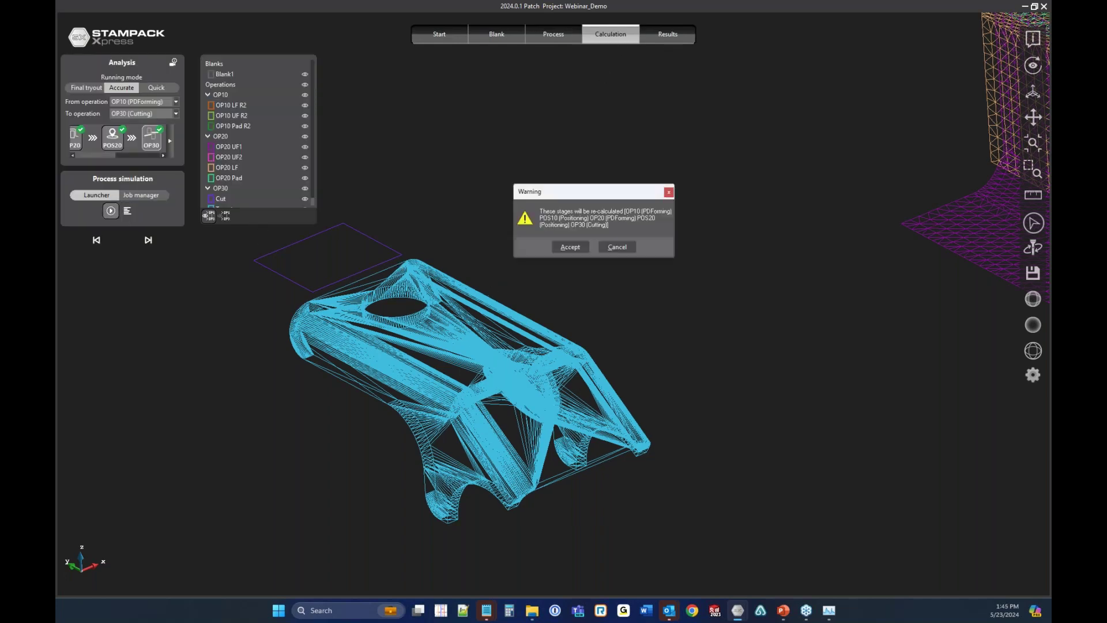
click(569, 247)
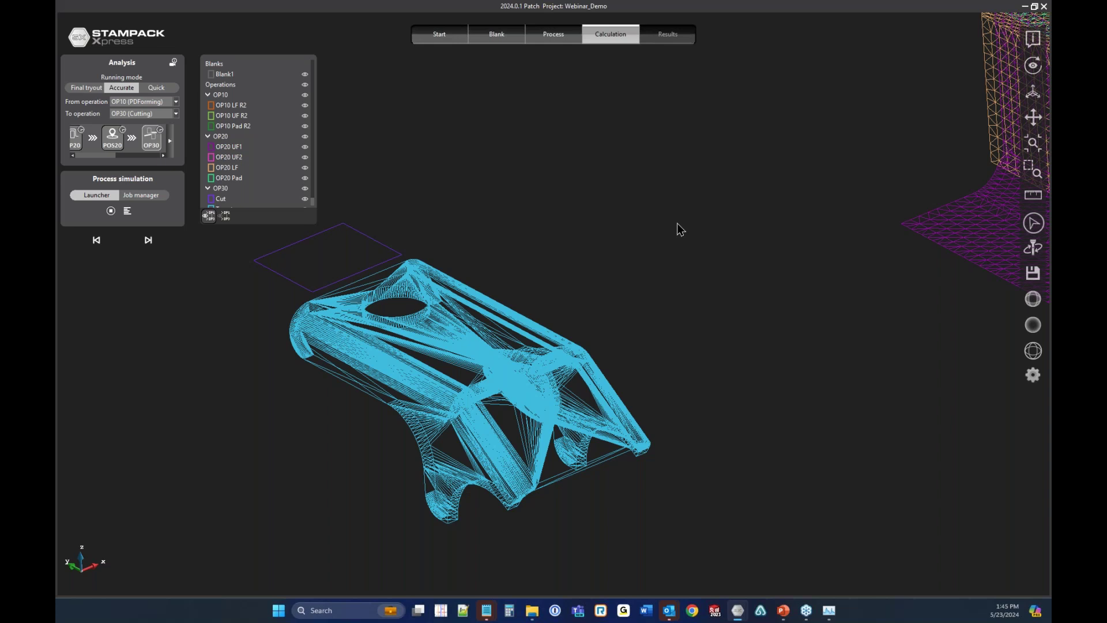
click(127, 211)
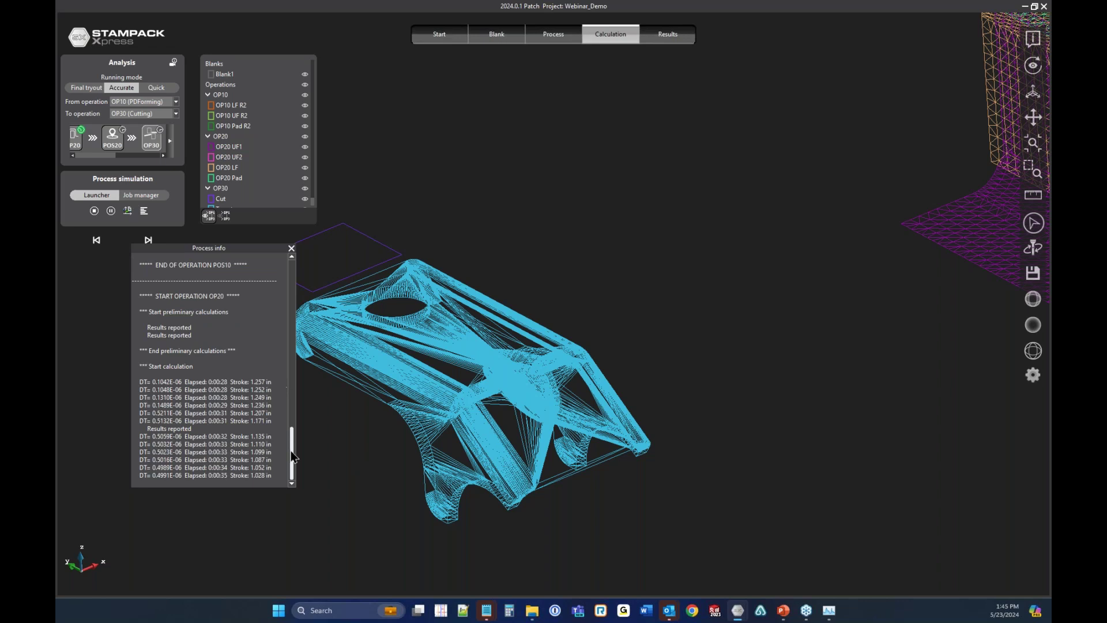
drag(296, 450, 300, 435)
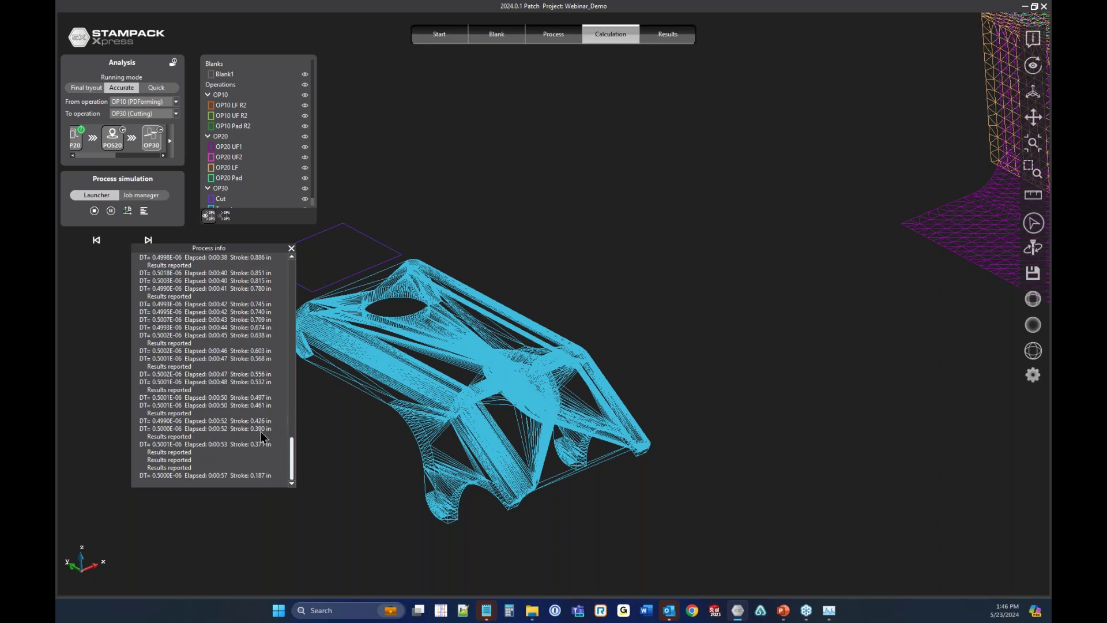
drag(210, 251, 227, 271)
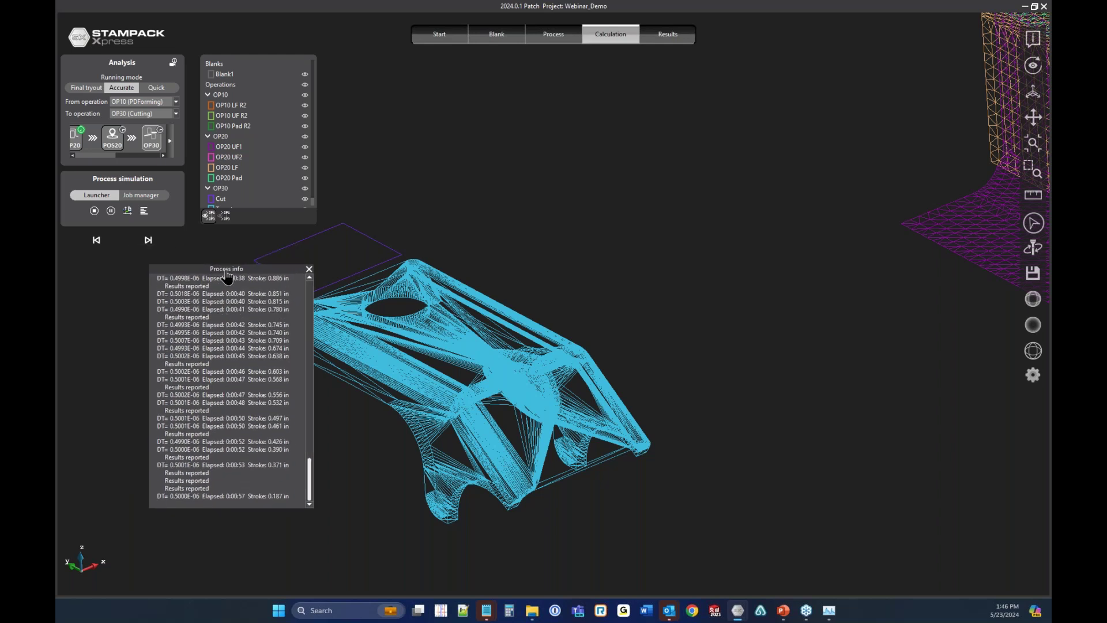
Load the OP10 results on their own and inspect the formed blank with the Revision 2 tools shown.
click(148, 243)
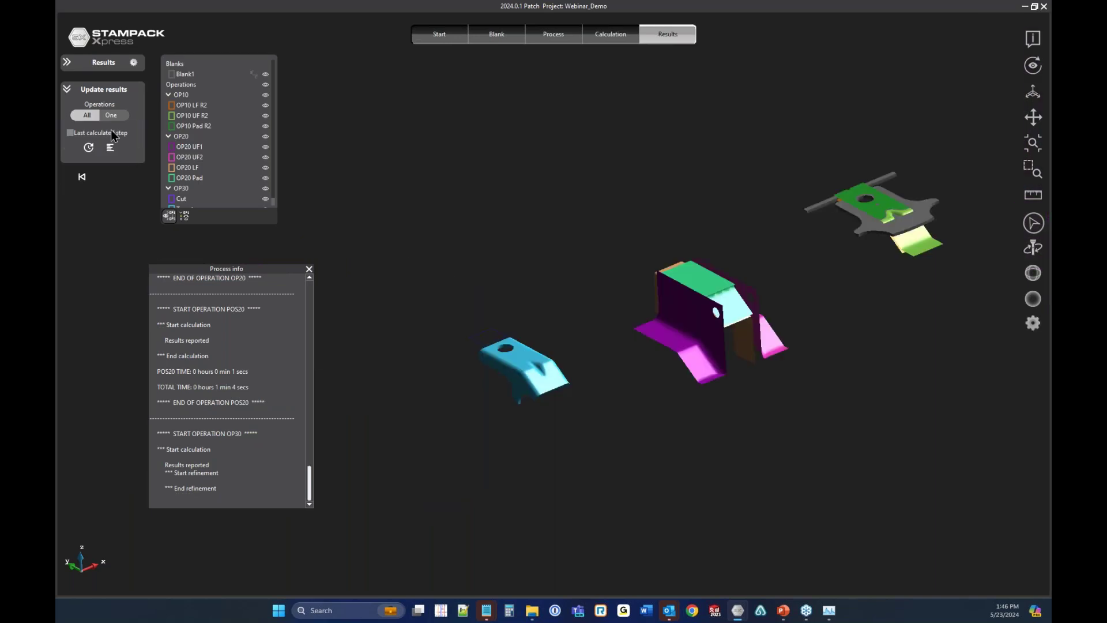
click(111, 116)
click(92, 157)
click(76, 139)
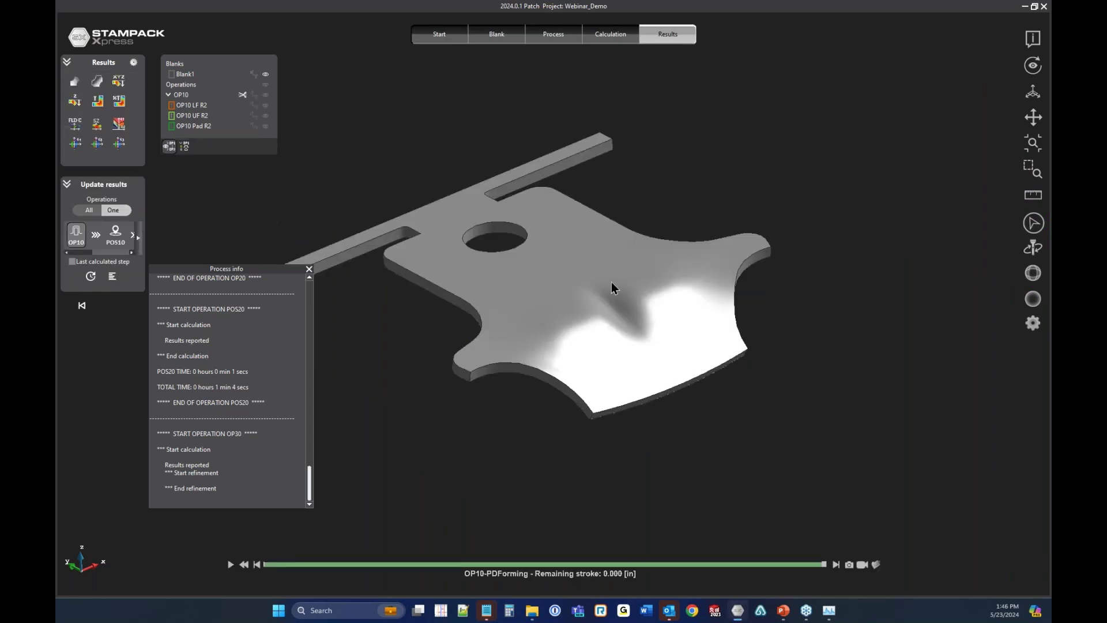
click(265, 87)
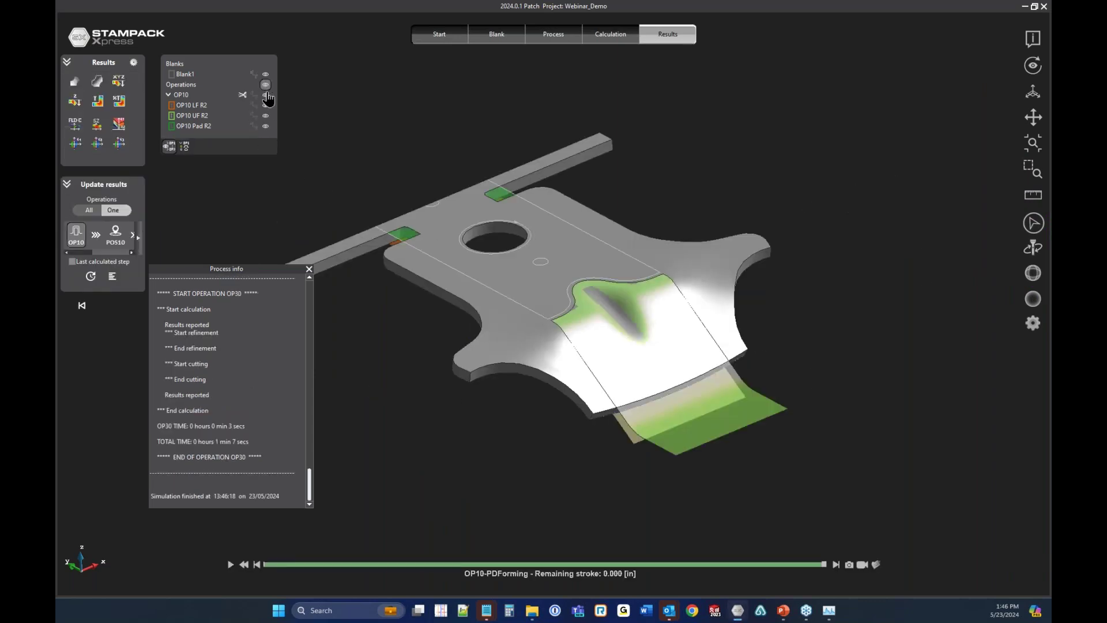
middle_drag(639, 337, 539, 415)
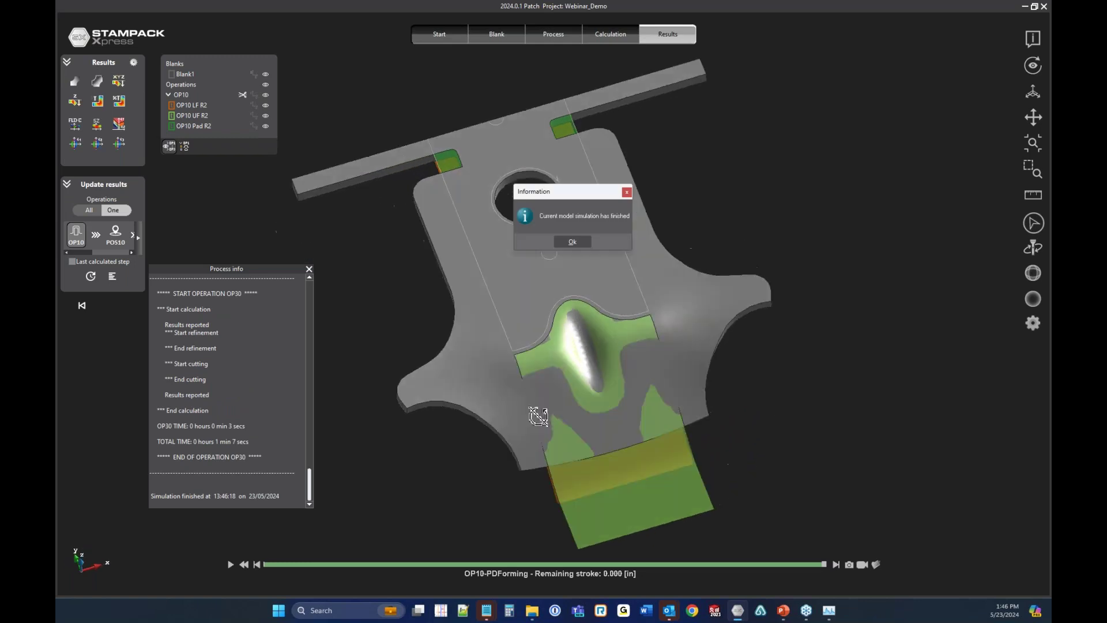
click(573, 242)
mouse_move(586, 392)
middle_down()
mouse_move(559, 306)
mouse_move(509, 242)
mouse_move(474, 282)
mouse_move(549, 307)
mouse_move(588, 307)
mouse_move(453, 298)
mouse_move(732, 387)
mouse_move(592, 390)
middle_up()
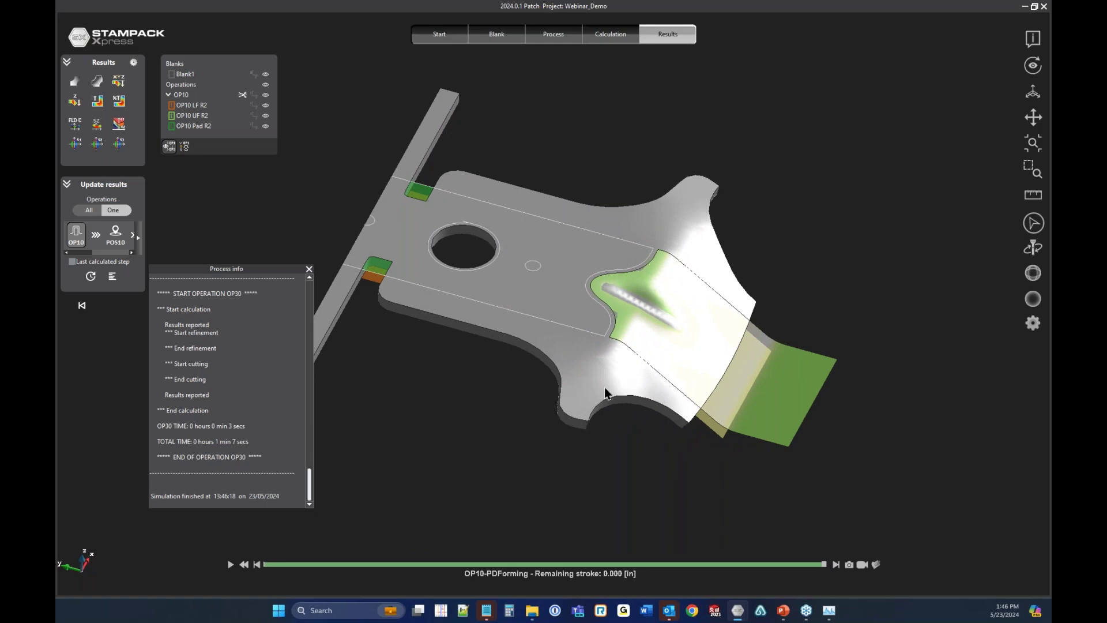
Load the OP30 cutting result and inspect the finished part from several sides.
drag(76, 253, 130, 256)
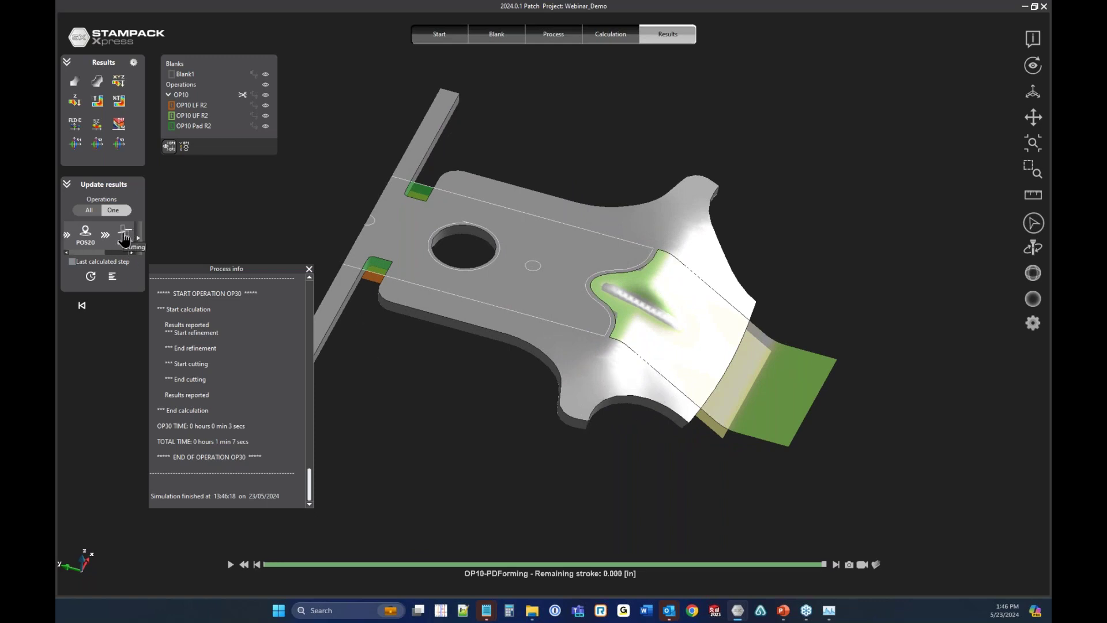
click(124, 236)
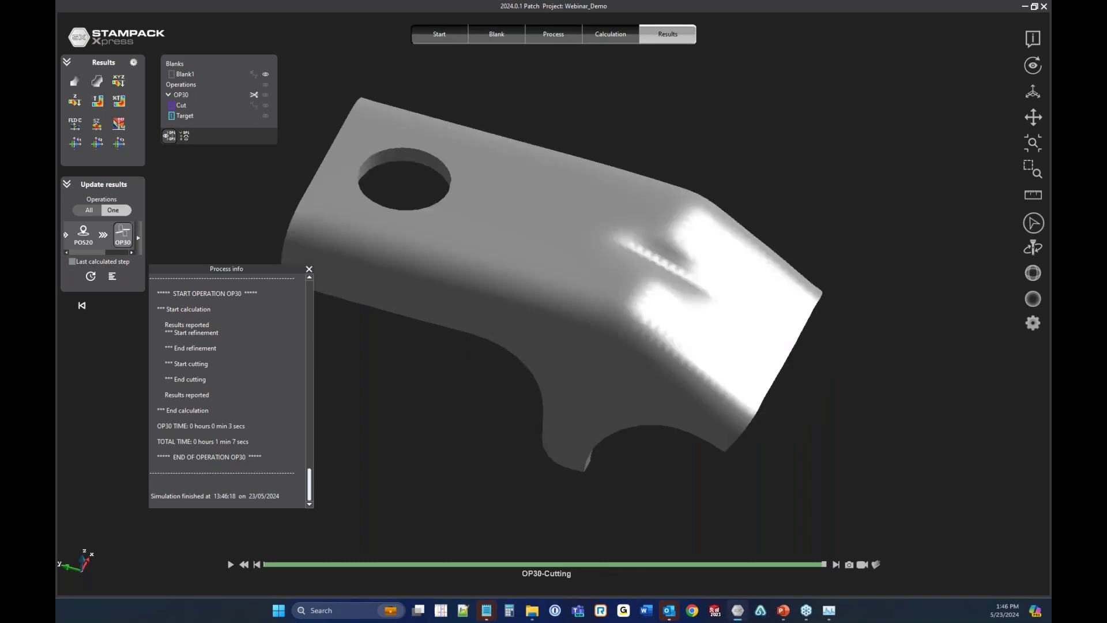
middle_drag(553, 428, 715, 271)
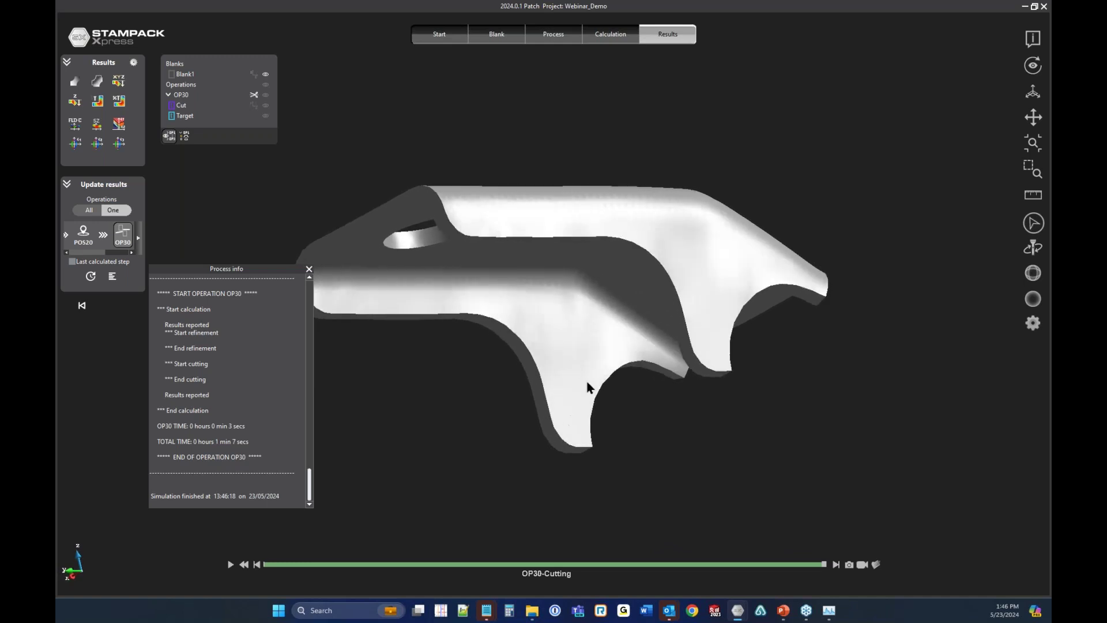
middle_drag(567, 388, 709, 361)
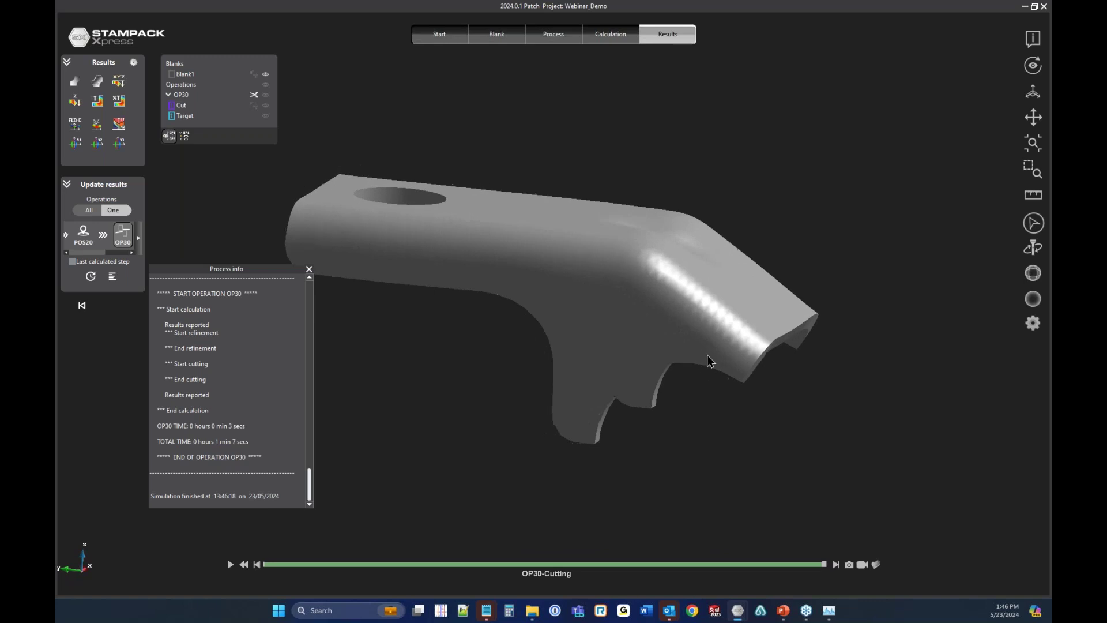
Overlay the Target geometry on the OP30 part and compare the two at the tips of the legs.
click(265, 116)
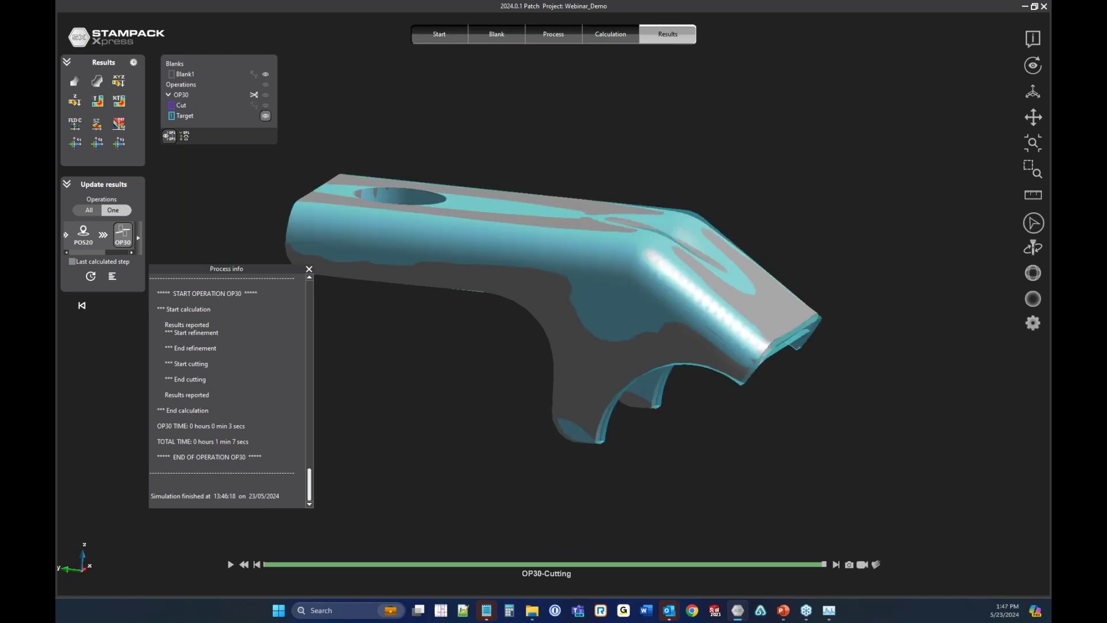
middle_drag(562, 372, 569, 343)
middle_drag(597, 347, 583, 361)
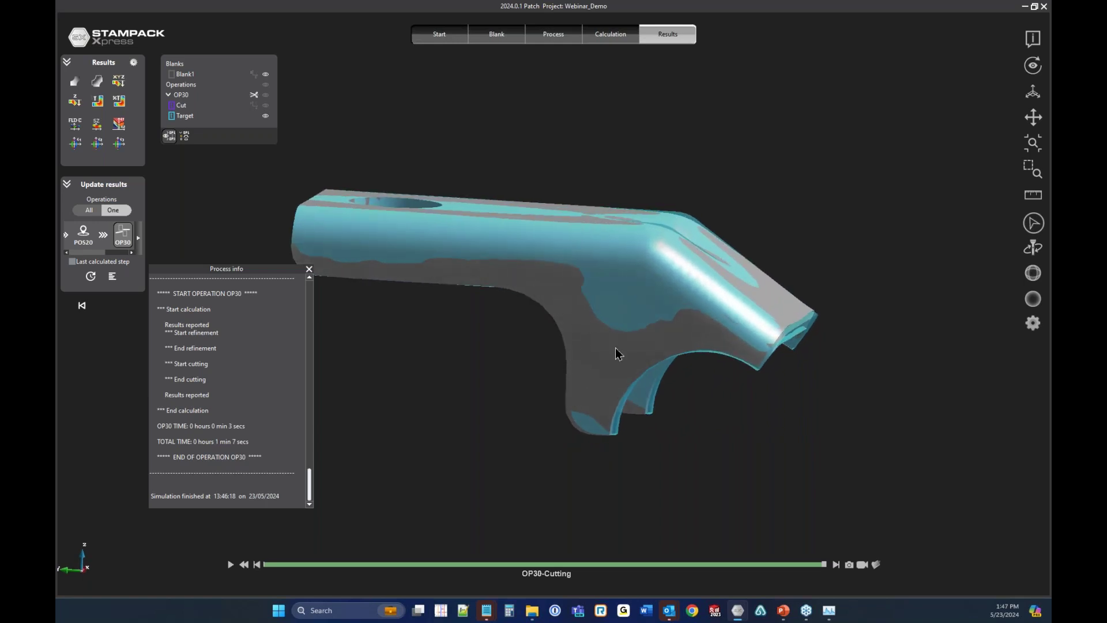
scroll(627, 443, up, 6)
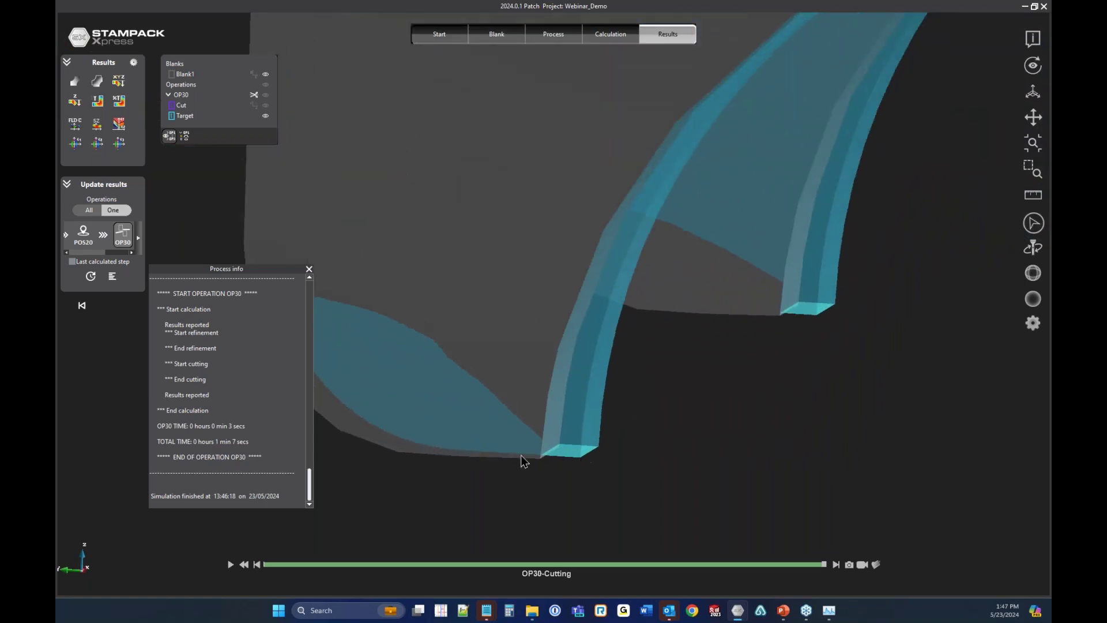
middle_drag(548, 468, 563, 448)
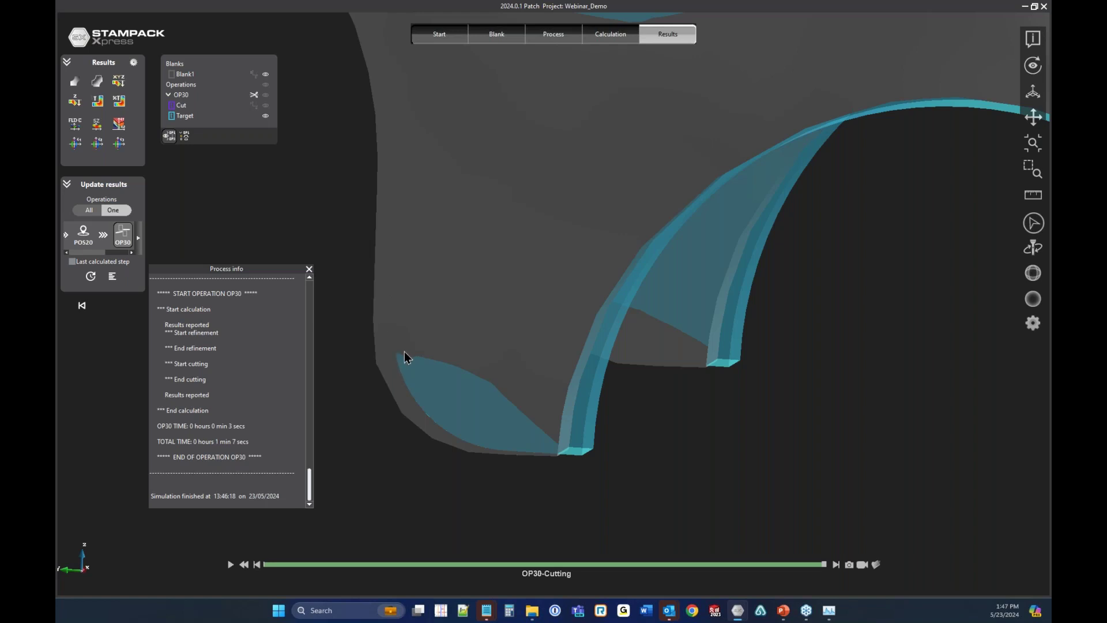
scroll(542, 478, up, 5)
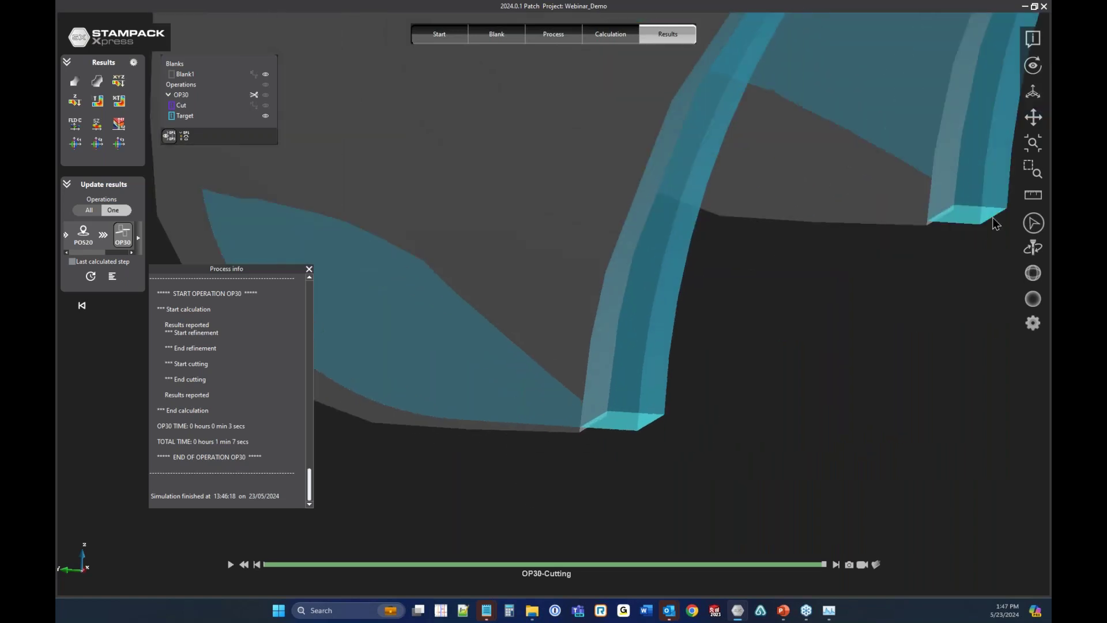
Measure the distance between the simulated part's edge and the target's edge at the front leg's tip.
click(1034, 199)
scroll(616, 440, up, 4)
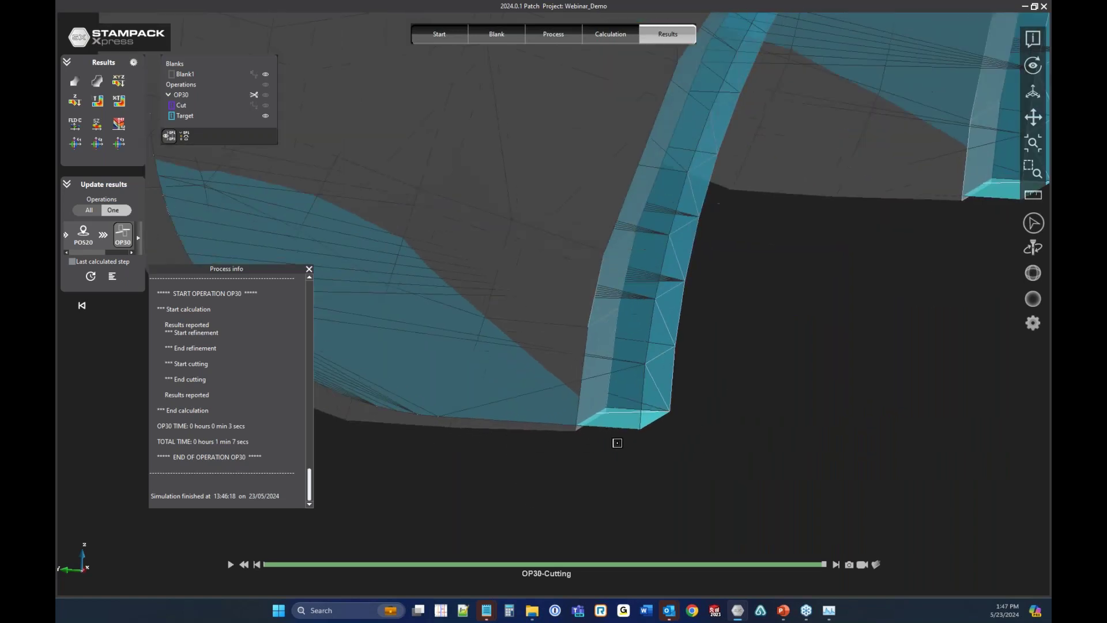
drag(529, 417, 538, 402)
drag(686, 445, 650, 414)
scroll(573, 387, down, 3)
scroll(513, 383, down, 4)
scroll(635, 346, down, 4)
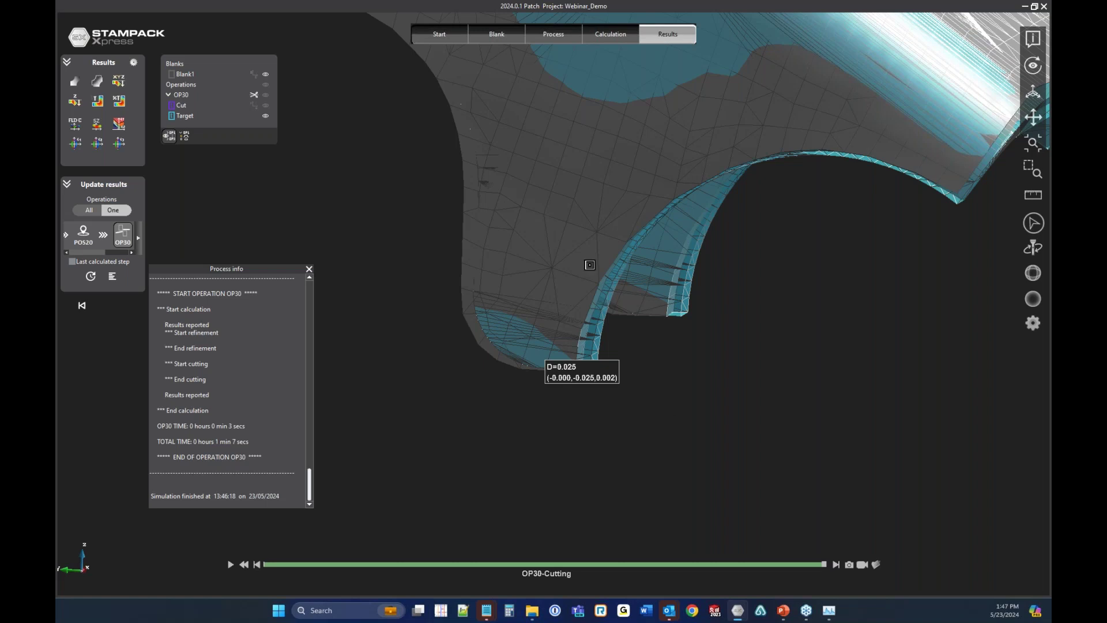
key(Escape)
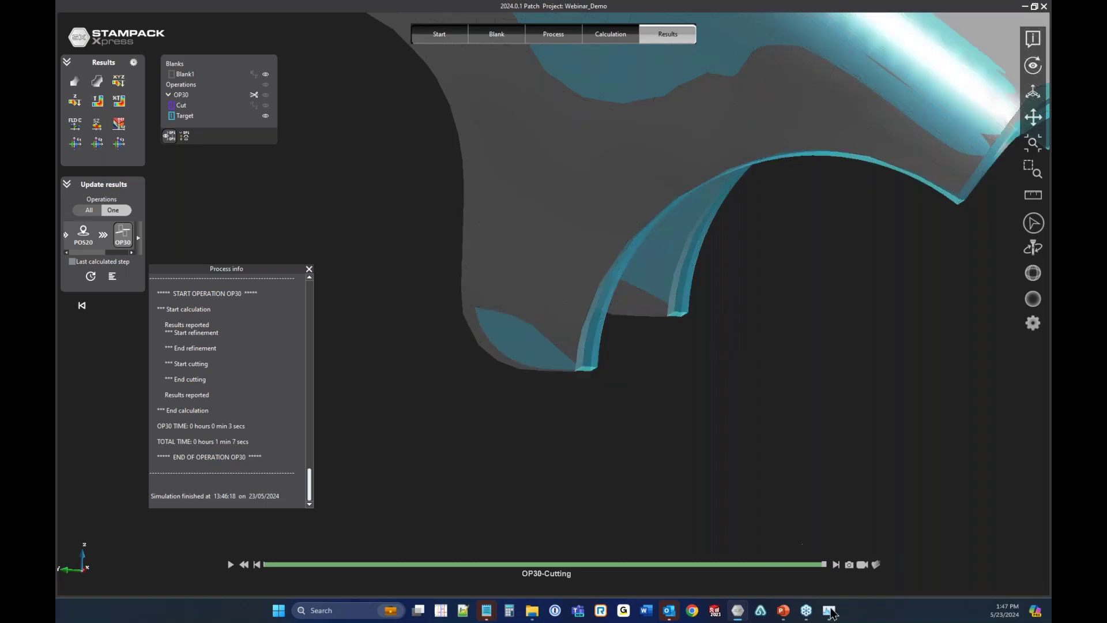
Switch to the PowerPoint slides showing the real part's photos, then return to Stampack Xpress and compare them with the overlaid OP30 part.
mouse_move(783, 610)
click(740, 552)
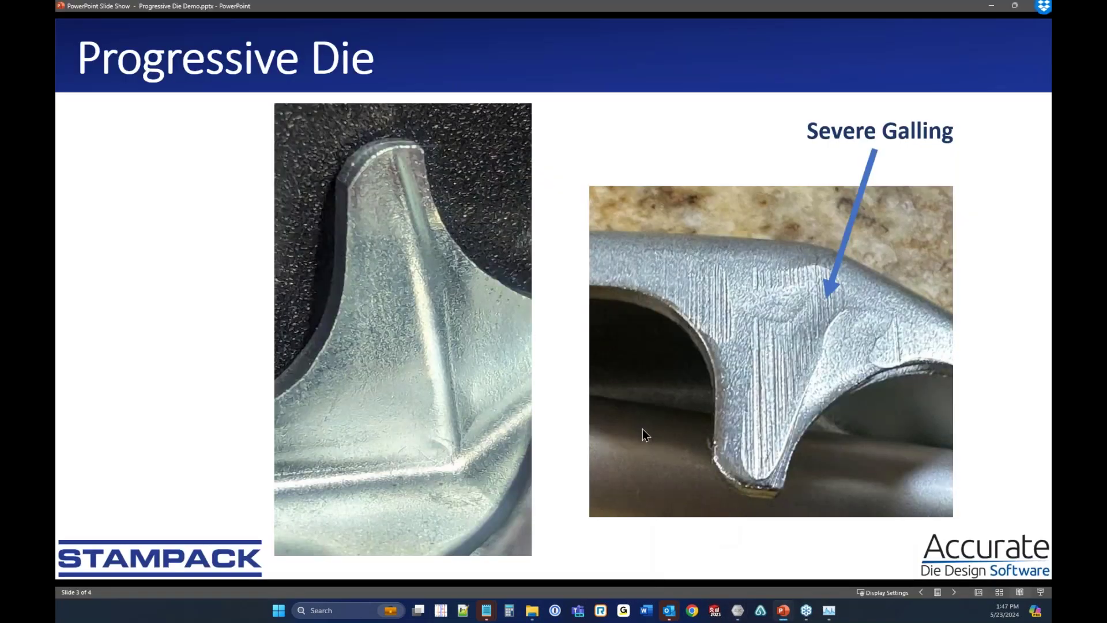
click(218, 411)
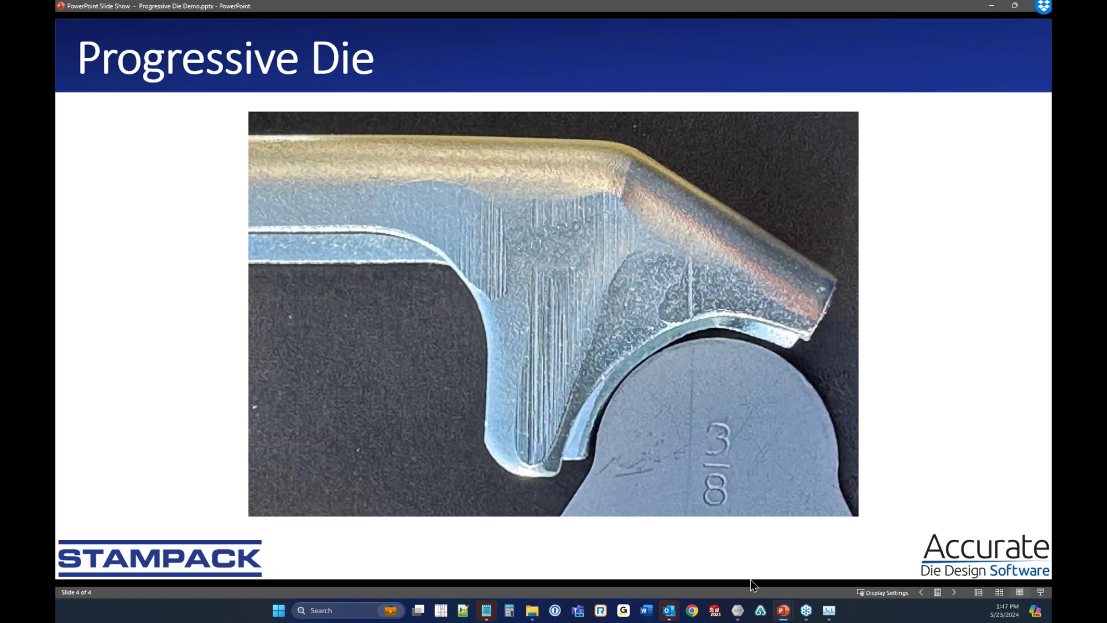
mouse_move(731, 610)
click(856, 554)
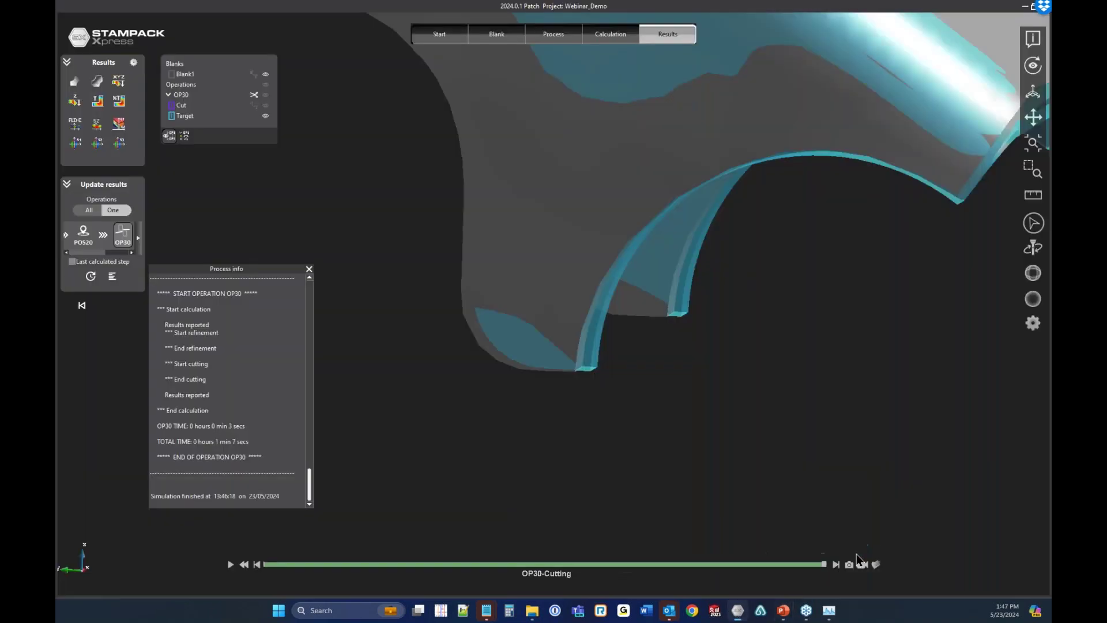
scroll(631, 367, down, 5)
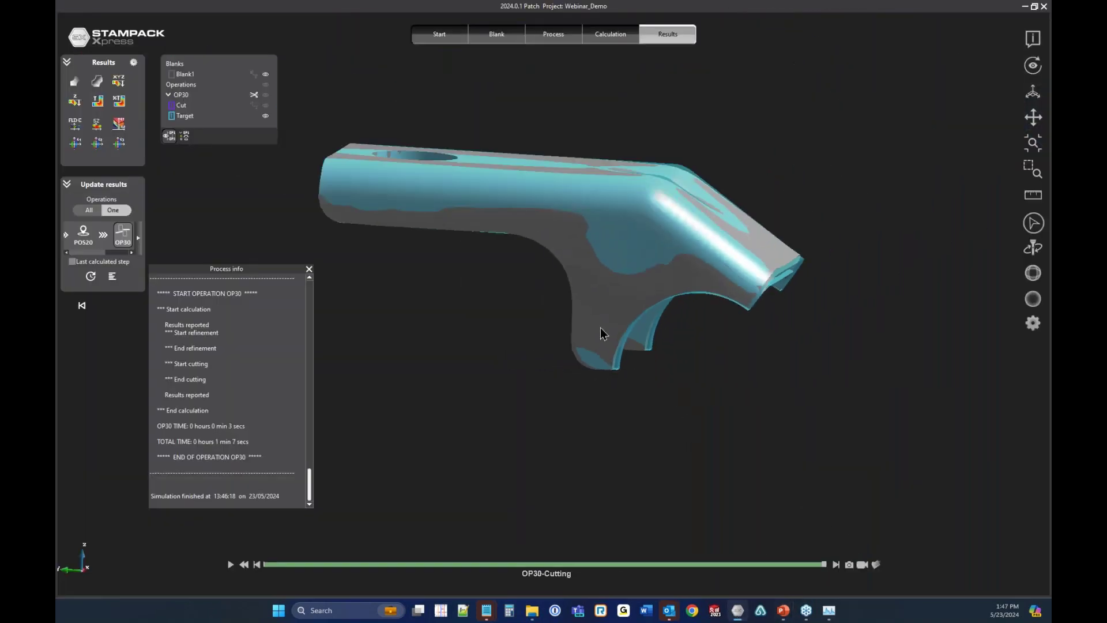
middle_drag(543, 332, 507, 358)
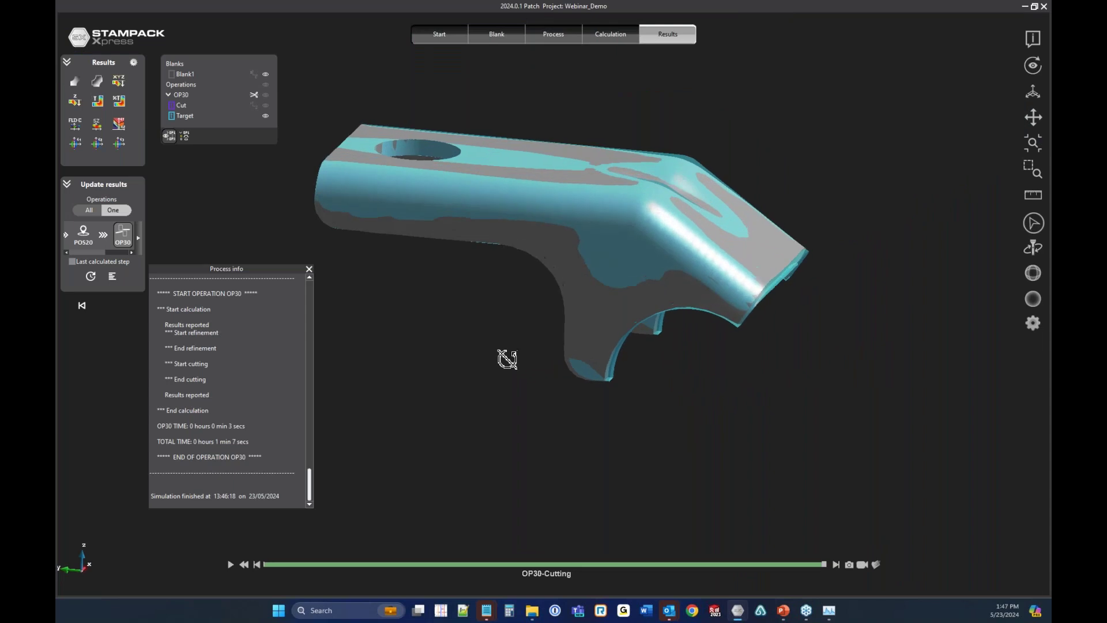
Enable trim optimization in the process definition, close the process log, and proceed to the optimization setup.
click(556, 35)
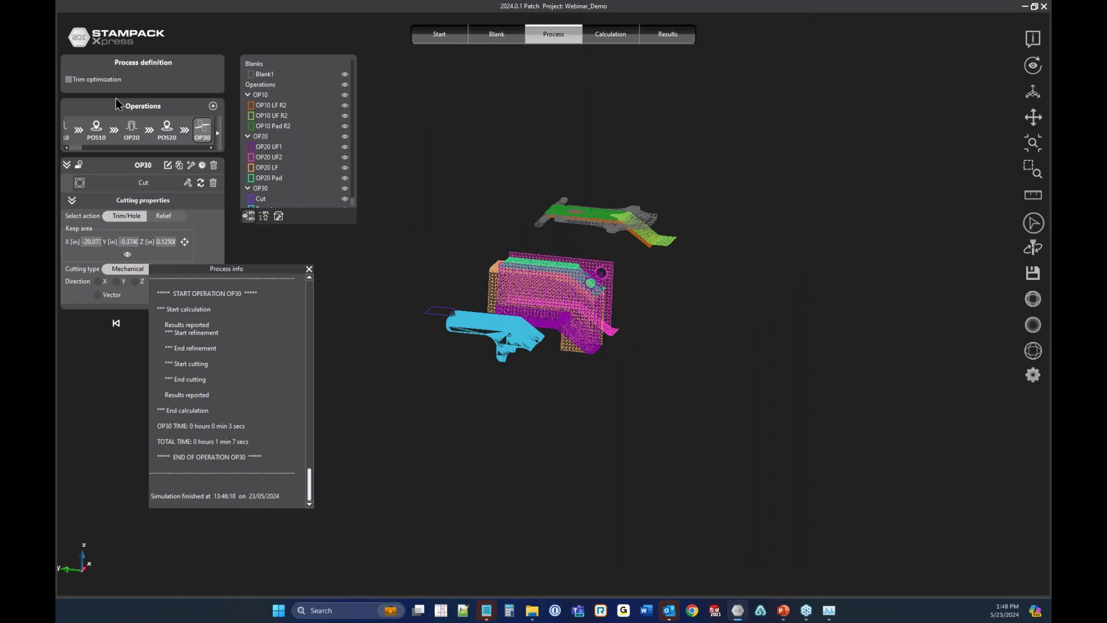
click(69, 80)
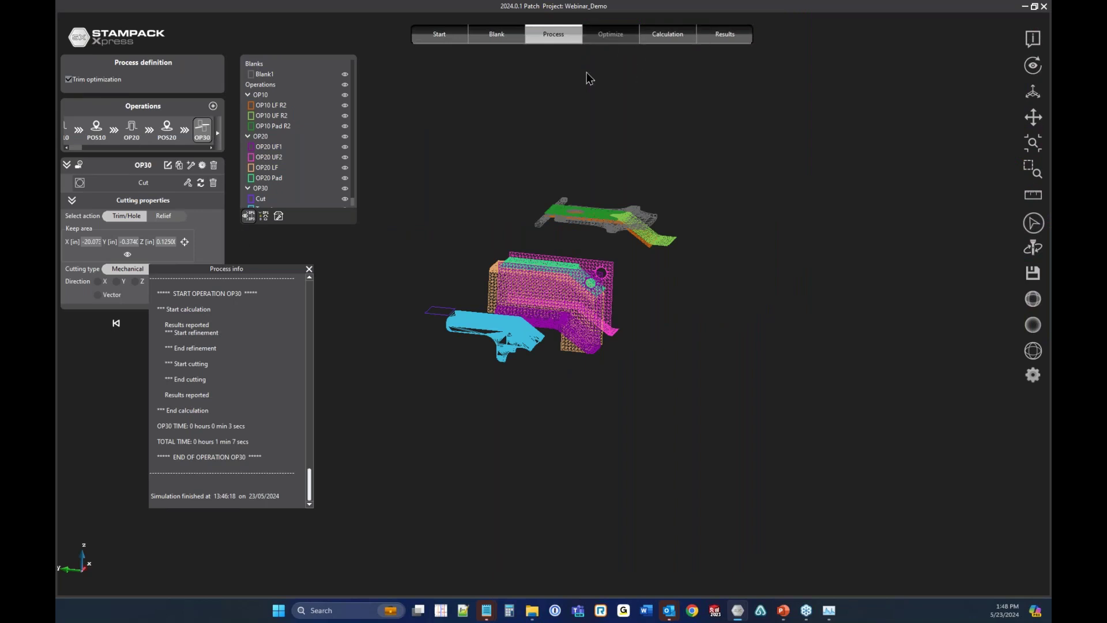
click(309, 269)
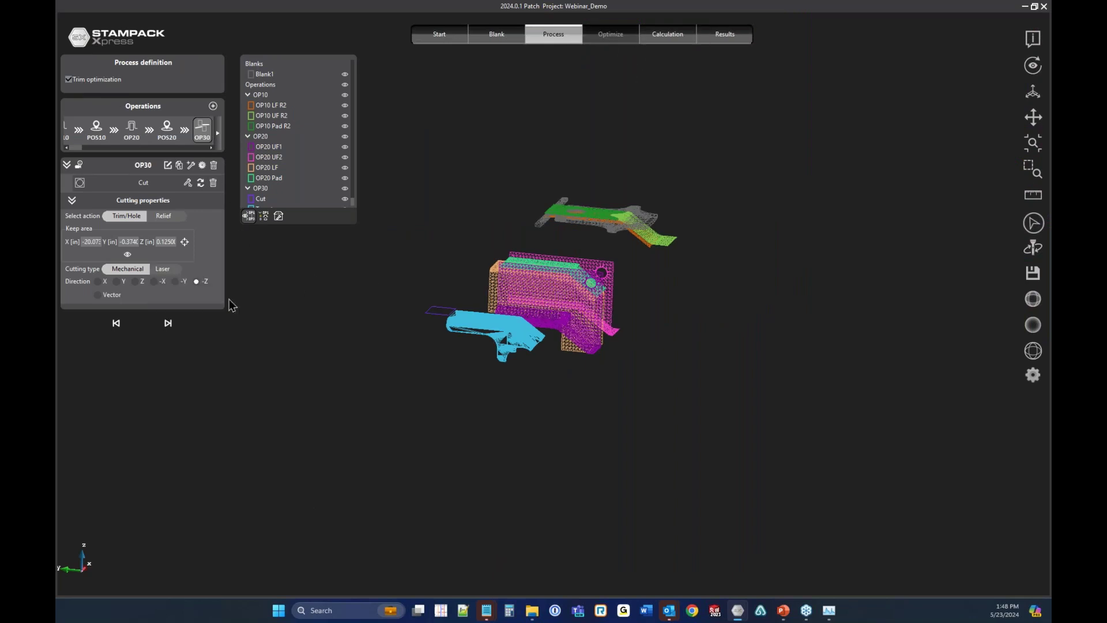
click(168, 324)
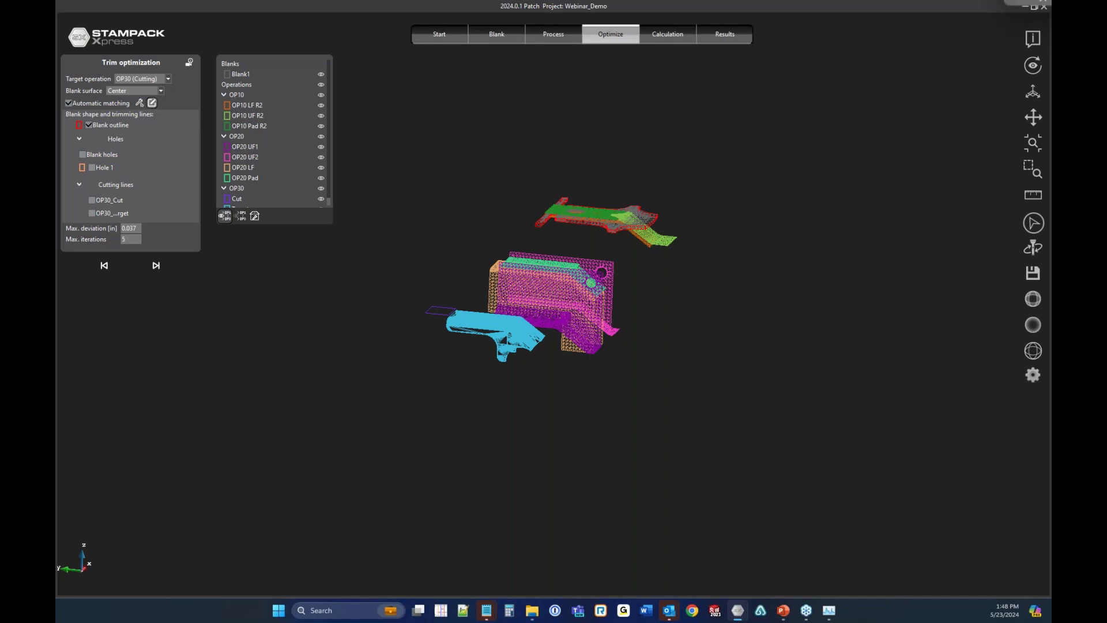
Import Trim Target.IGS from the Revision 3 folder as the trim optimization target and inspect it around the part's legs.
drag(819, 127, 674, 195)
click(696, 211)
double_click(601, 242)
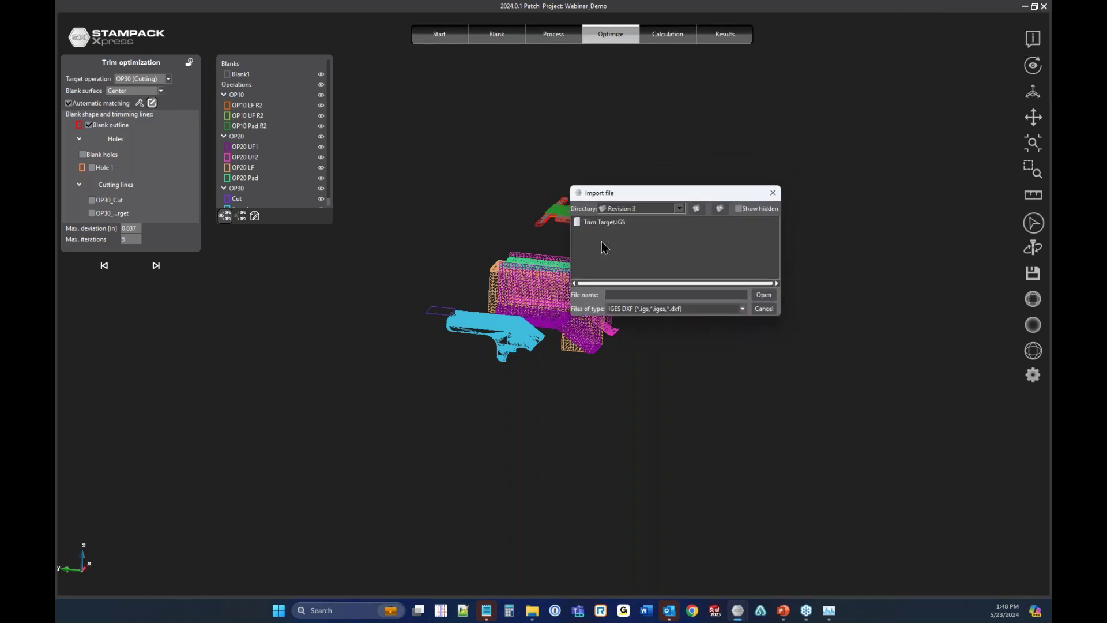
click(611, 222)
click(763, 294)
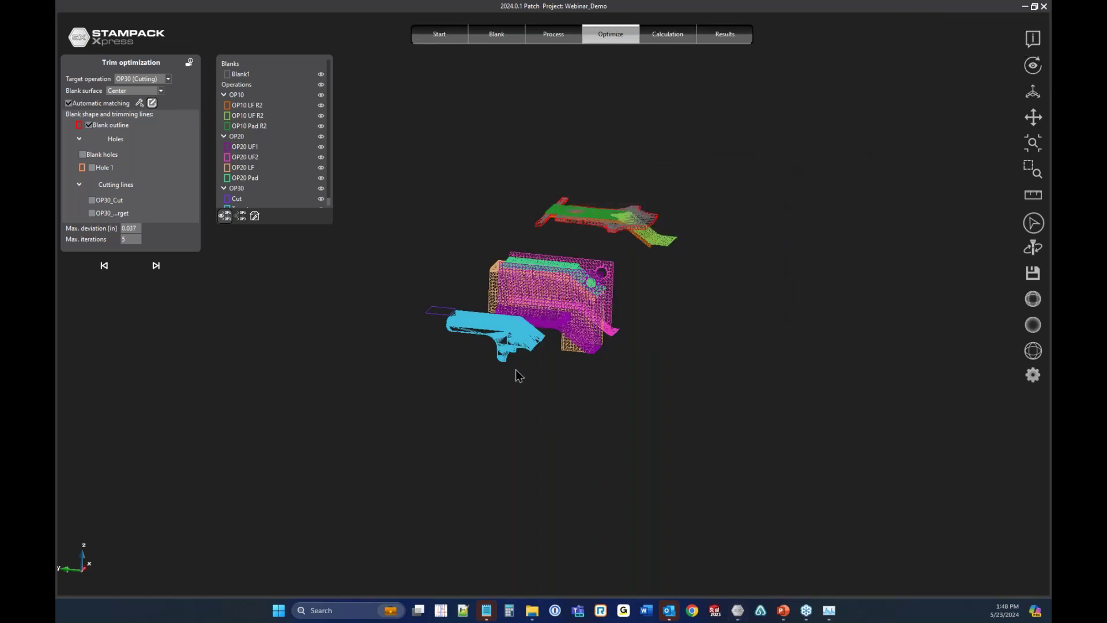
middle_drag(525, 347, 444, 291)
scroll(444, 292, up, 8)
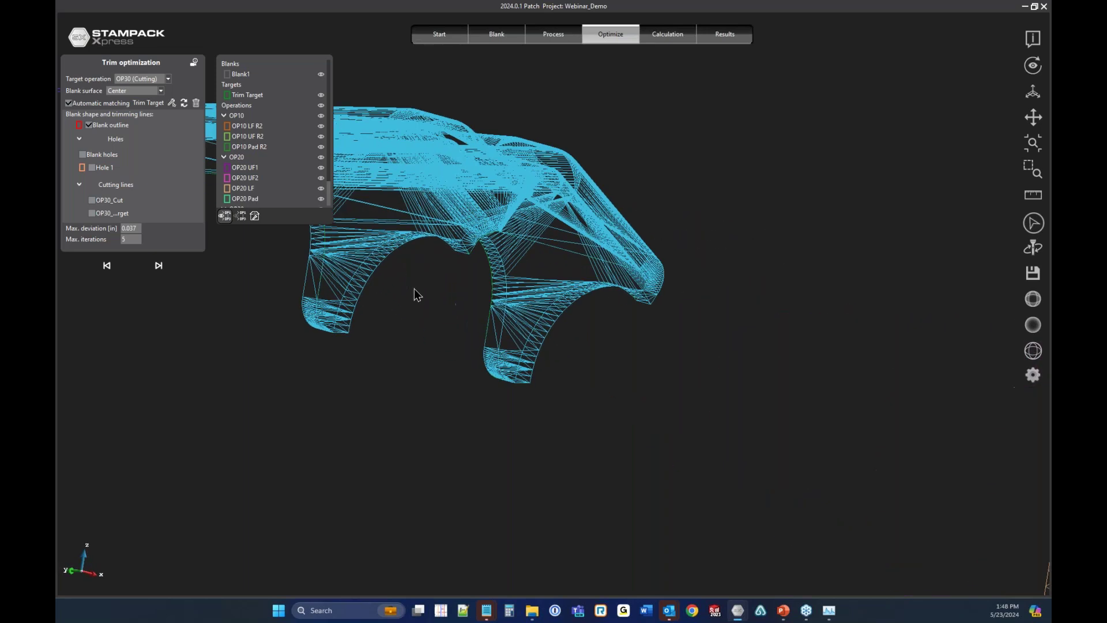
Hide the OP30 Target mesh to inspect the trim target curve alone, and show the mesh again around the legs.
scroll(317, 138, down, 2)
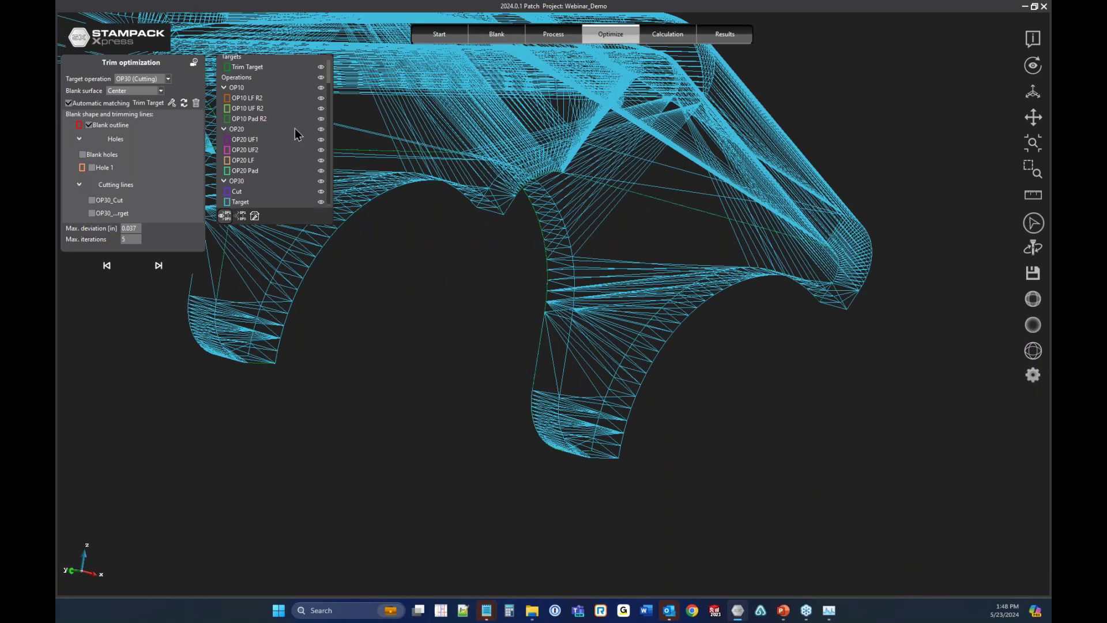
click(321, 201)
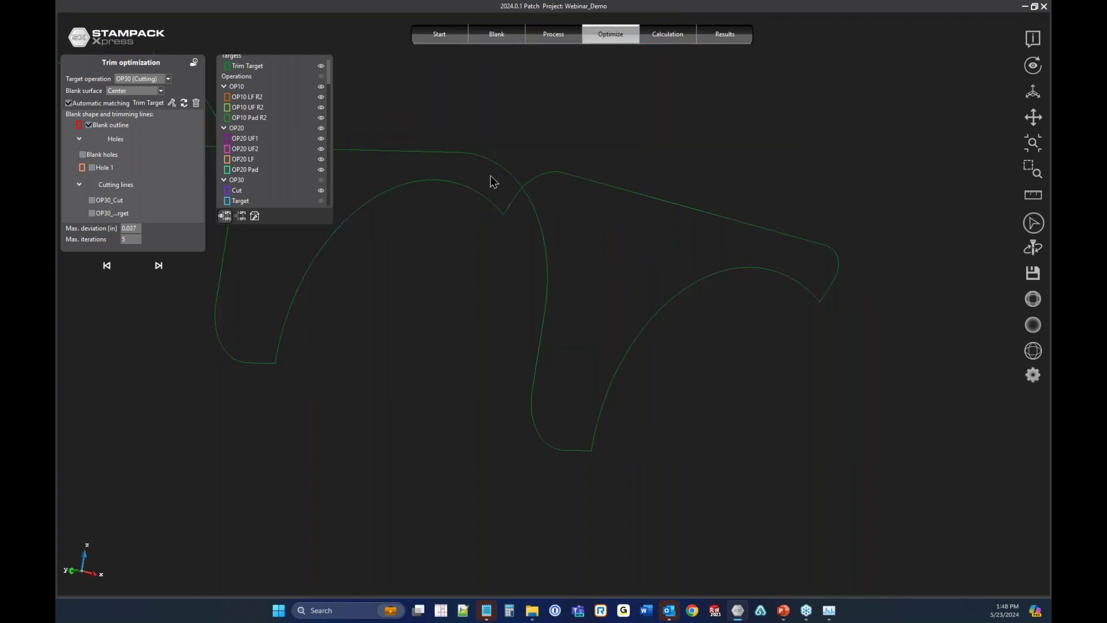
middle_drag(462, 161, 528, 79)
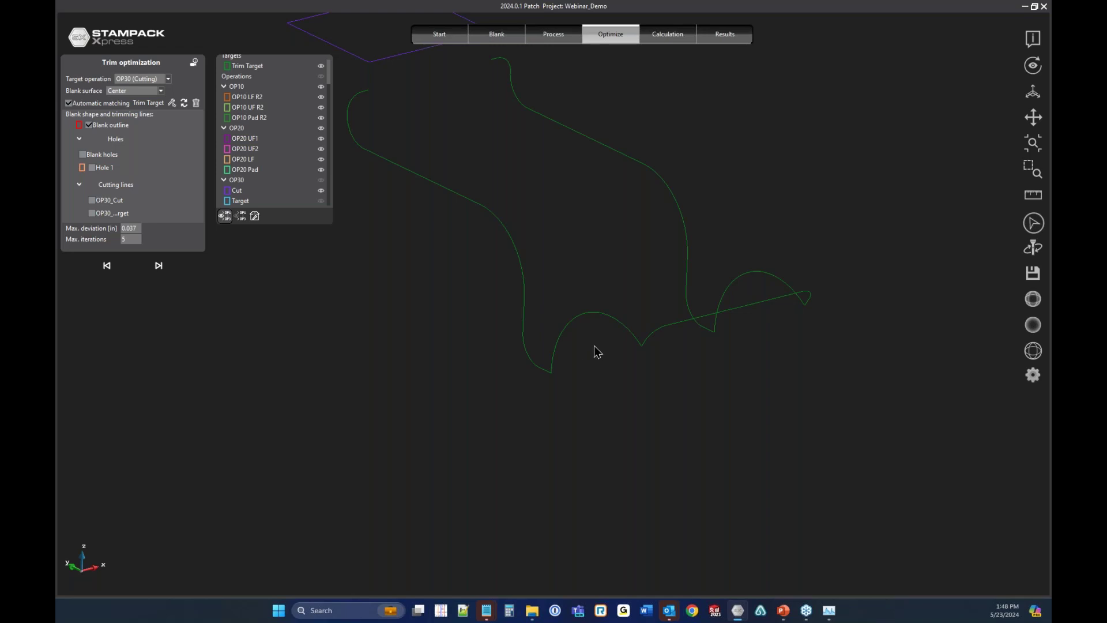
click(321, 200)
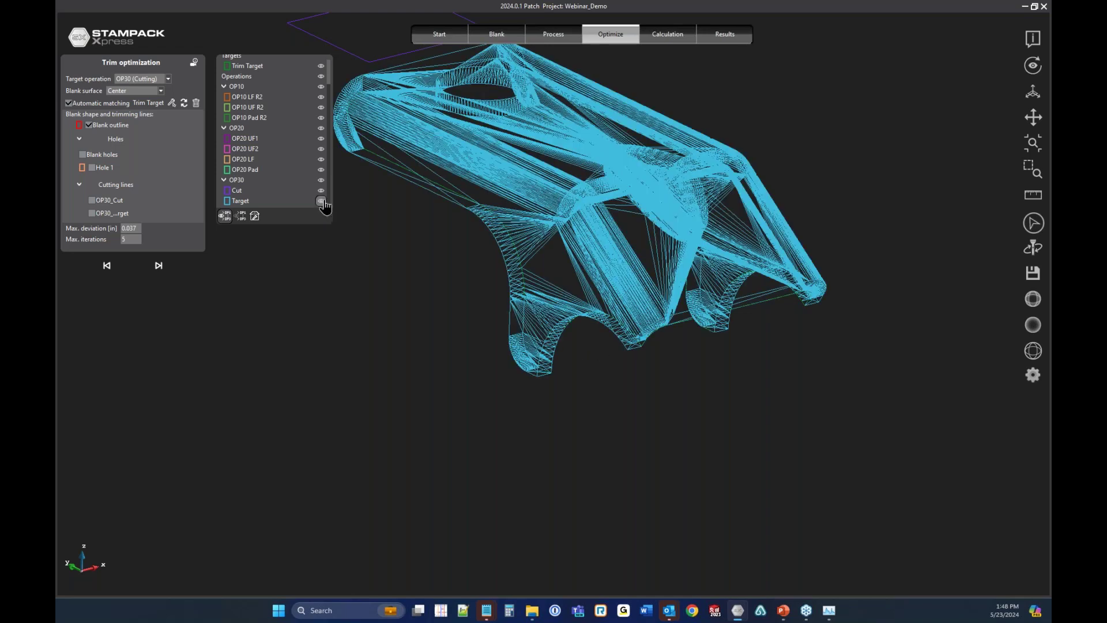
scroll(563, 344, up, 3)
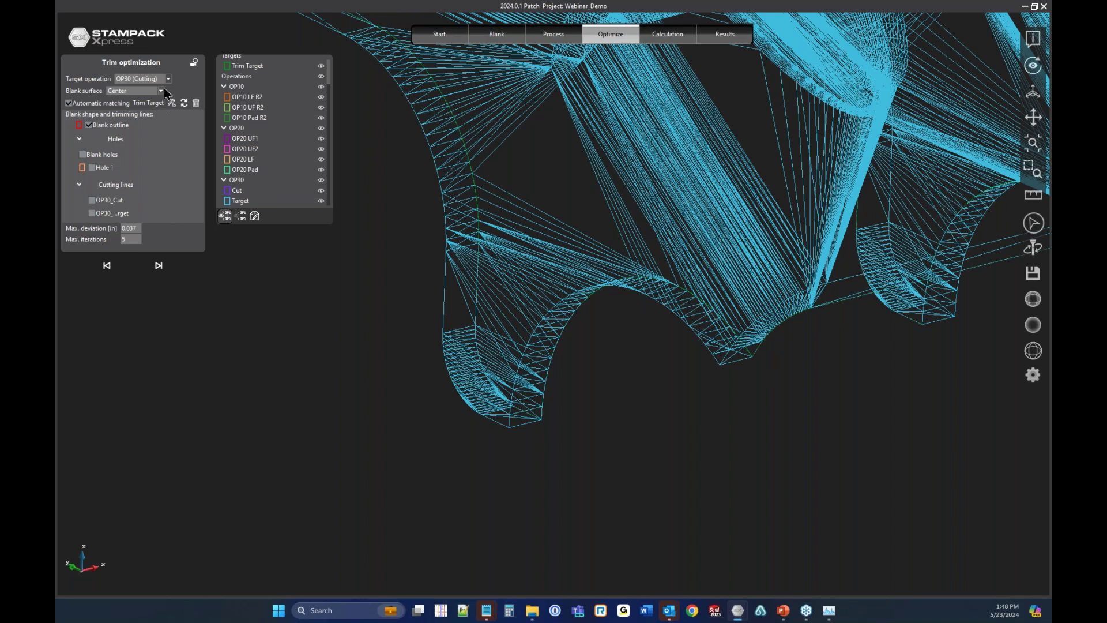
Set the trim optimization's blank surface to Bottom and its maximum deviation to 0.001 in.
click(135, 91)
click(125, 118)
drag(136, 240, 120, 238)
drag(141, 229, 105, 228)
Switch to the Stampack Xpress window with the Webinar_Demo_TrimOp project and open its optimization results.
mouse_move(743, 615)
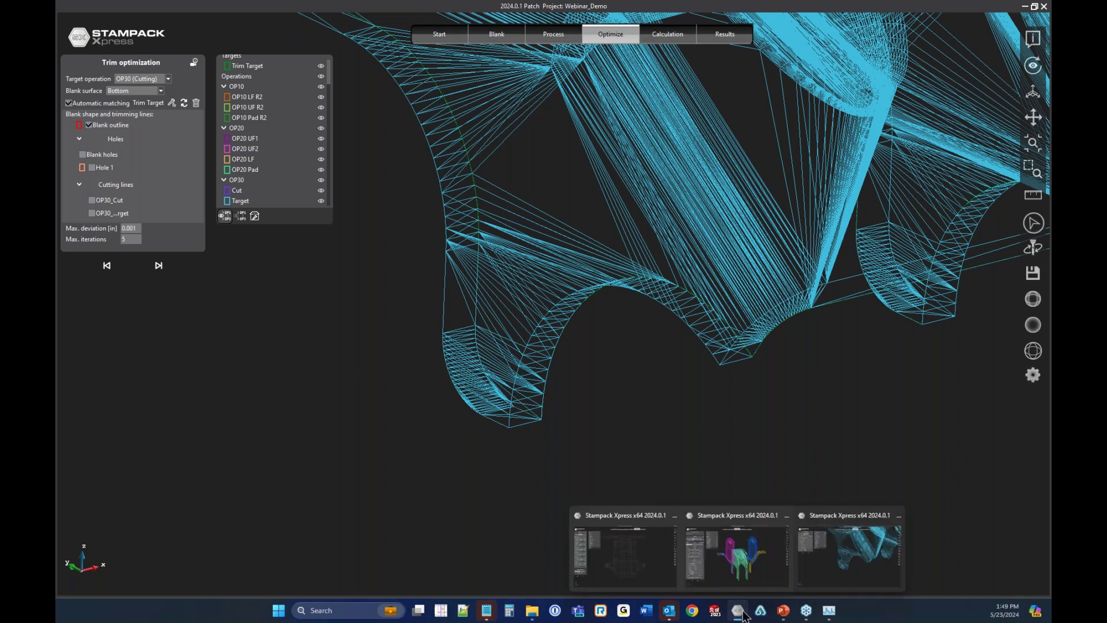
click(627, 562)
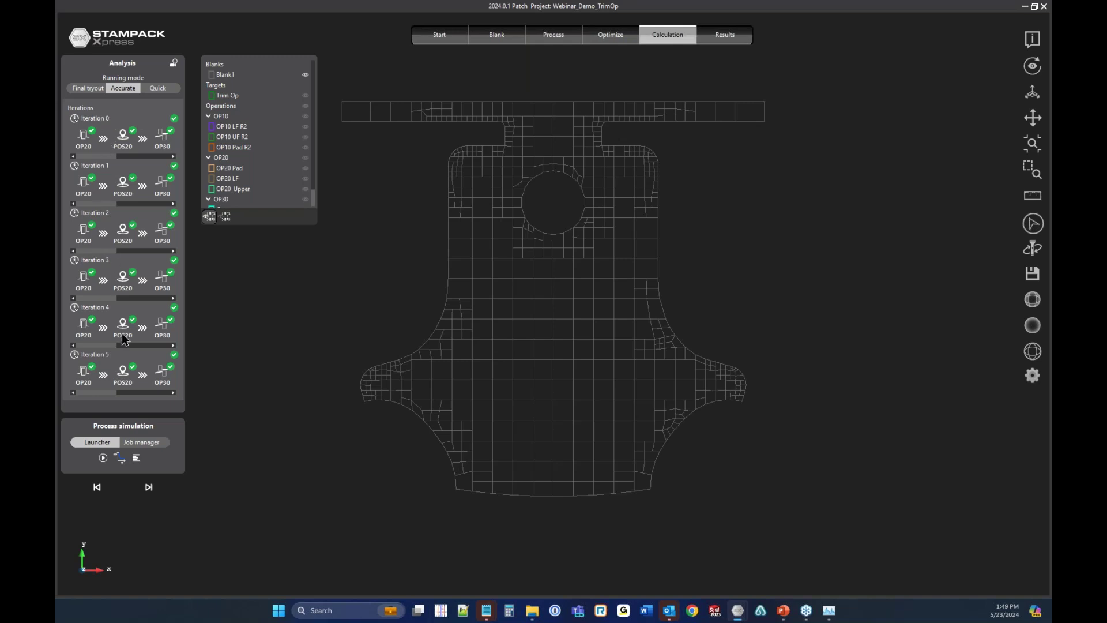
mouse_move(123, 394)
mouse_down()
mouse_move(92, 394)
mouse_move(126, 395)
mouse_up()
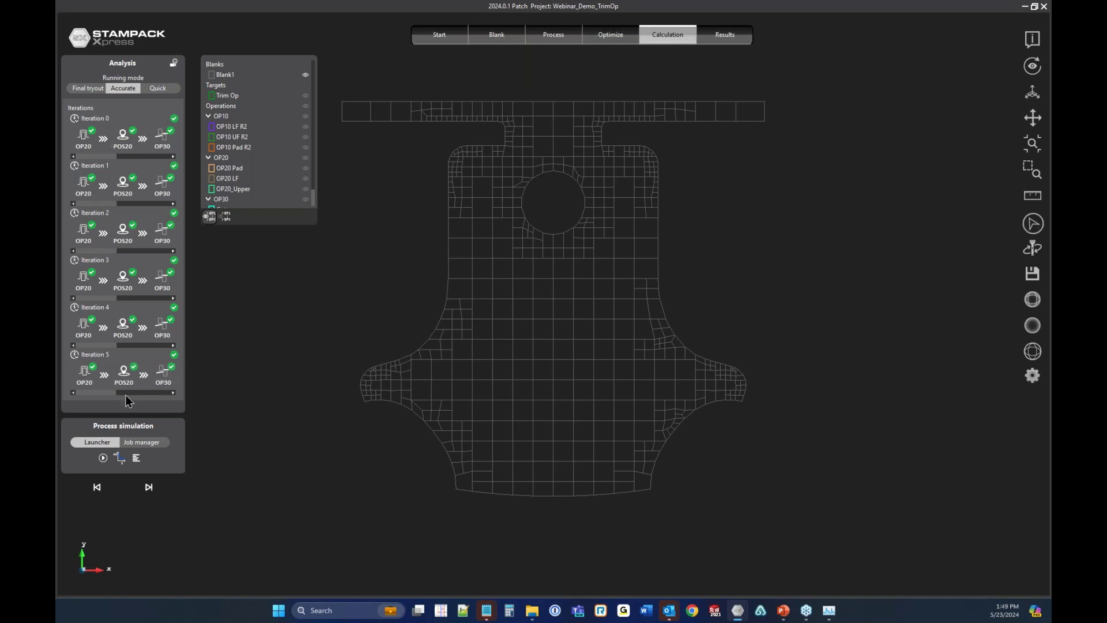
click(724, 35)
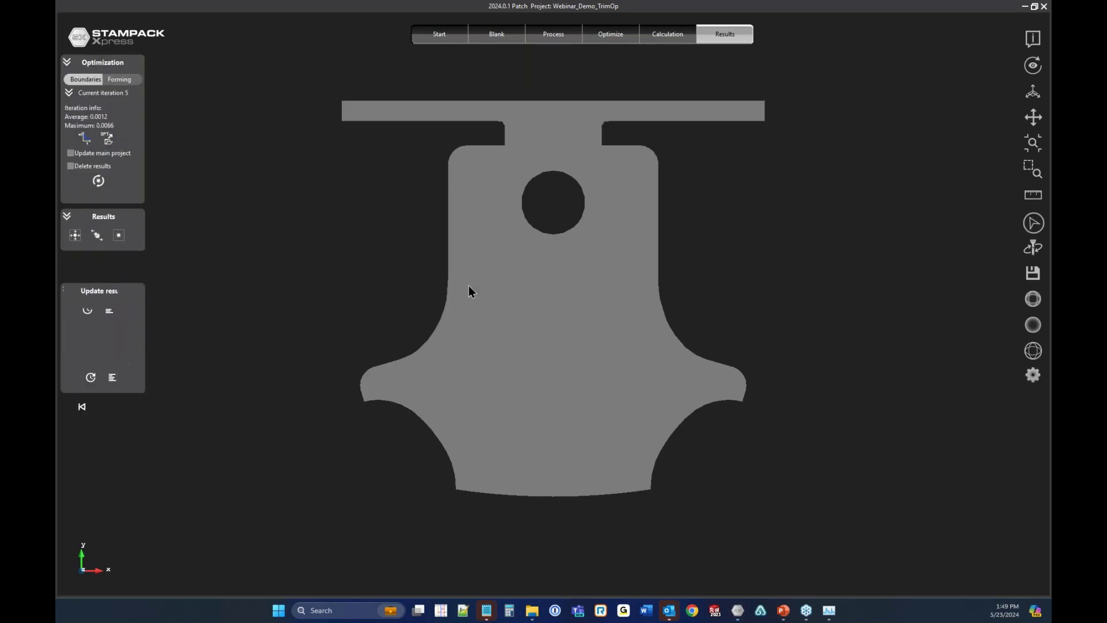
Examine how the iteration 5 boundary compares with the trim target around the part's legs.
scroll(818, 288, up, 5)
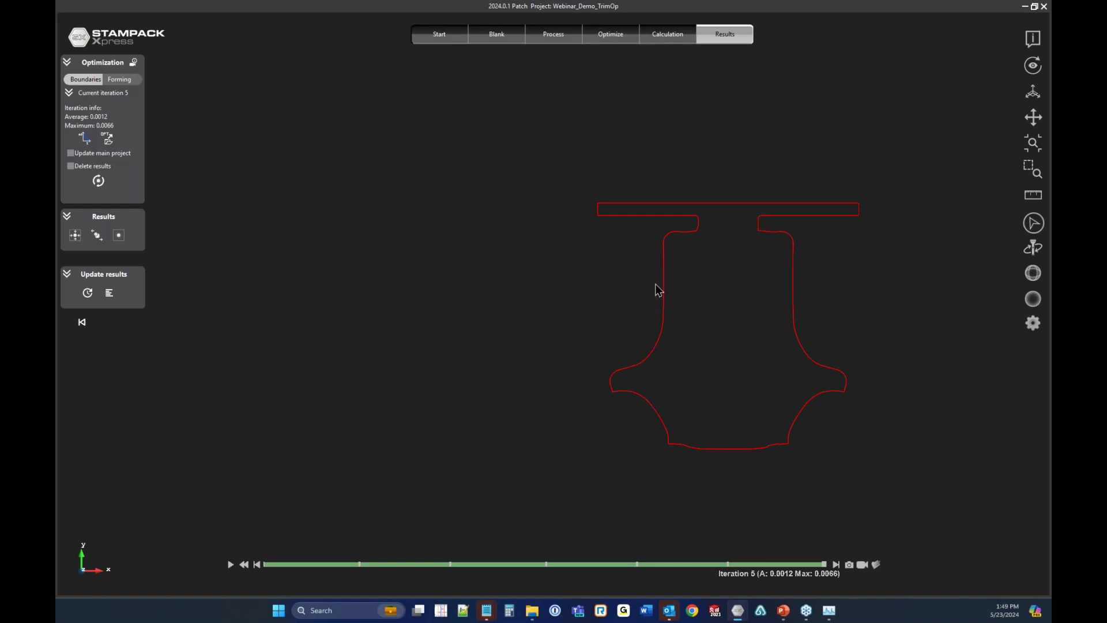
scroll(707, 326, down, 5)
middle_drag(655, 341, 616, 215)
scroll(252, 474, up, 6)
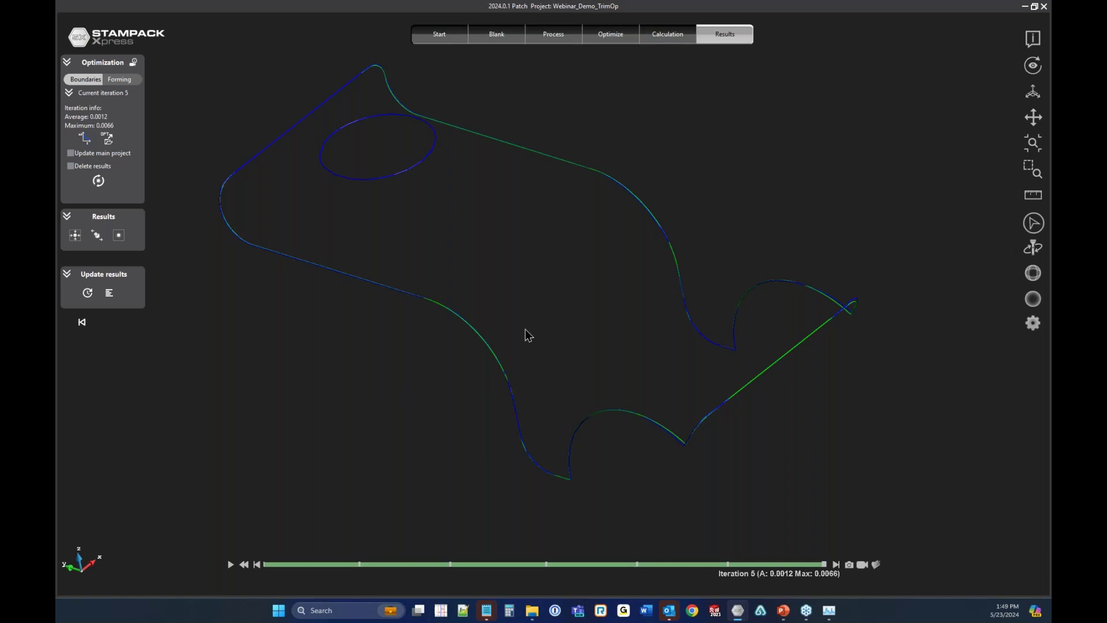
scroll(536, 513, up, 2)
middle_drag(566, 395, 647, 336)
middle_drag(528, 240, 556, 205)
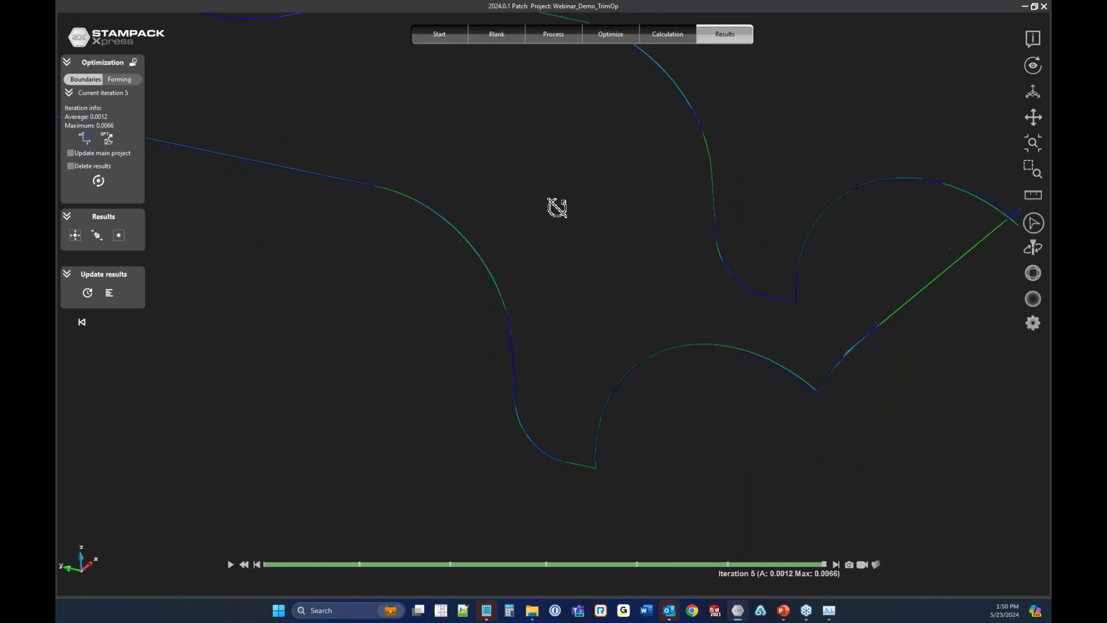
Display optimization iteration 0 and examine the gap between the simulated boundary and the target at the front leg.
click(330, 565)
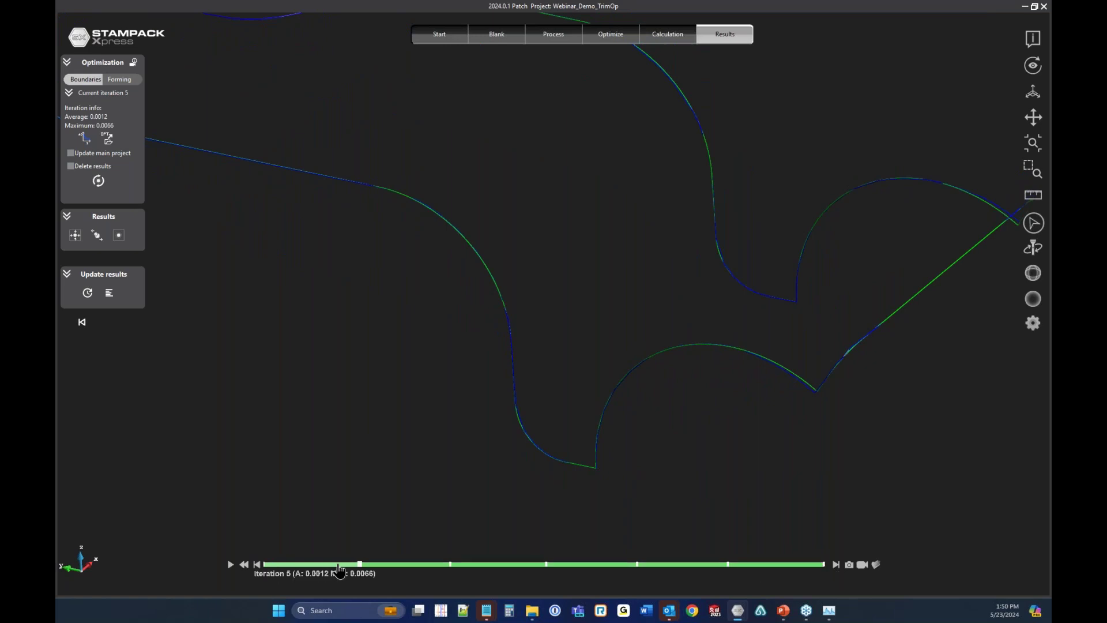
scroll(595, 464, up, 2)
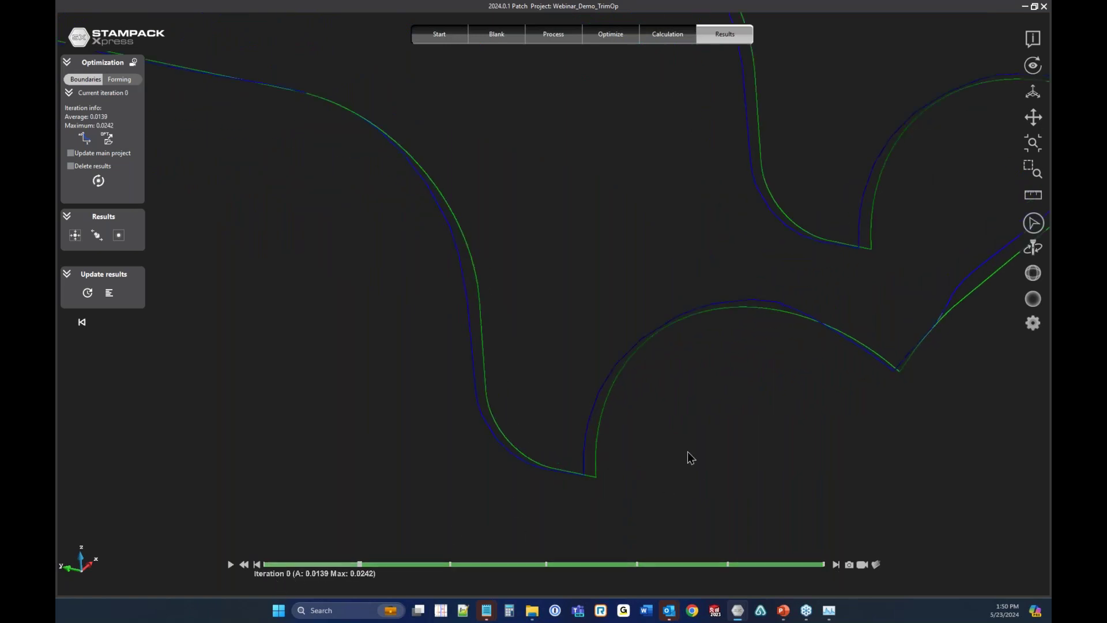
scroll(570, 424, up, 3)
middle_drag(557, 336, 576, 311)
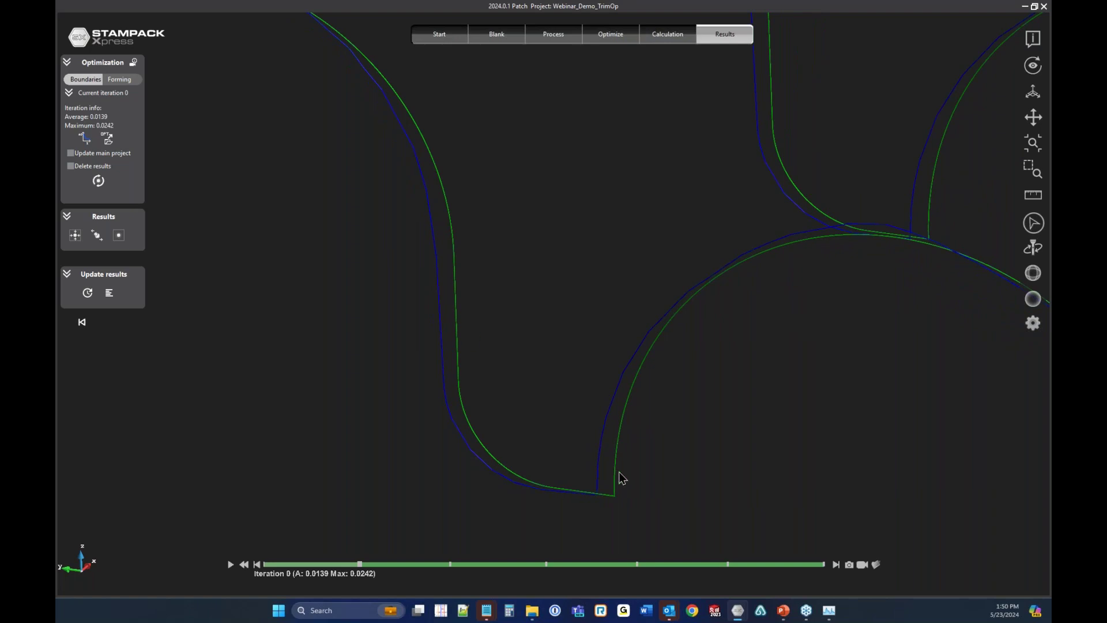
Advance the optimization results to iteration 4 and overwrite the main project with that iteration's data.
drag(365, 571, 547, 562)
drag(574, 560, 728, 568)
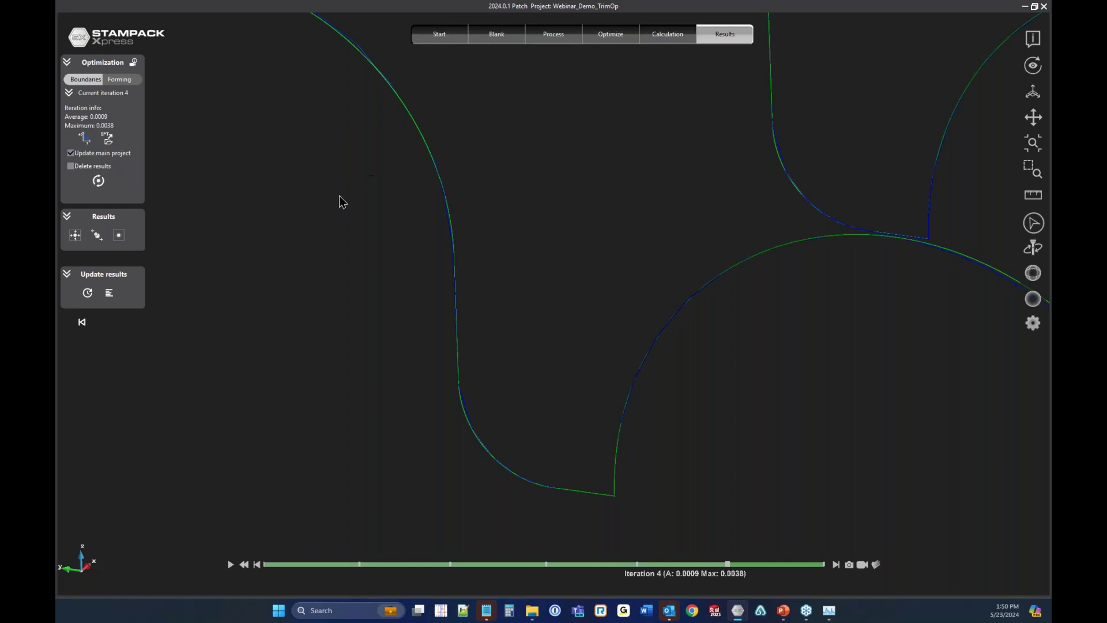
scroll(388, 361, down, 5)
click(98, 181)
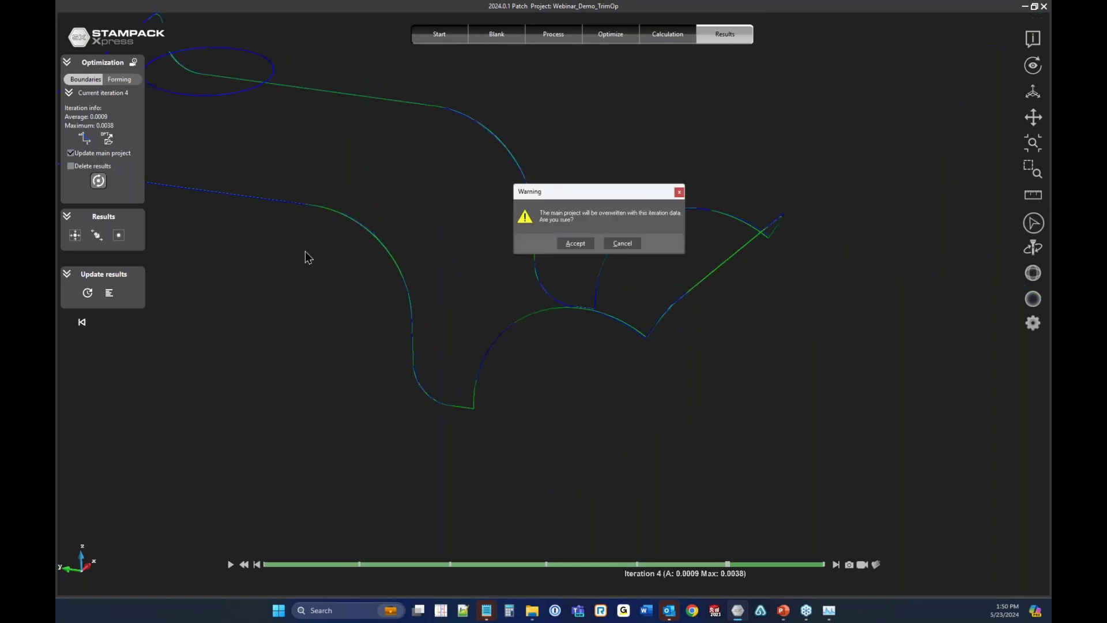
click(578, 244)
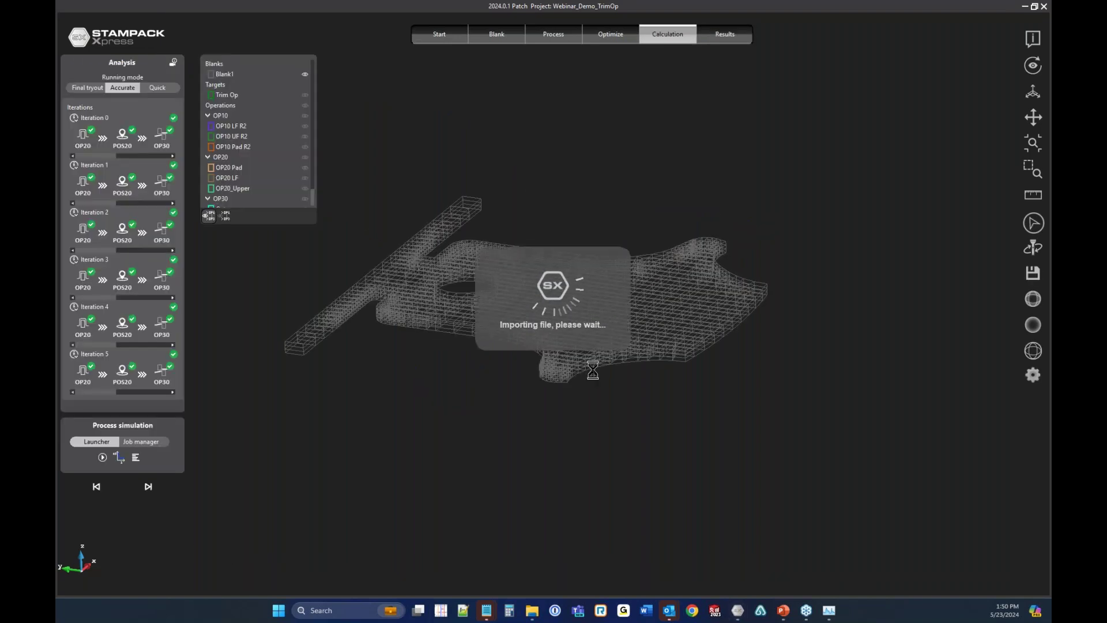
Recreate the optimized blank's mesh with Accurate accuracy in the blank definition.
click(499, 37)
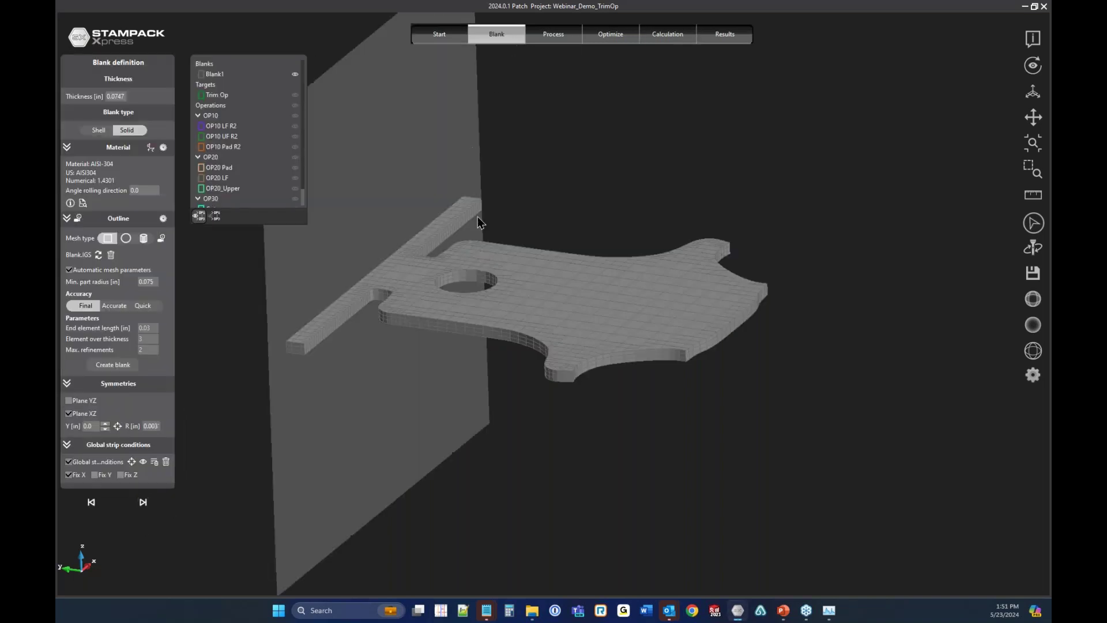
middle_drag(772, 340, 533, 433)
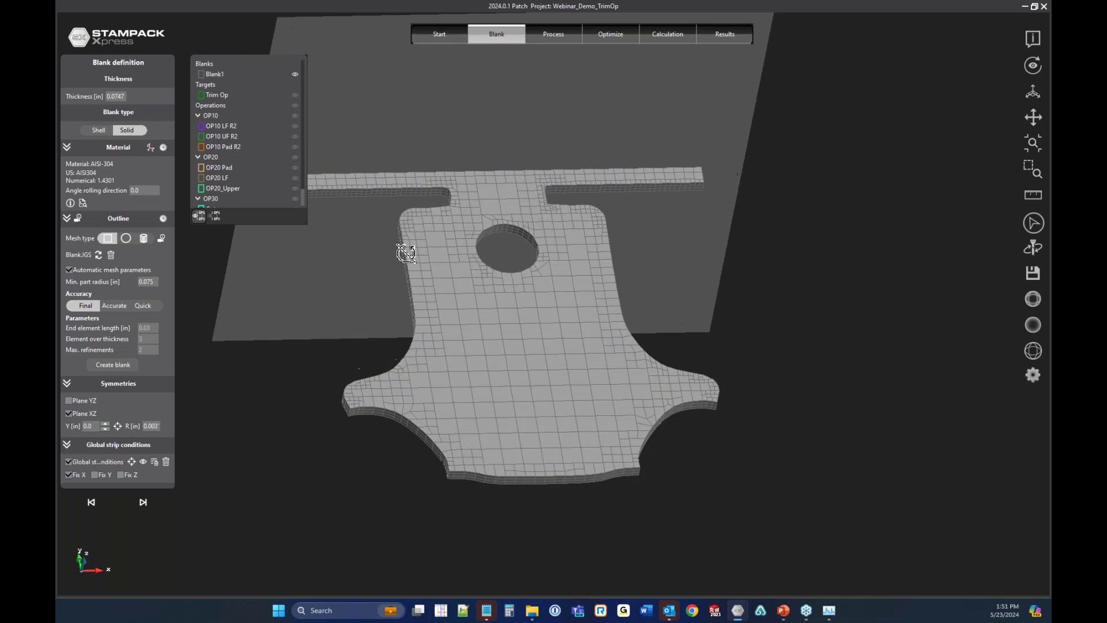
click(114, 305)
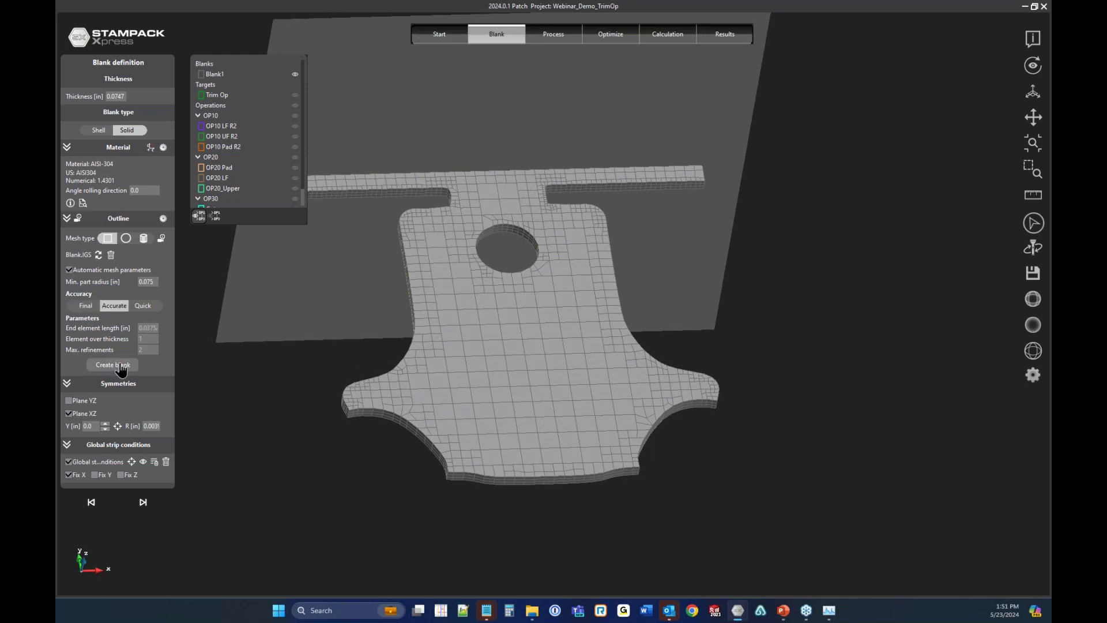
click(118, 367)
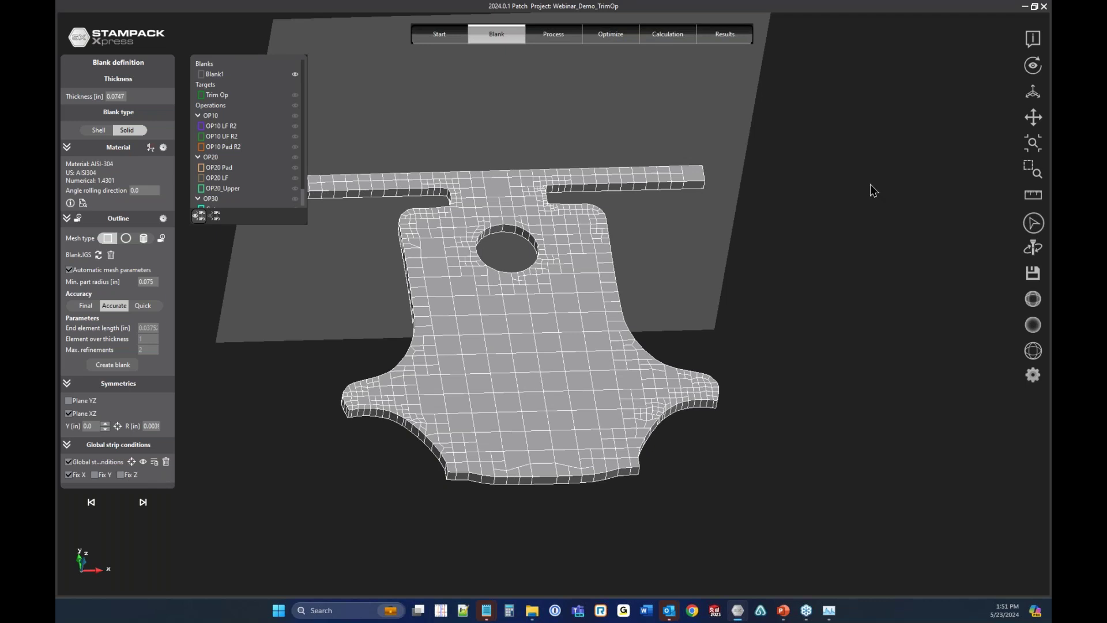
Select the nodes at both ends of the carrier strip for the global strip conditions and display them on the blank.
mouse_move(1032, 92)
click(882, 94)
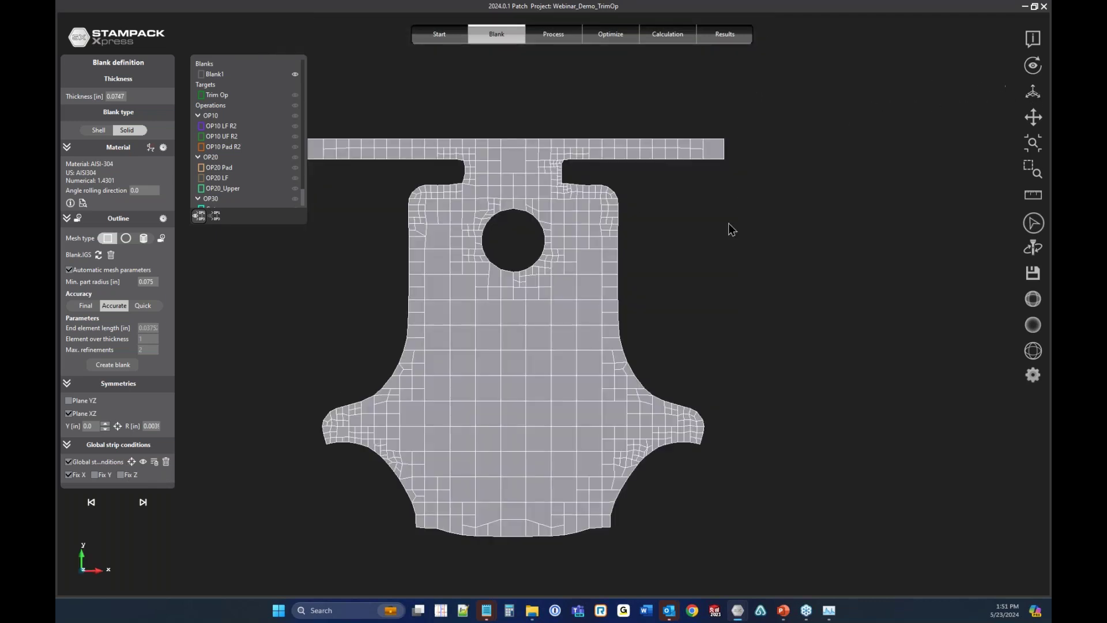
scroll(483, 137, up, 3)
click(131, 464)
mouse_move(358, 162)
mouse_down()
mouse_move(361, 209)
mouse_move(385, 233)
mouse_up()
drag(917, 161, 894, 231)
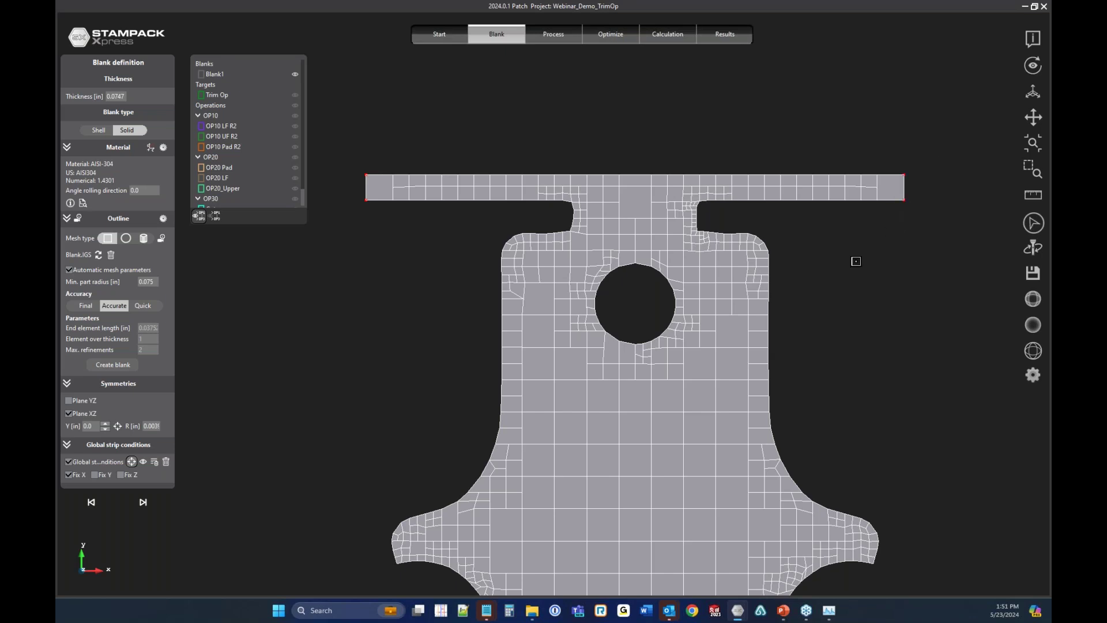
click(143, 462)
middle_drag(578, 488, 536, 208)
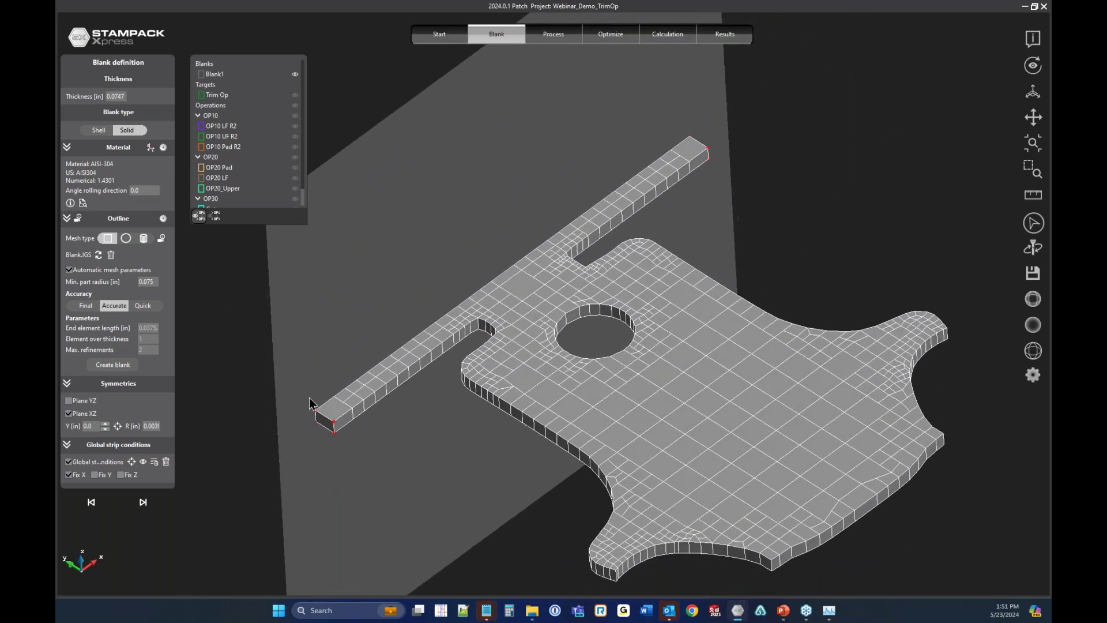
Add a springback operation after OP30 in the process definition.
click(578, 36)
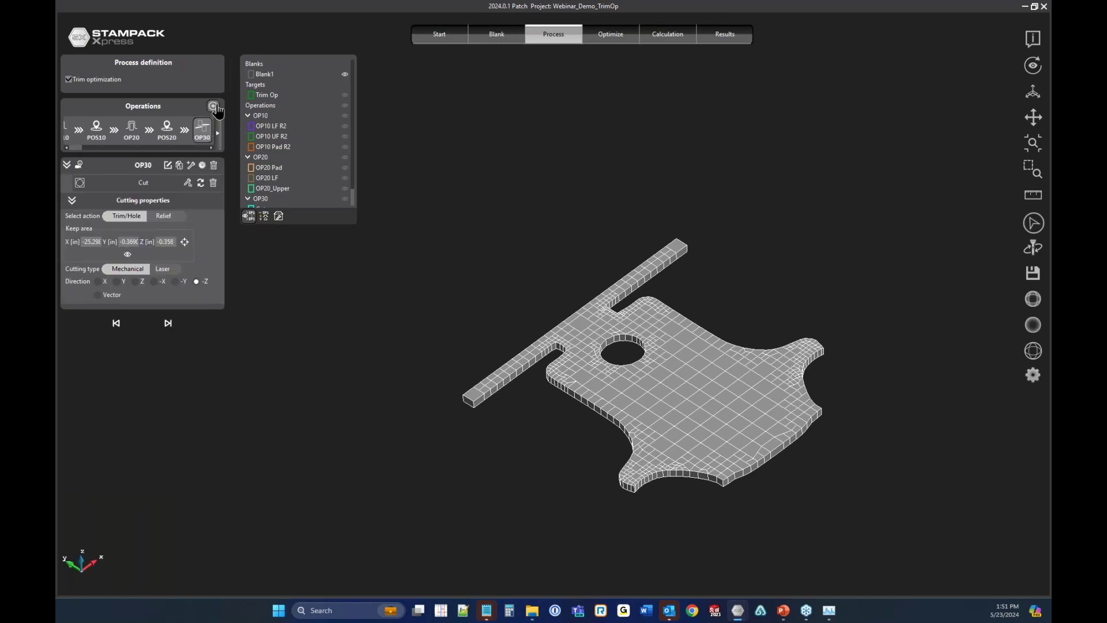
click(214, 106)
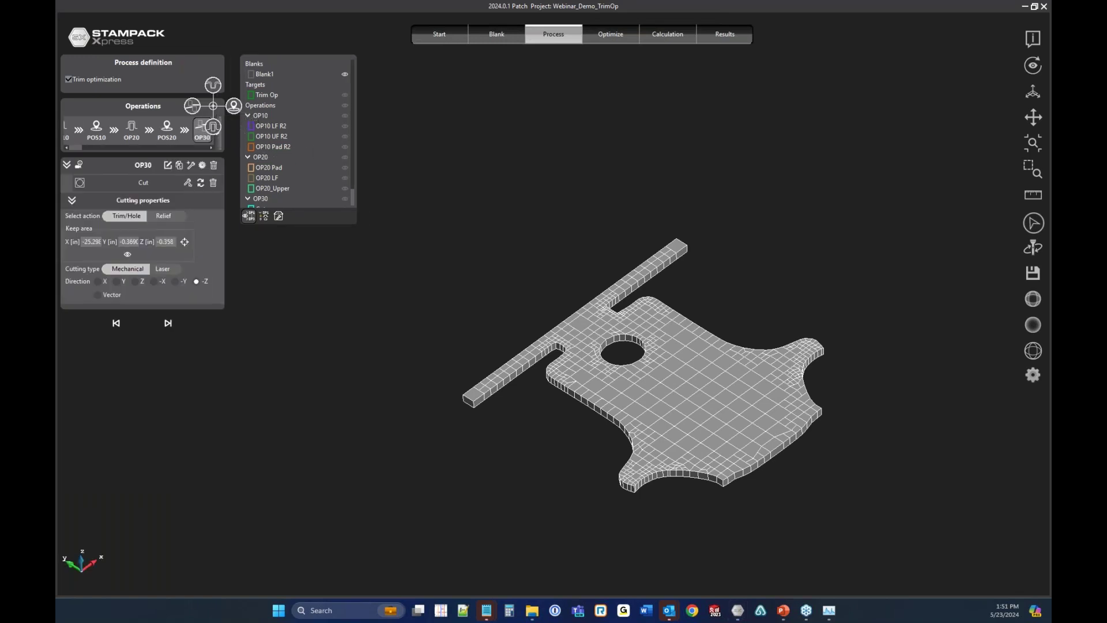
click(213, 86)
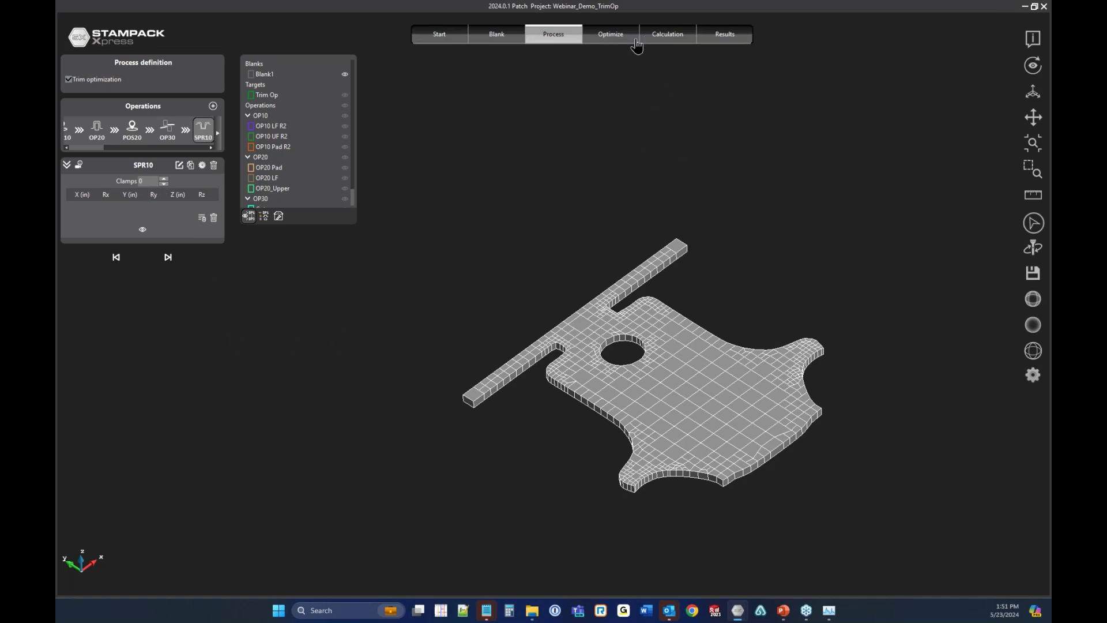
Disable trim optimization in the process definition and proceed to the calculation setup.
click(653, 38)
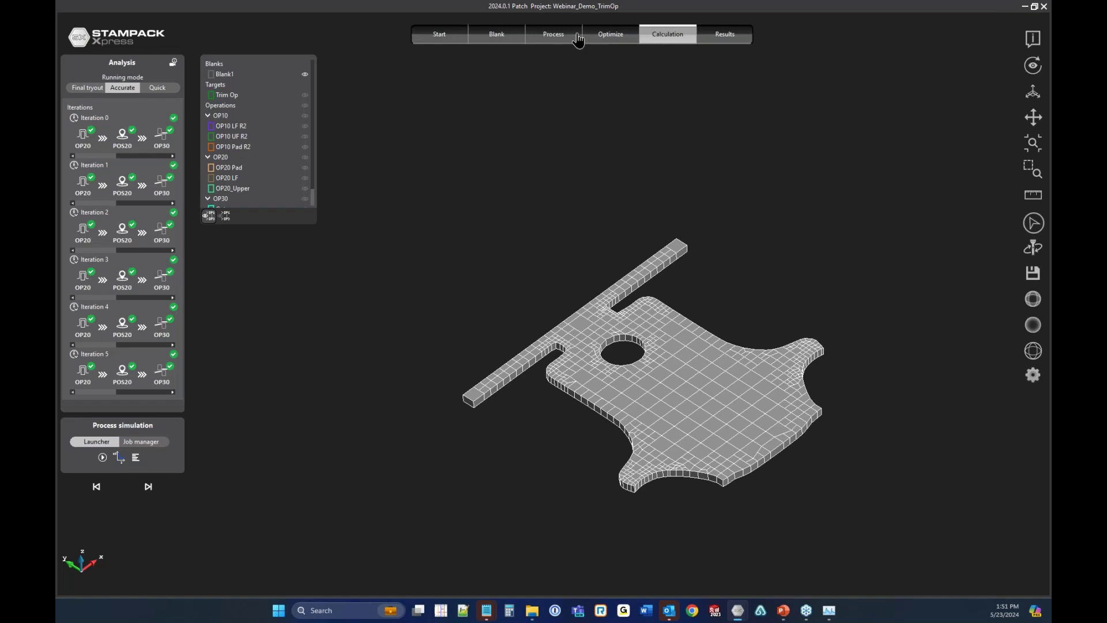
click(561, 38)
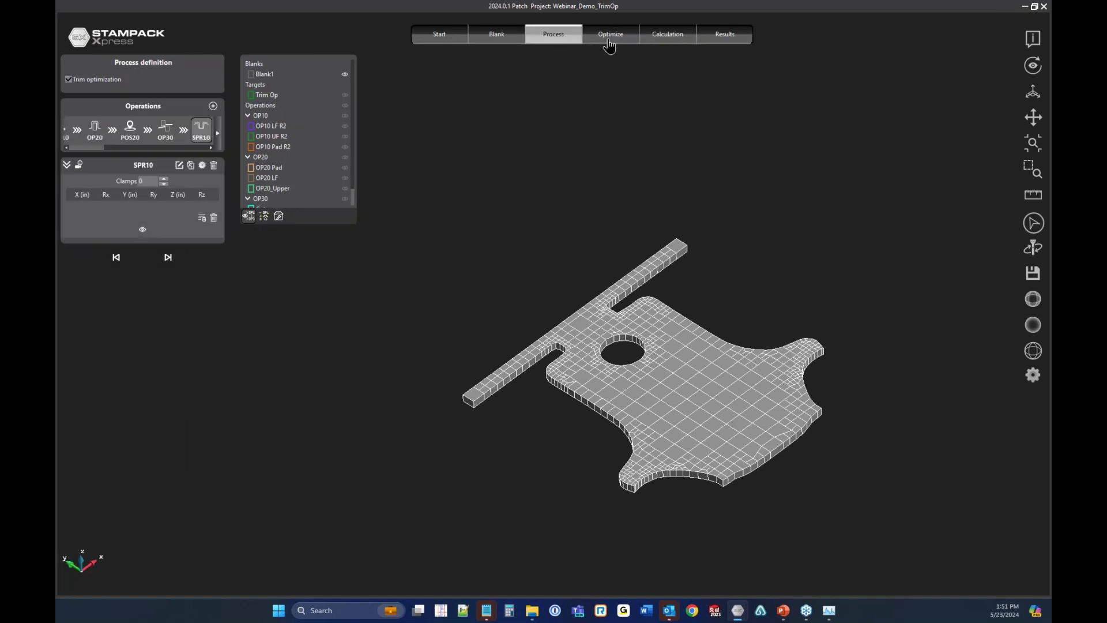
click(84, 82)
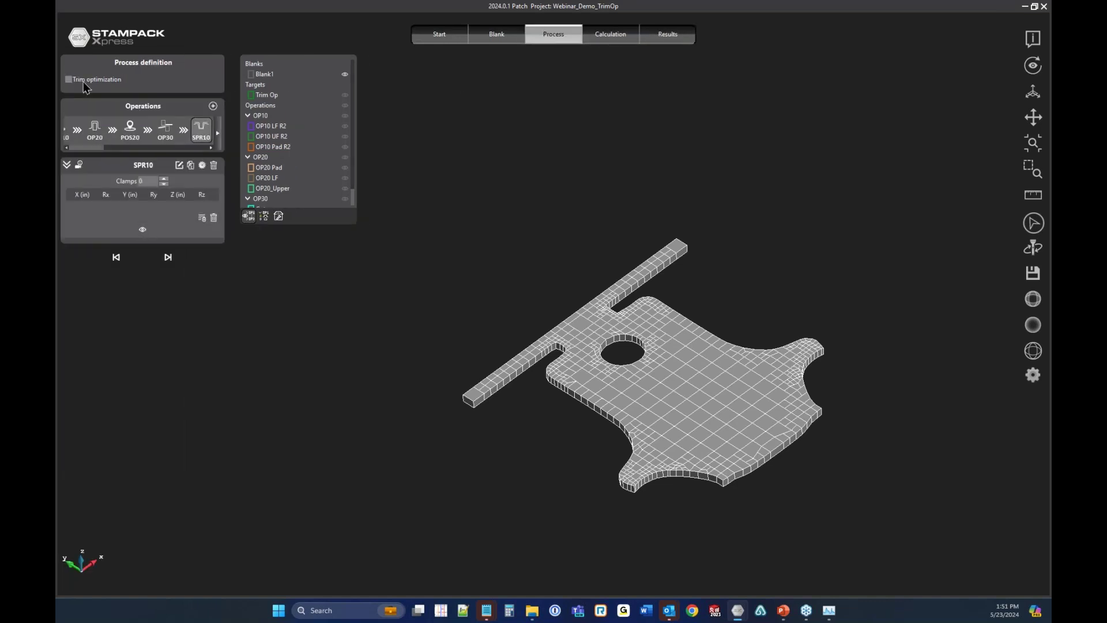
click(609, 37)
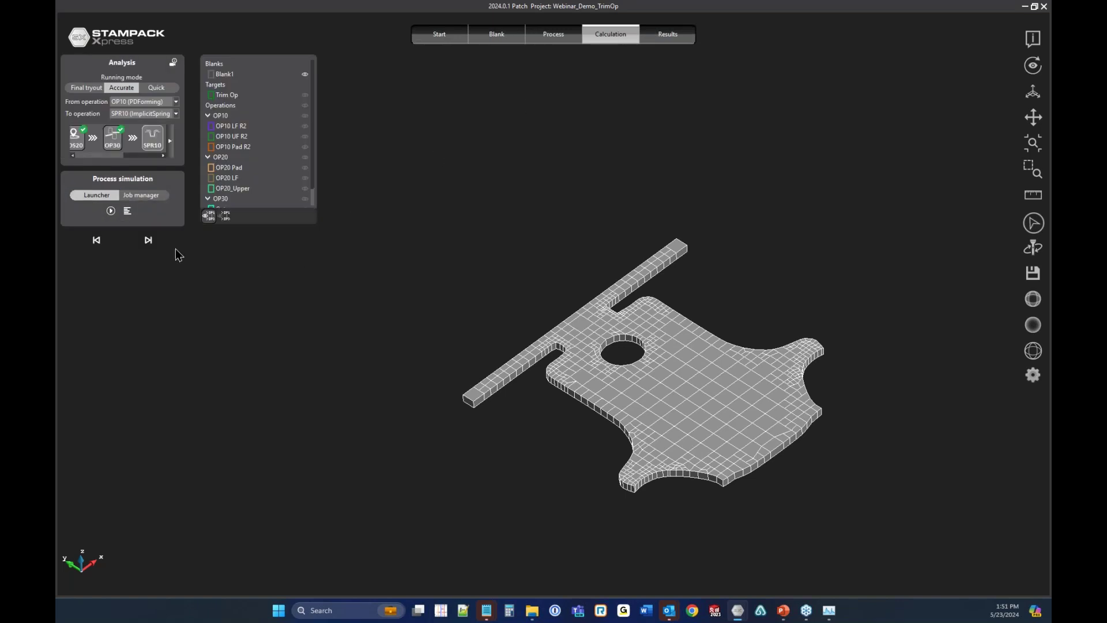
Launch the process simulation in Accurate mode from OP10 through the SPR10 springback operation.
click(150, 104)
click(144, 154)
click(111, 211)
click(569, 247)
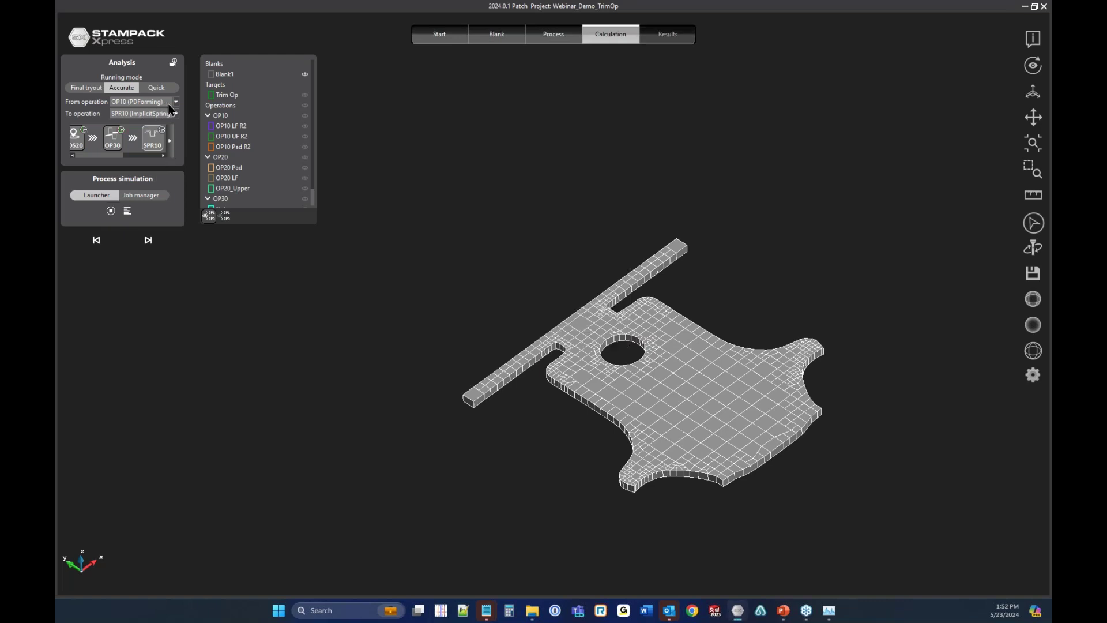
click(172, 102)
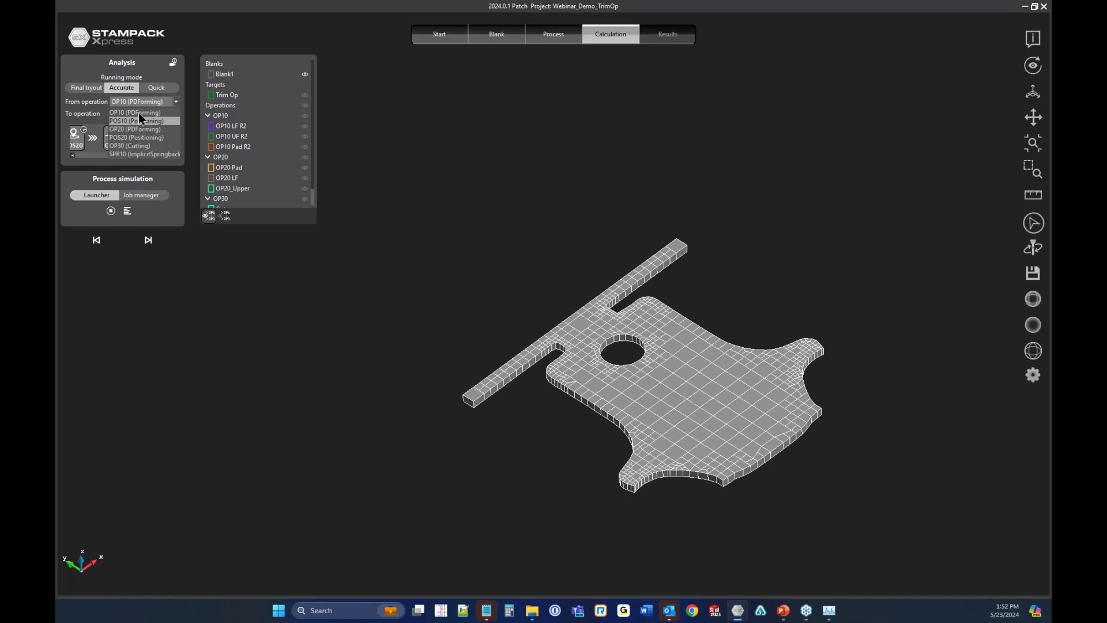
click(284, 348)
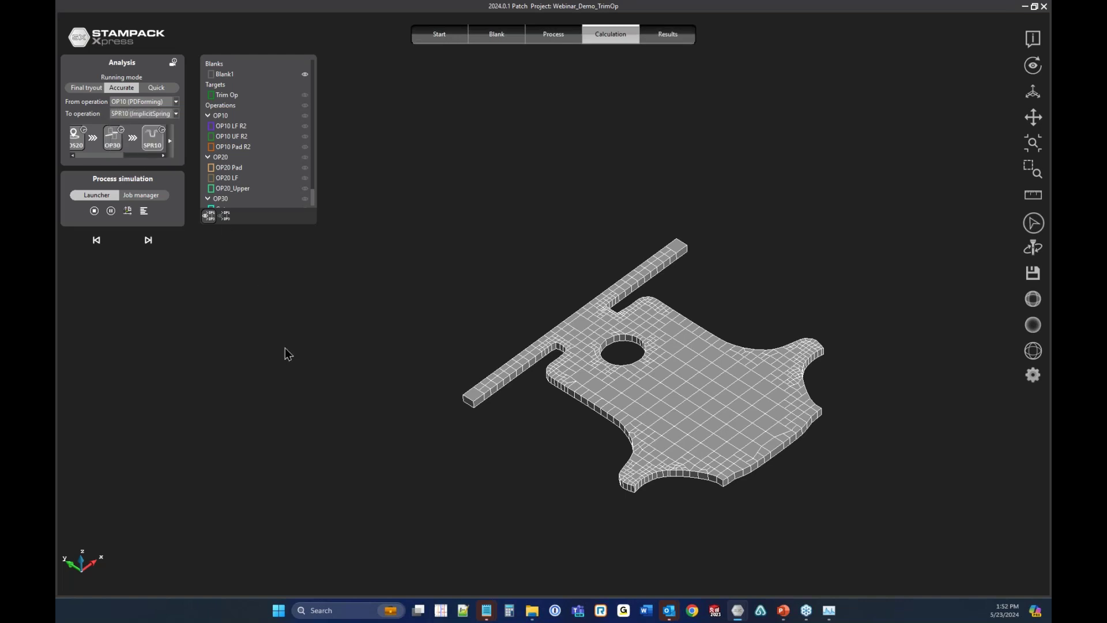
Check the calculation progress of the operations from OP10 through SPR10 while the simulation runs.
click(171, 148)
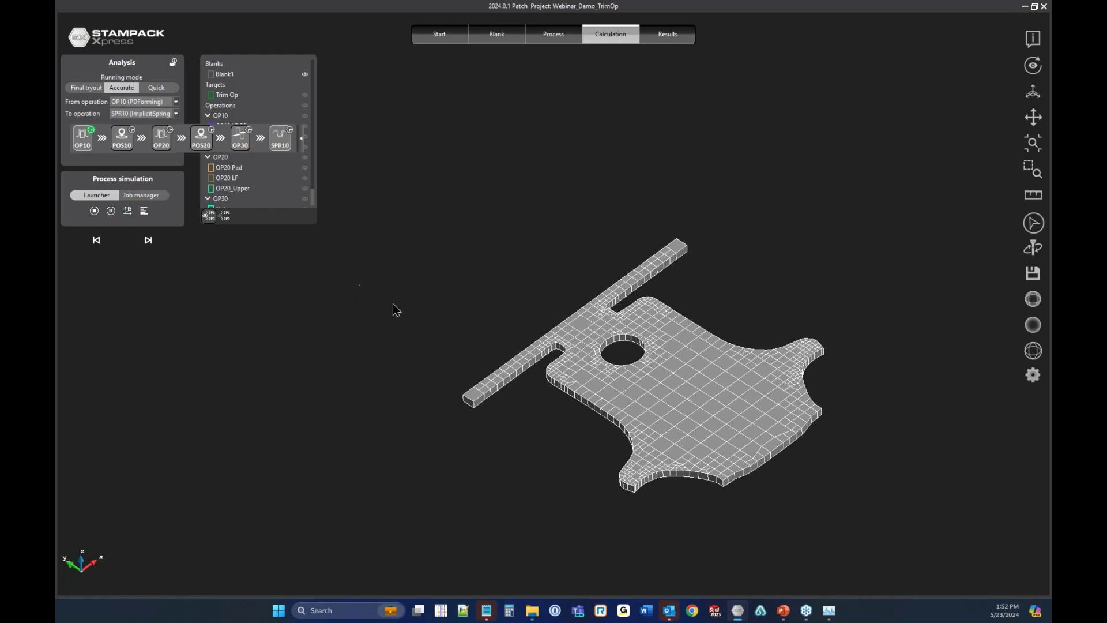
click(443, 280)
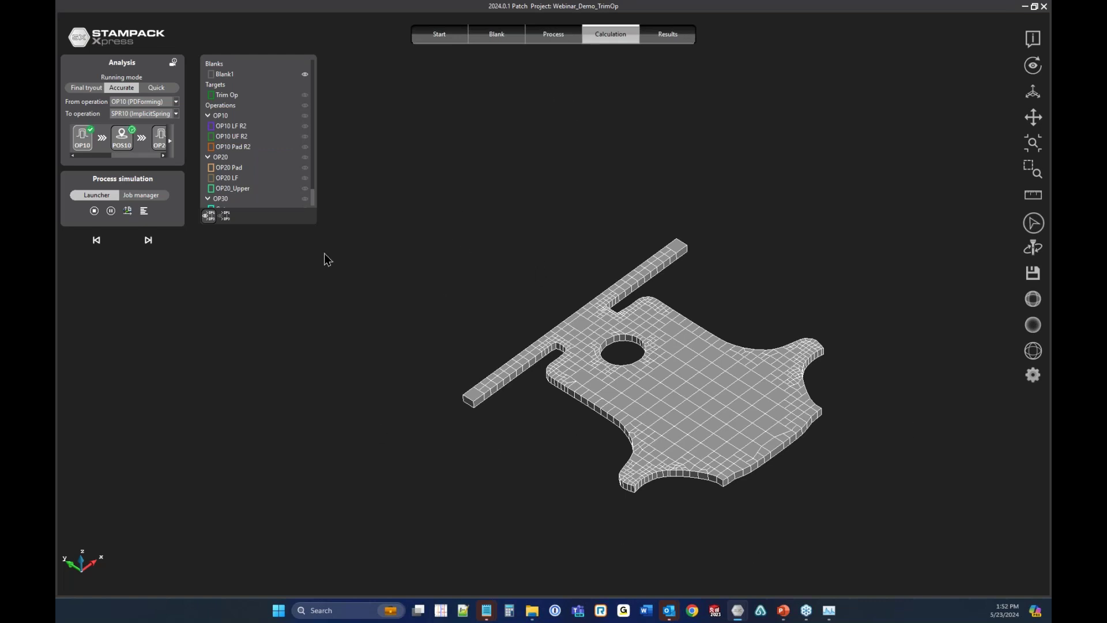
click(550, 36)
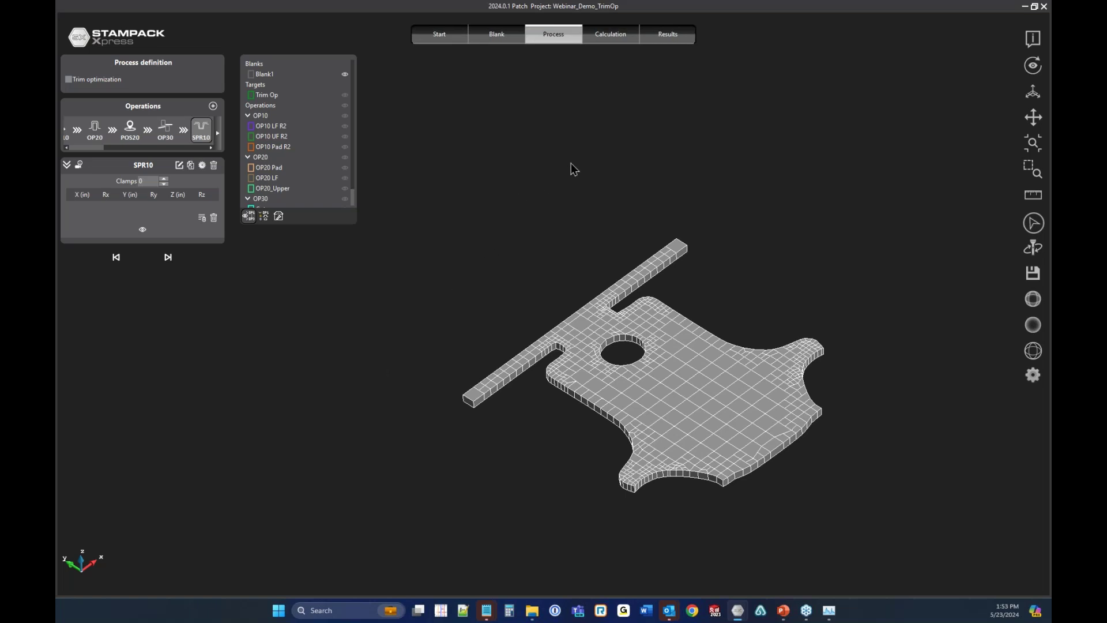
click(615, 38)
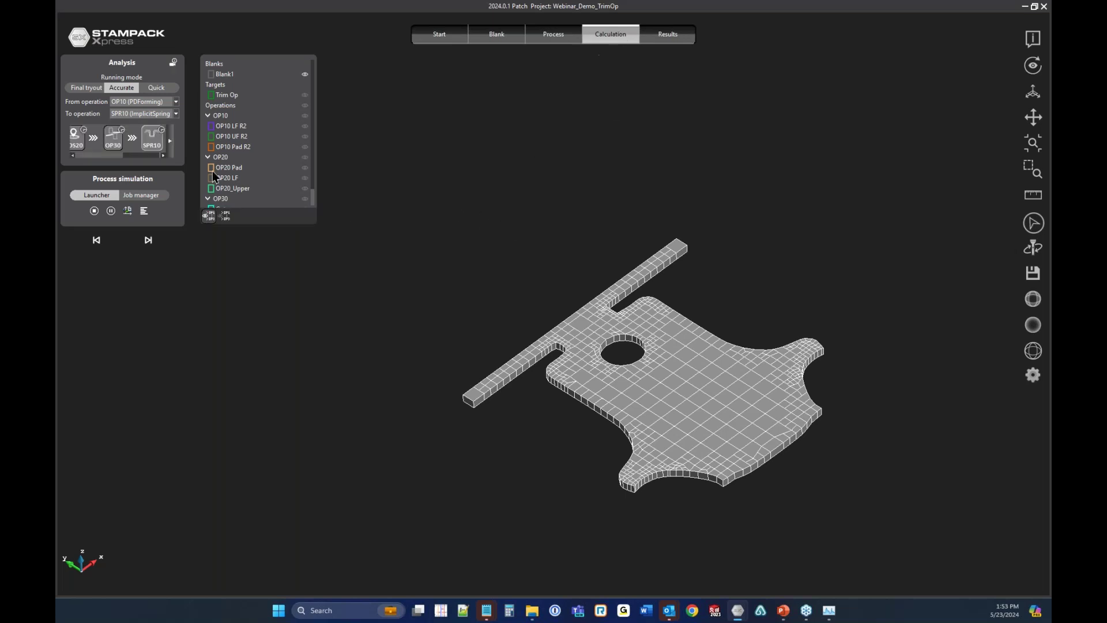
mouse_move(171, 152)
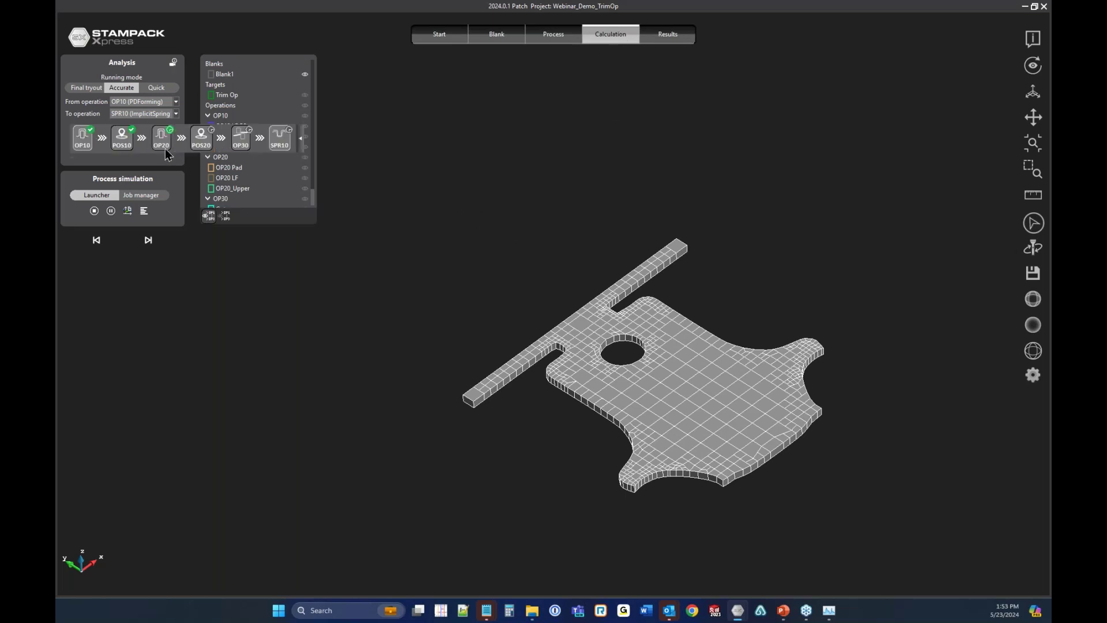
Load the results of the SPR10 springback operation and dismiss the simulation-finished message.
click(669, 35)
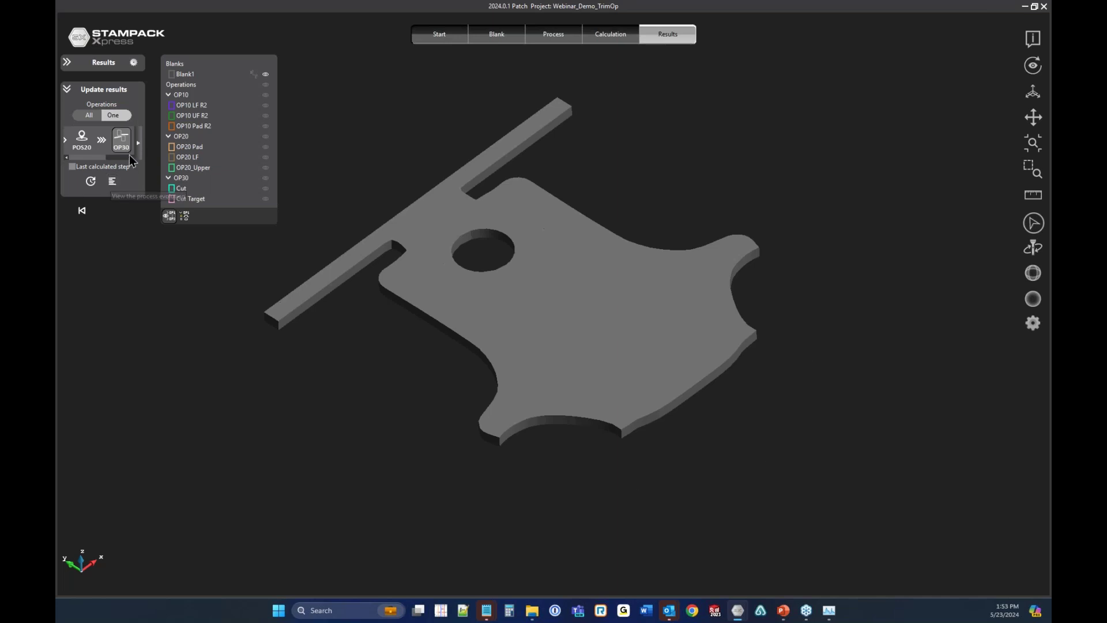
scroll(88, 146, down, 1)
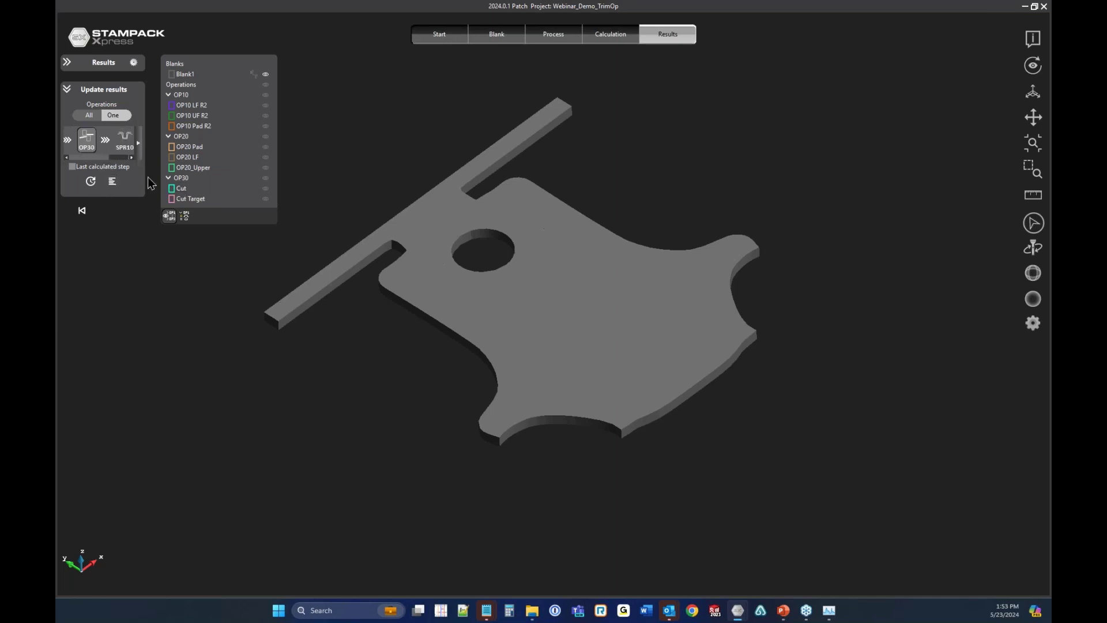
click(125, 144)
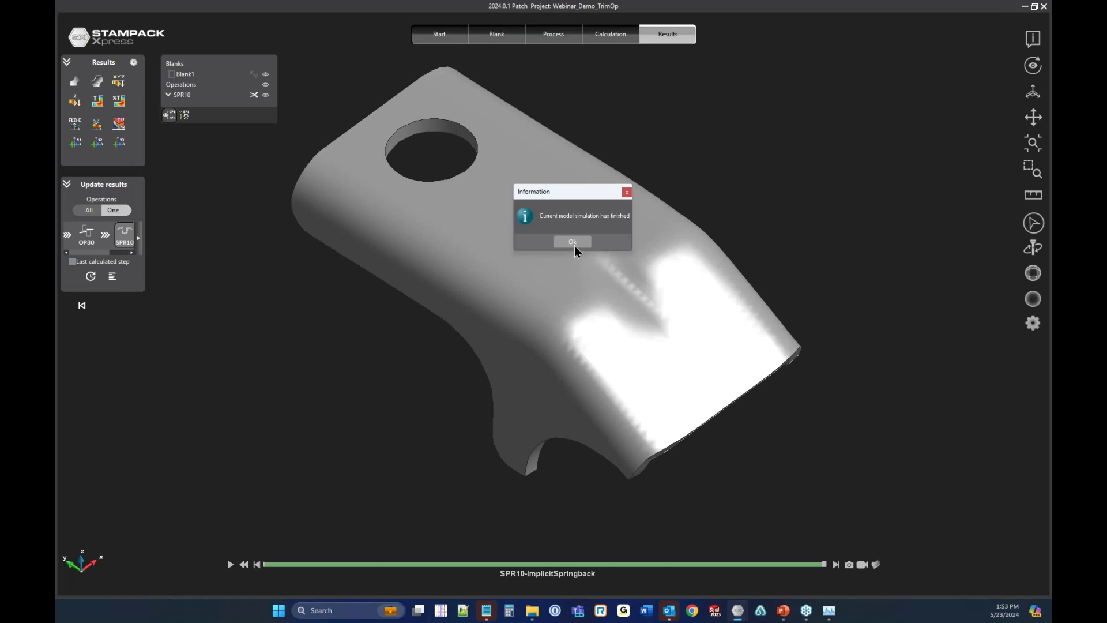
click(571, 242)
Review the SPR10 springback result of the part in the XZ view from the start of its animation.
middle_drag(606, 496, 694, 194)
mouse_move(1032, 93)
click(911, 95)
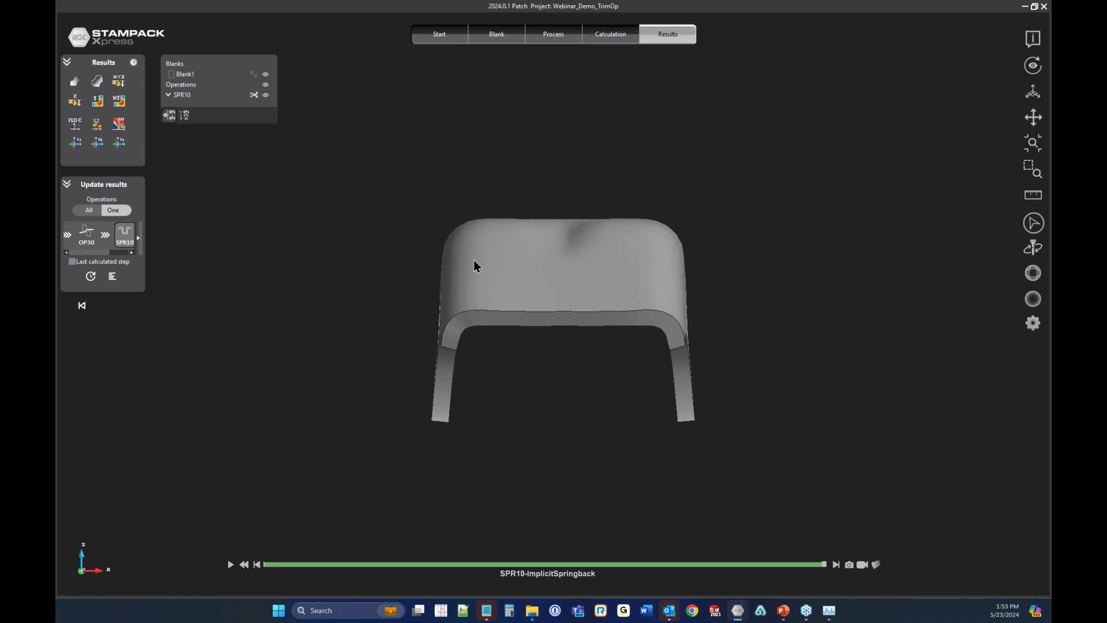
click(276, 565)
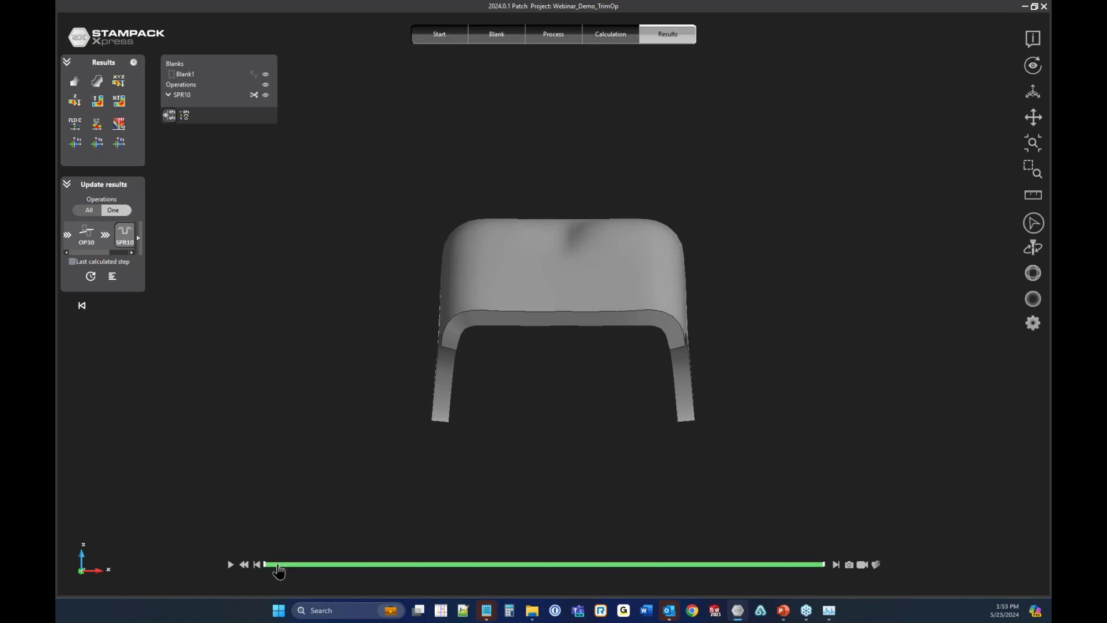
scroll(550, 333, up, 1)
scroll(552, 339, up, 2)
key(space)
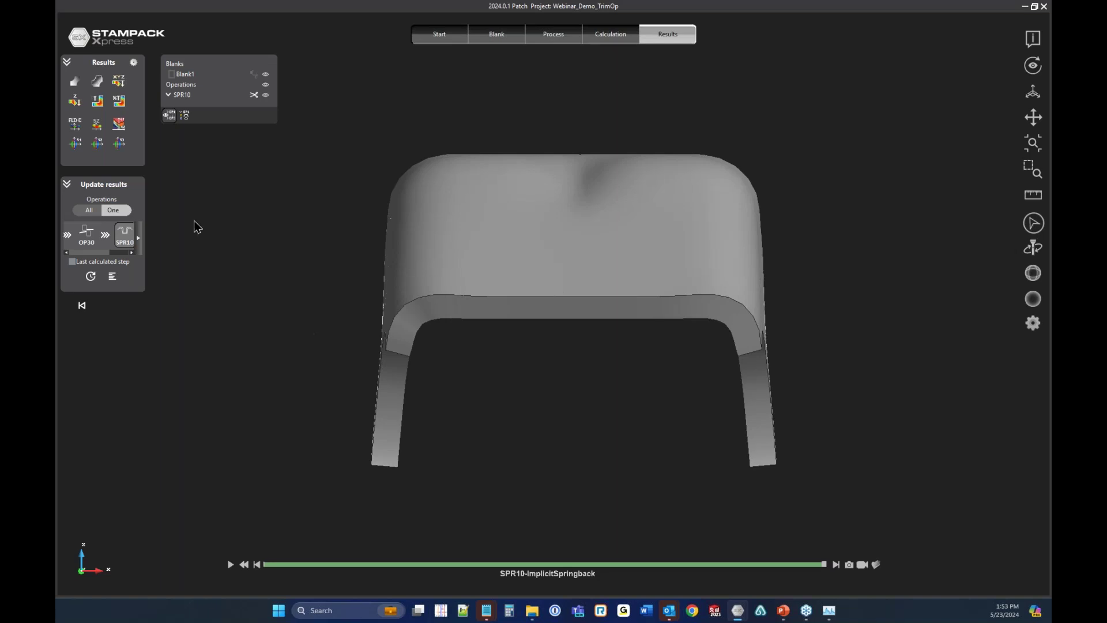
Overlay the final shape with the initial geometry and inspect the springback at the end of one leg.
click(96, 82)
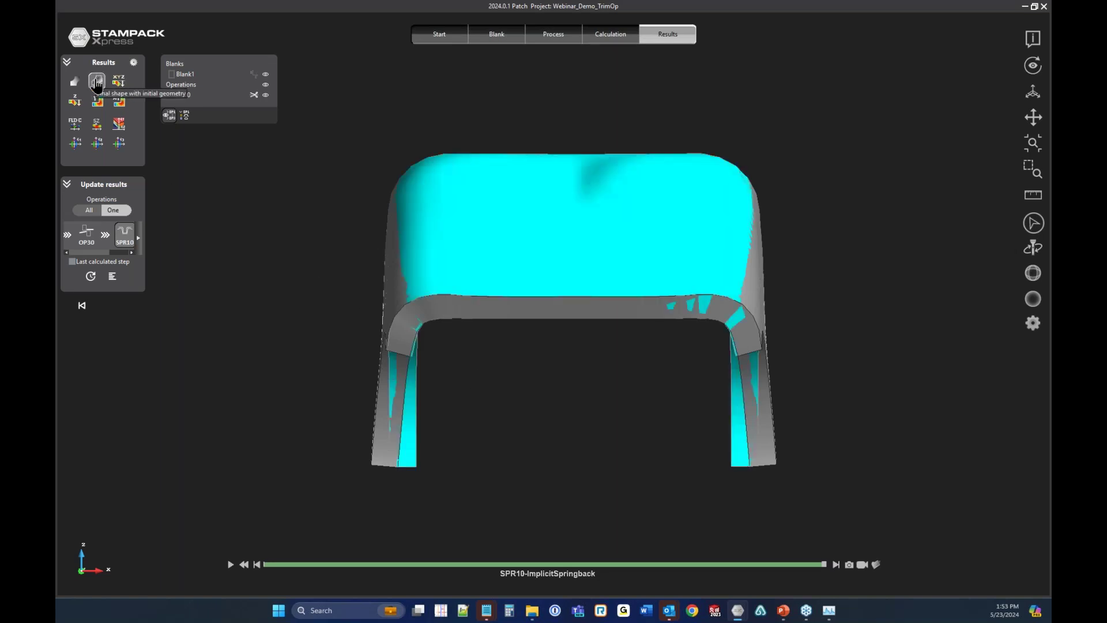
scroll(397, 471, up, 2)
scroll(396, 468, up, 3)
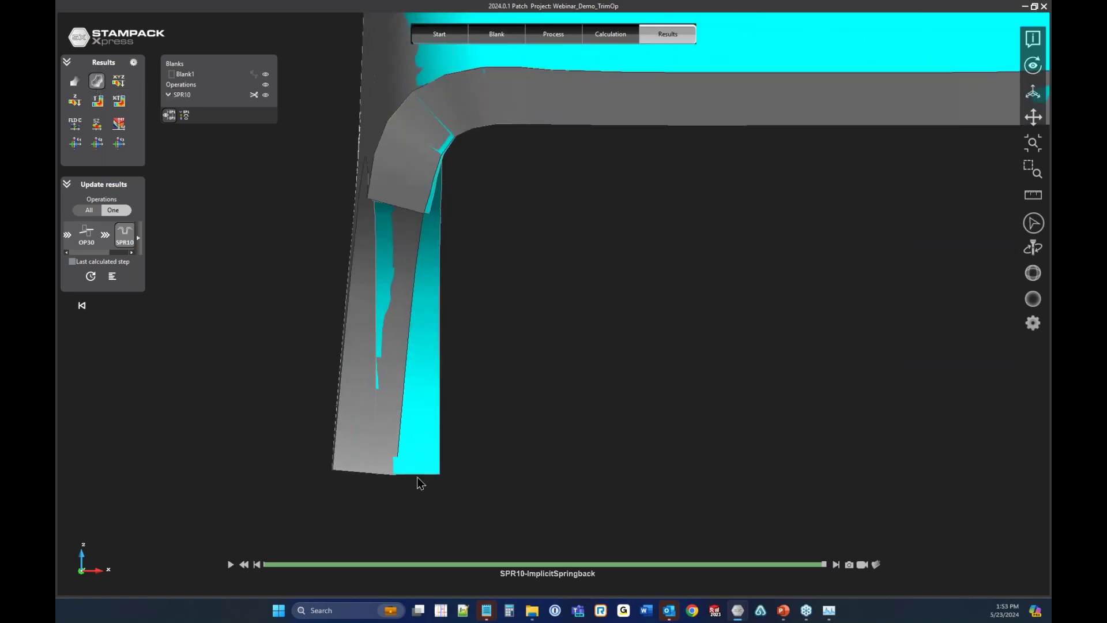
scroll(485, 173, down, 1)
scroll(434, 424, up, 2)
scroll(383, 425, up, 1)
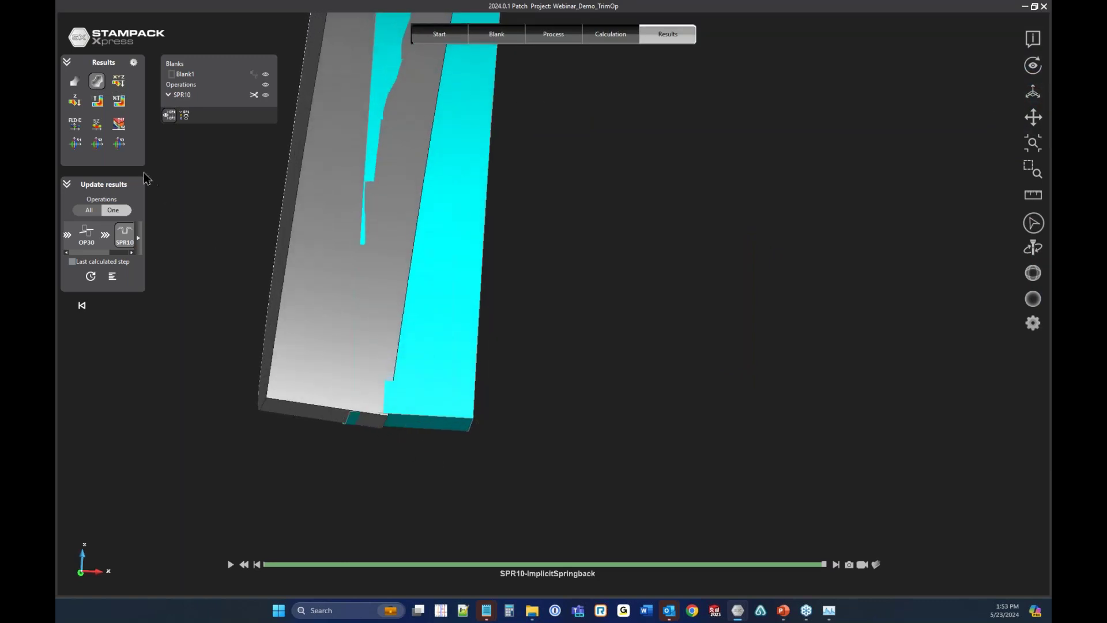
Show the advanced results and examine the springback overlay on the whole part from an angled view.
click(135, 64)
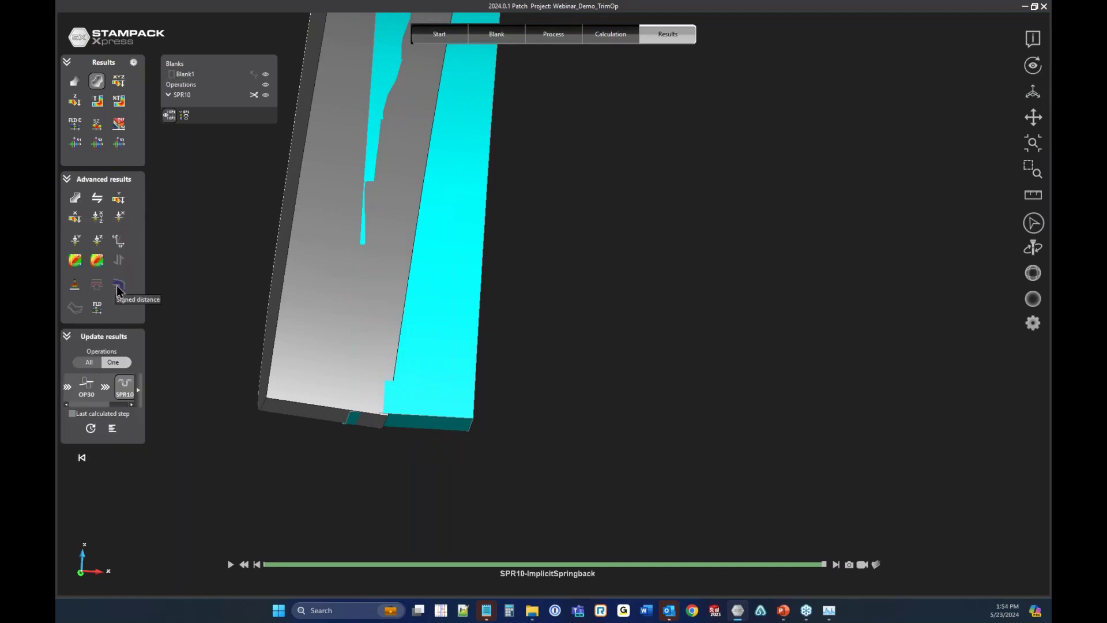
scroll(639, 303, down, 4)
right_click(516, 295)
click(421, 283)
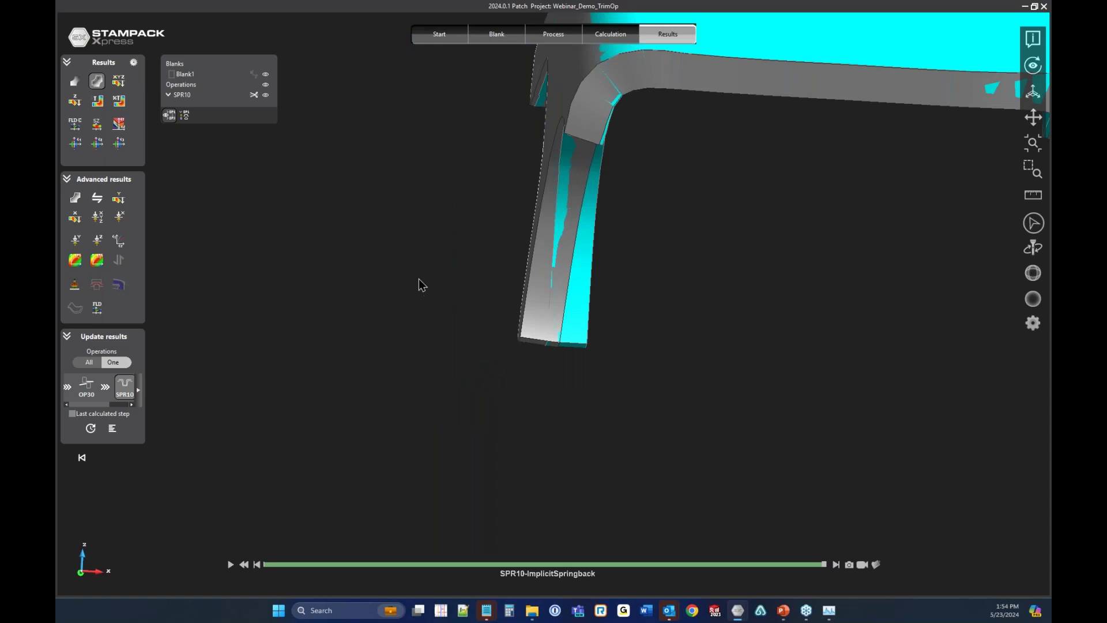
scroll(413, 271, down, 4)
middle_drag(525, 239, 570, 246)
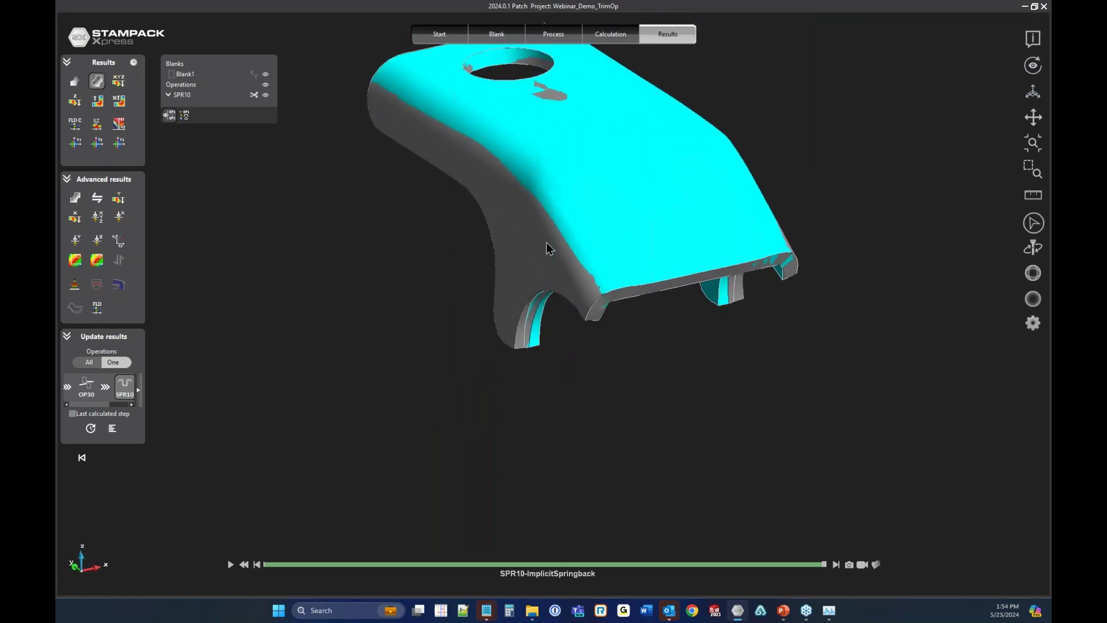
scroll(535, 231, up, 2)
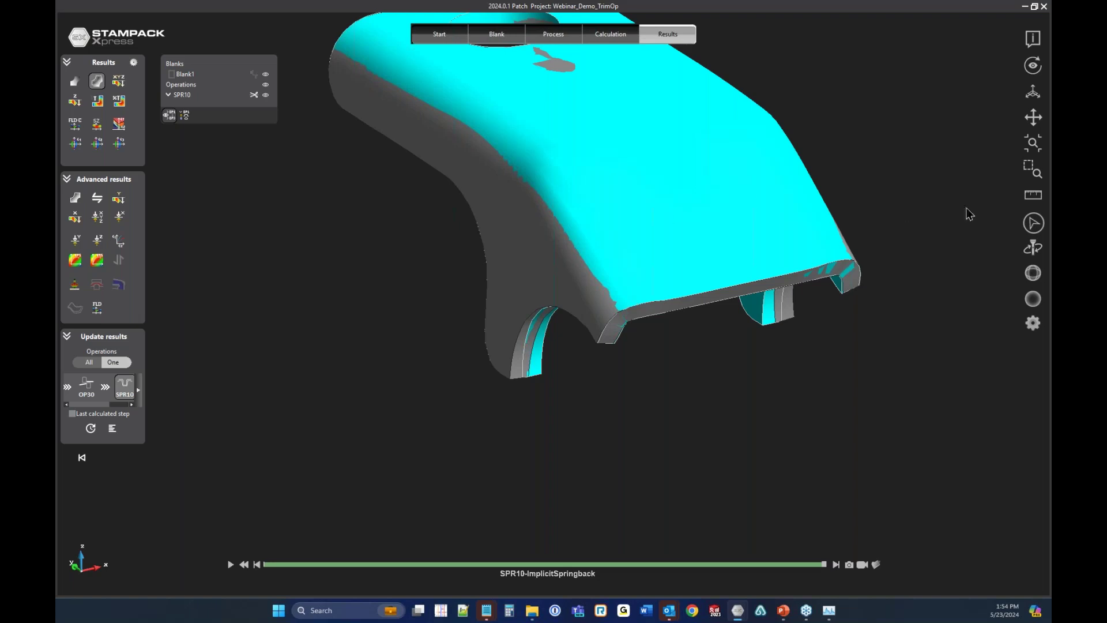
click(1032, 197)
key(Escape)
scroll(885, 352, down, 3)
scroll(636, 85, up, 2)
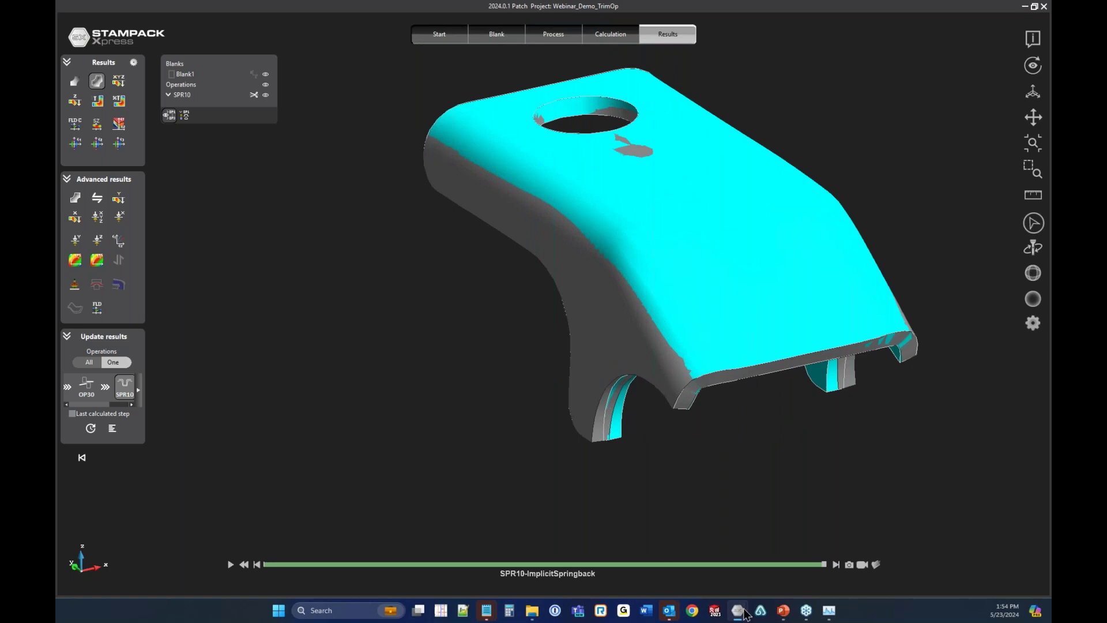
Switch to the Webinar_Demo_Spring project and examine the OP40 rocker, axis and slope tools from the front and at an angle.
mouse_move(744, 614)
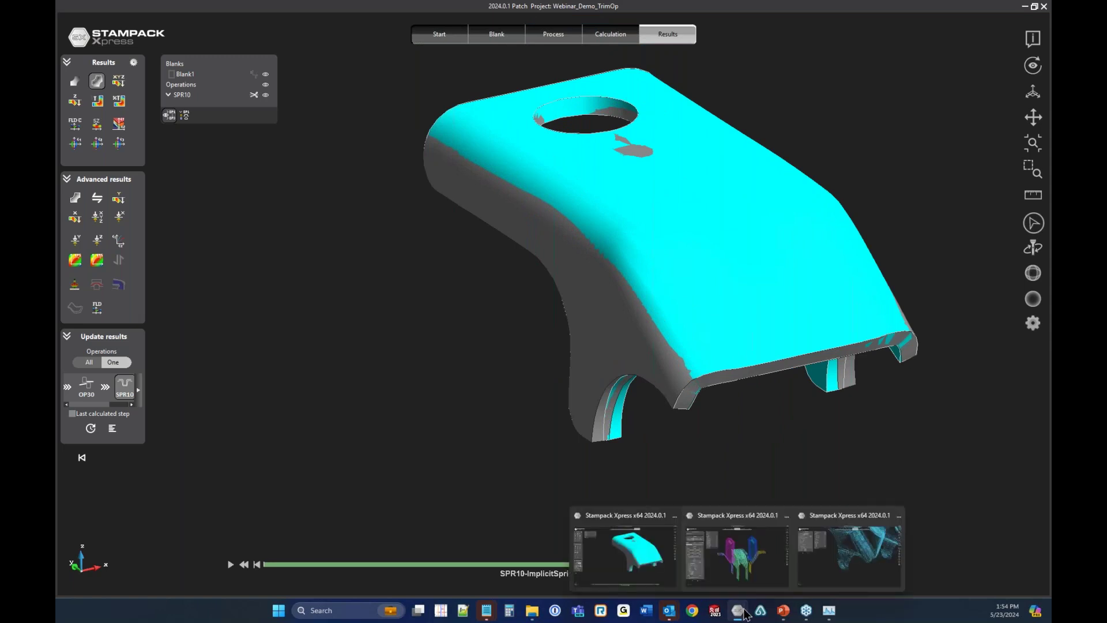
click(721, 554)
scroll(507, 199, up, 2)
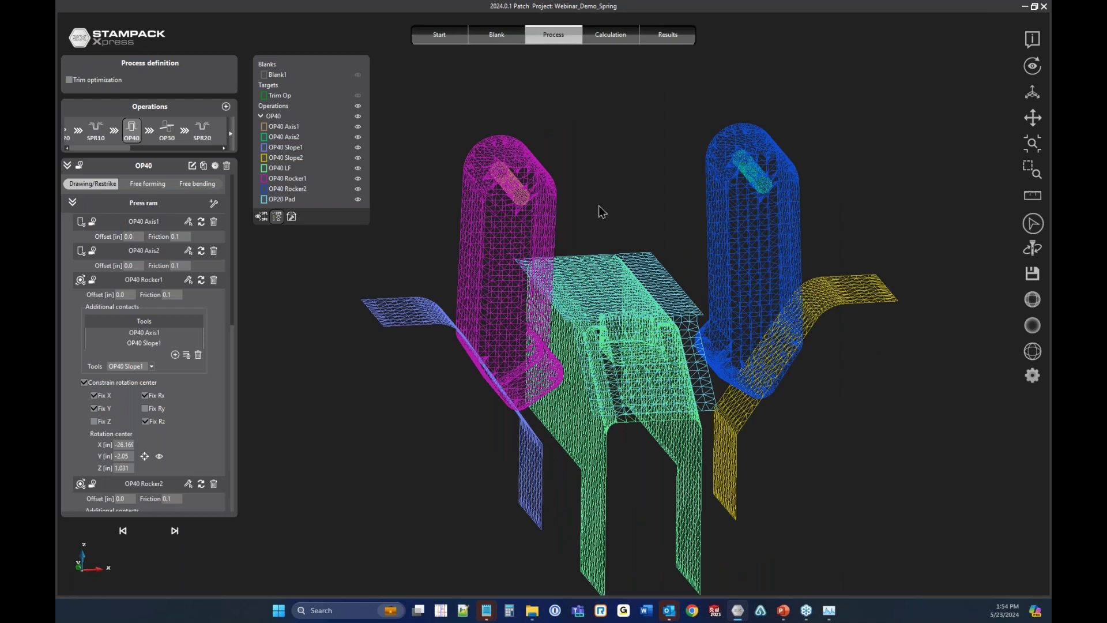
middle_drag(660, 465, 671, 238)
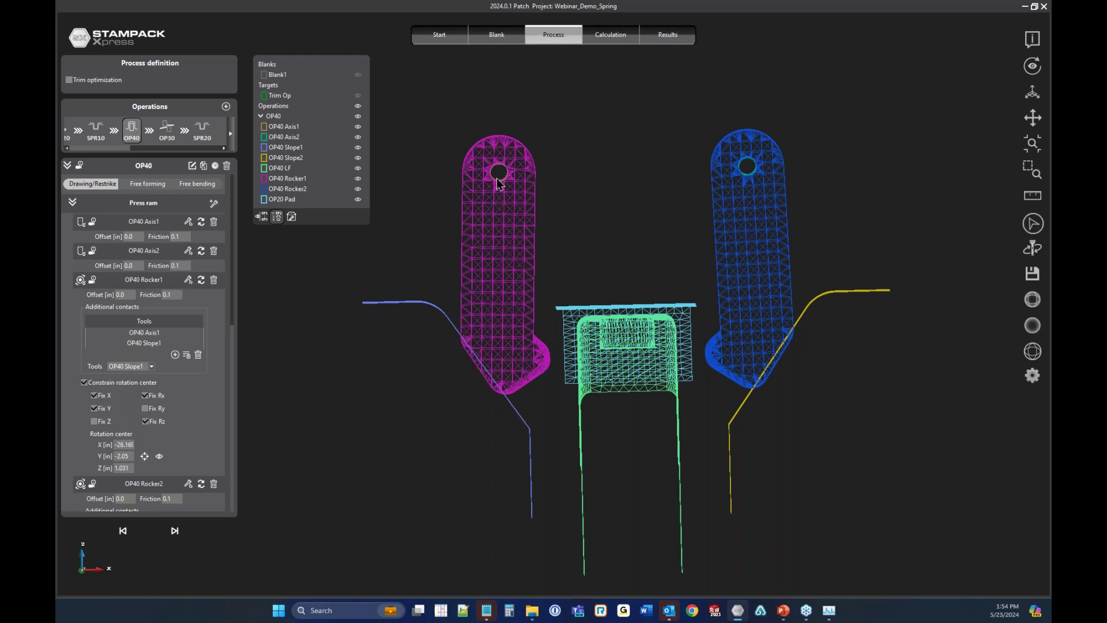
middle_drag(574, 231, 590, 261)
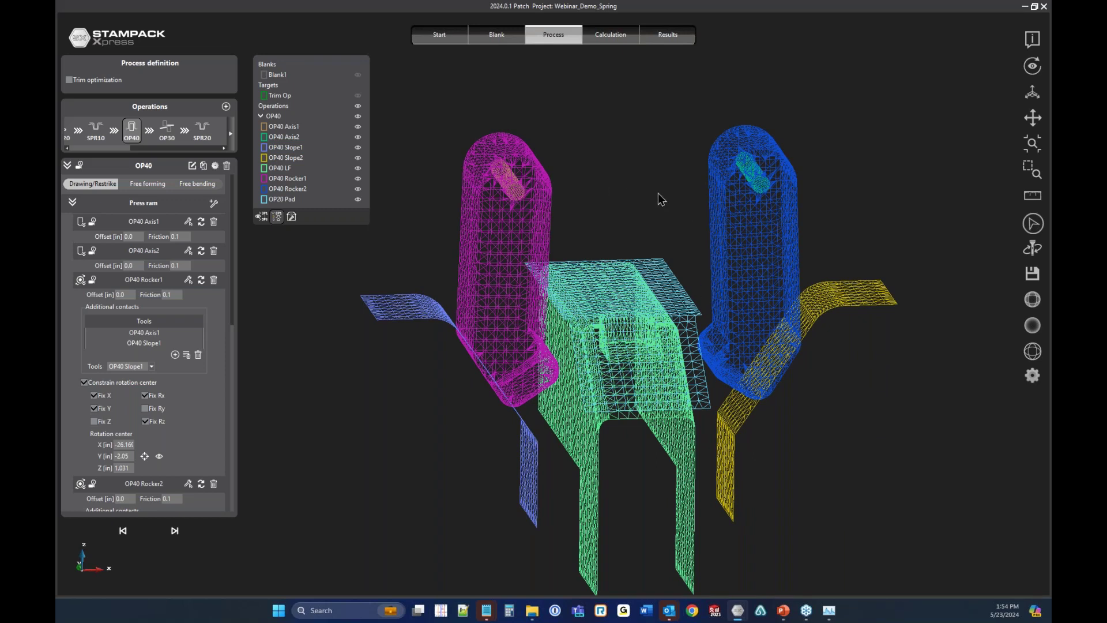
Open the SPR20 springback results and play the springback animation with the part seen from the front.
click(667, 35)
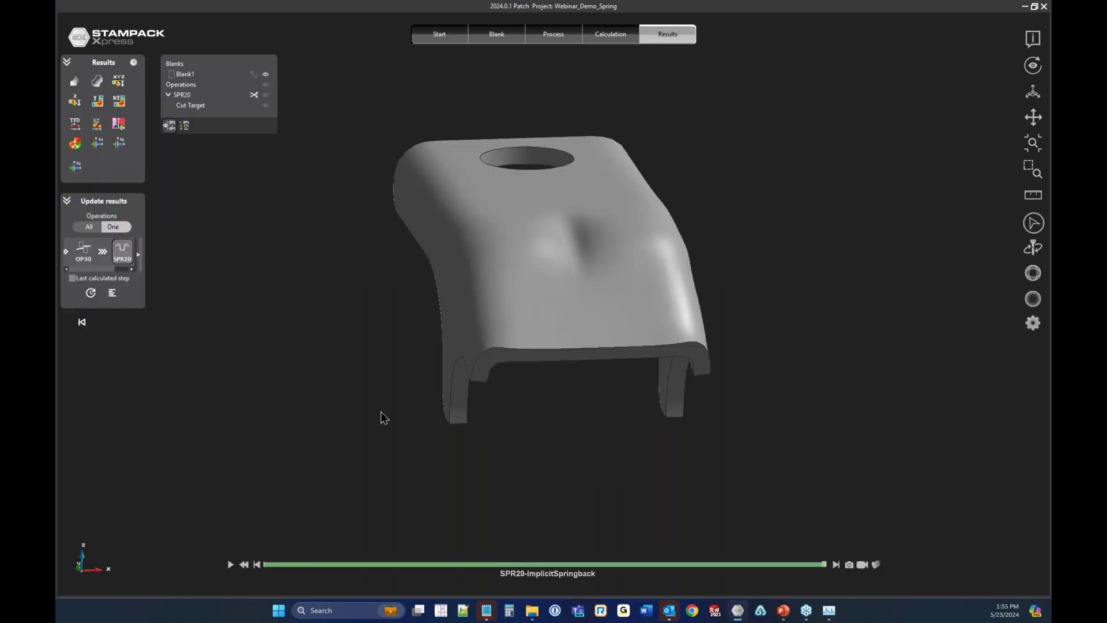
middle_drag(568, 370, 515, 321)
middle_drag(605, 389, 598, 376)
click(231, 565)
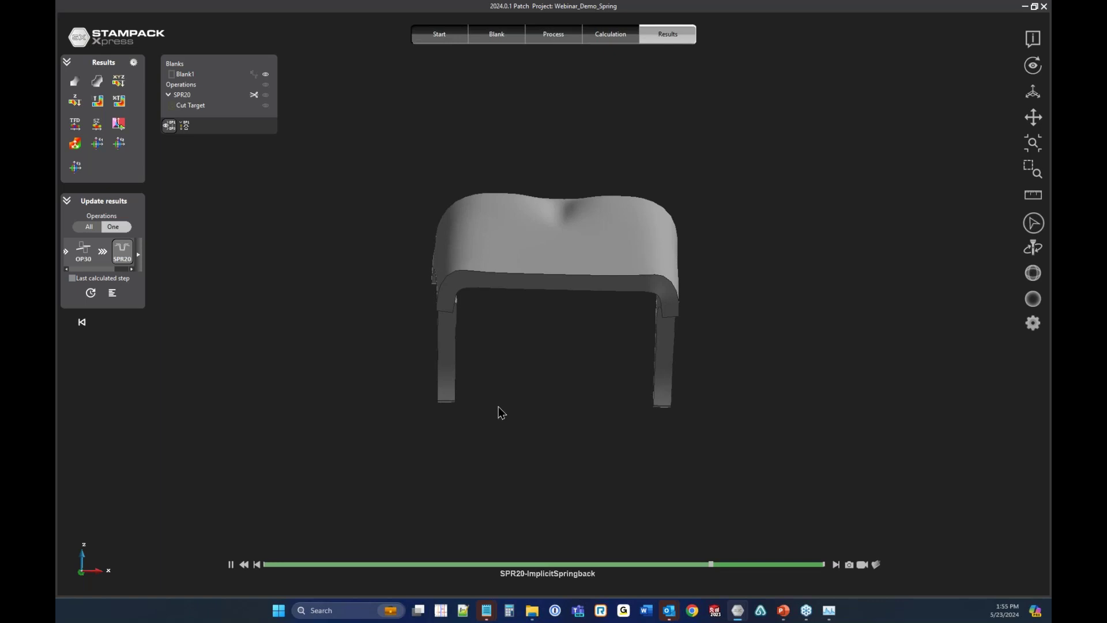
Display the Cut Target over the SPR20 springback shape and set the XZ view.
click(265, 105)
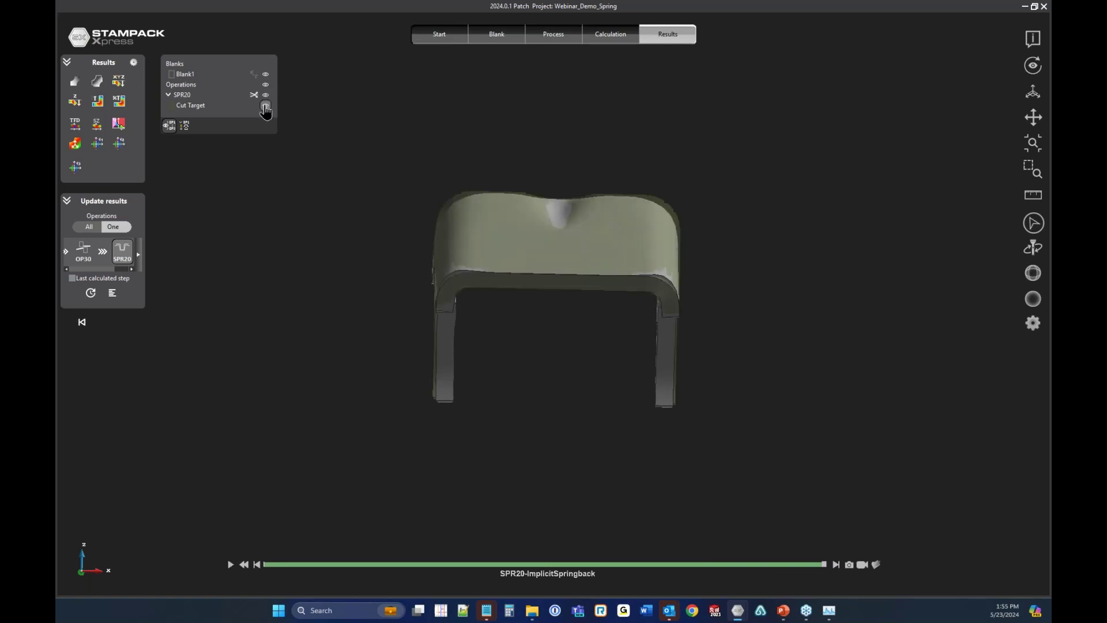
middle_drag(504, 390, 645, 321)
scroll(622, 419, down, 2)
middle_drag(622, 419, 553, 408)
mouse_move(1028, 97)
click(888, 101)
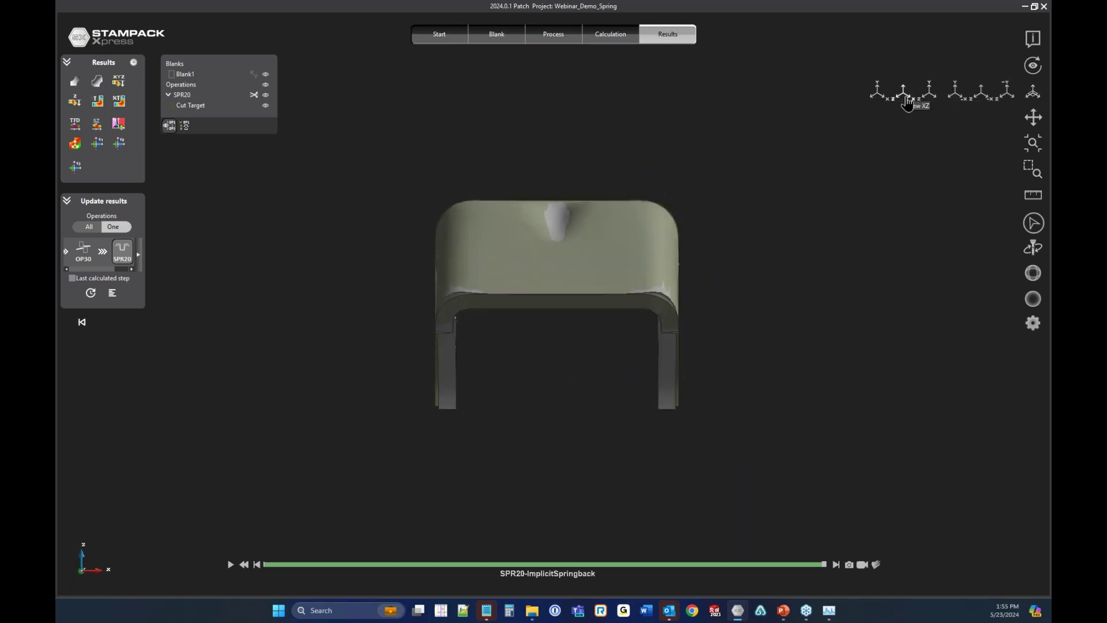
Compare the leg ends and the overall part with the Cut Target, up close and at an angle.
scroll(689, 415, up, 6)
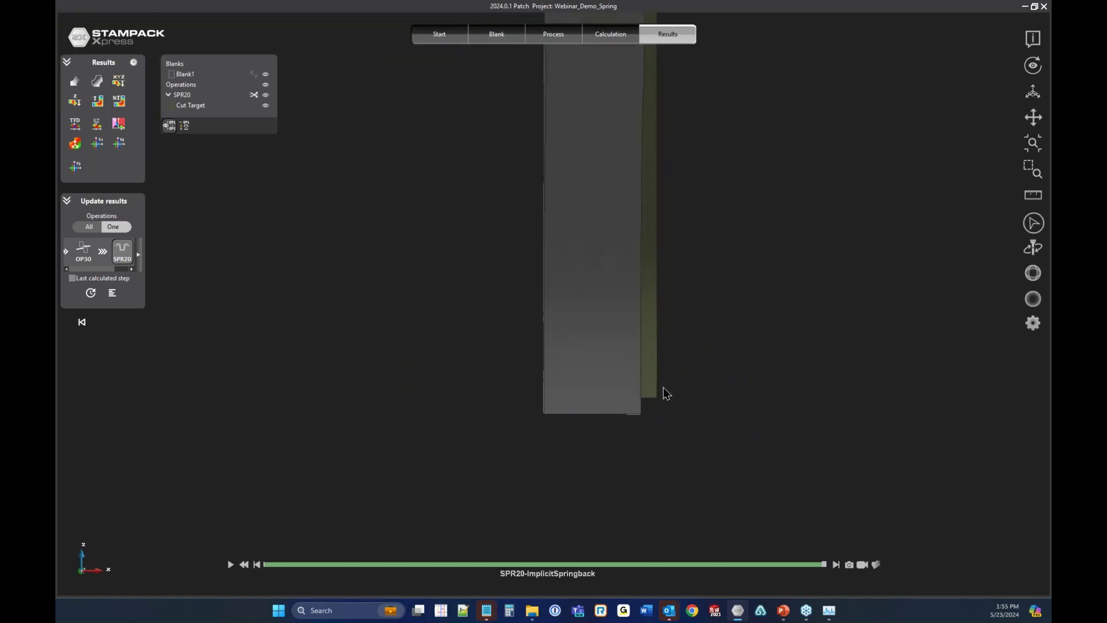
scroll(625, 415, down, 3)
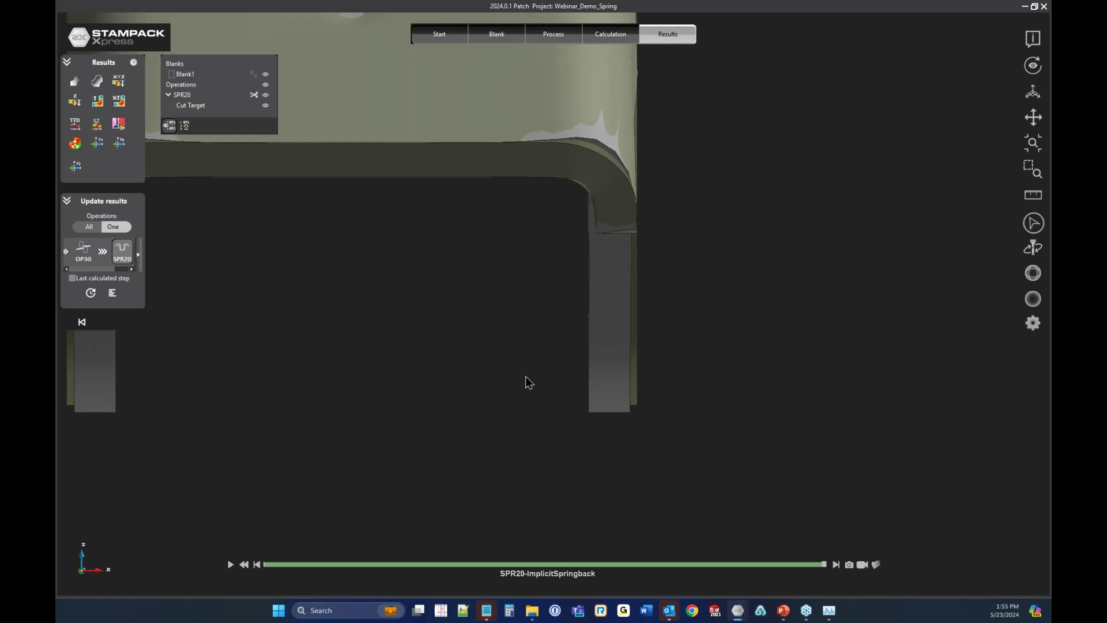
scroll(596, 430, down, 3)
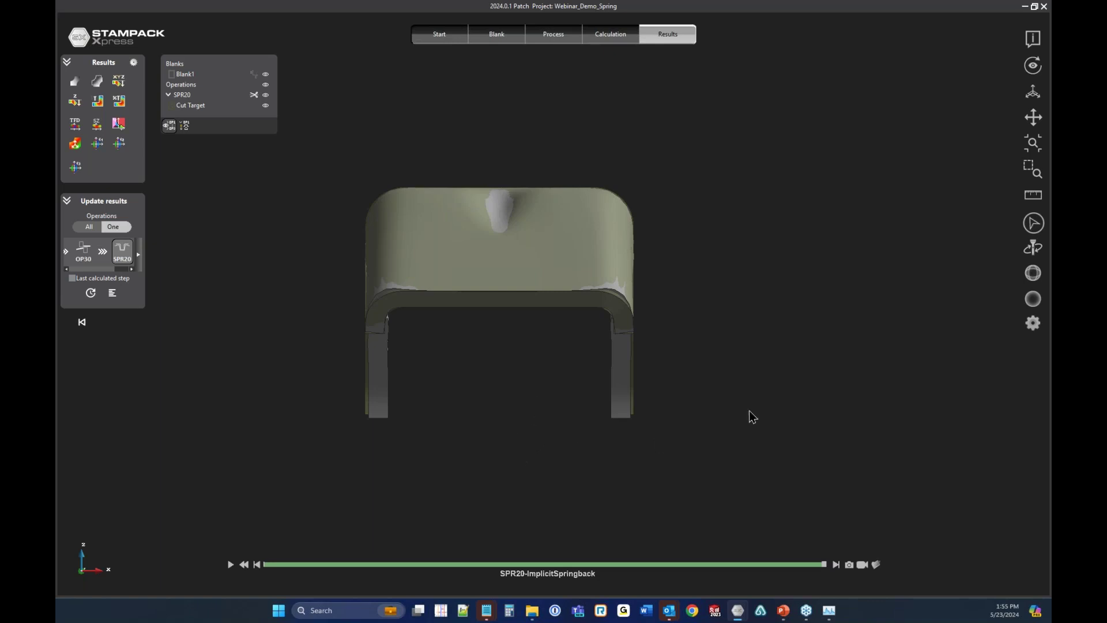
middle_drag(548, 403, 694, 455)
middle_drag(709, 280, 735, 315)
scroll(735, 320, down, 4)
scroll(461, 236, up, 3)
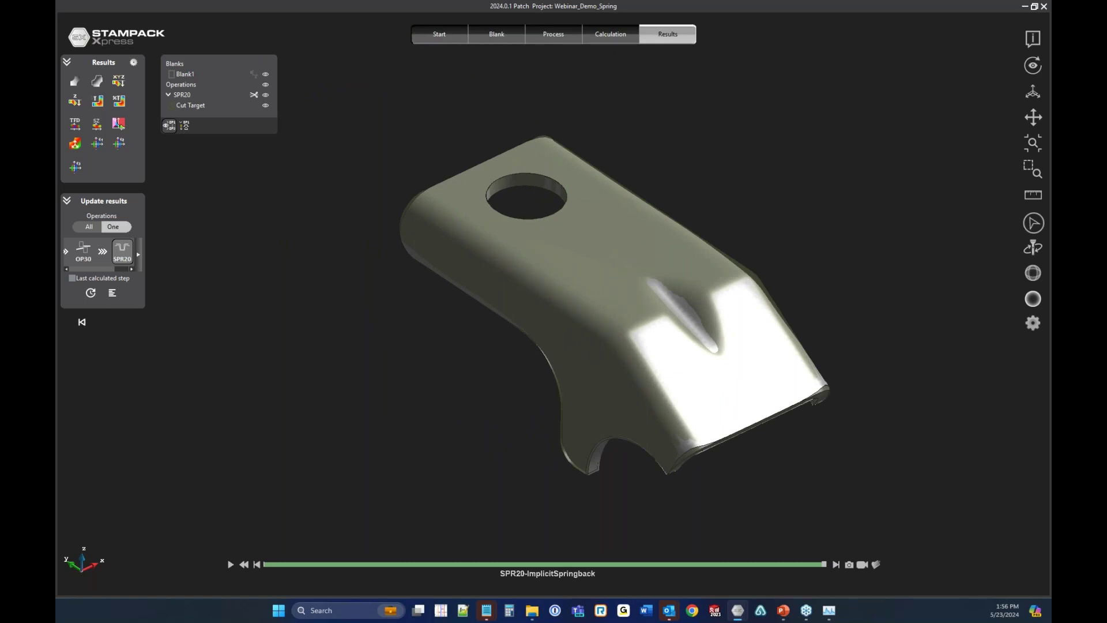
Return to the Webinar_Demo_TrimOp project, enable trim optimization in the process definition, and open the optimization results.
mouse_move(745, 618)
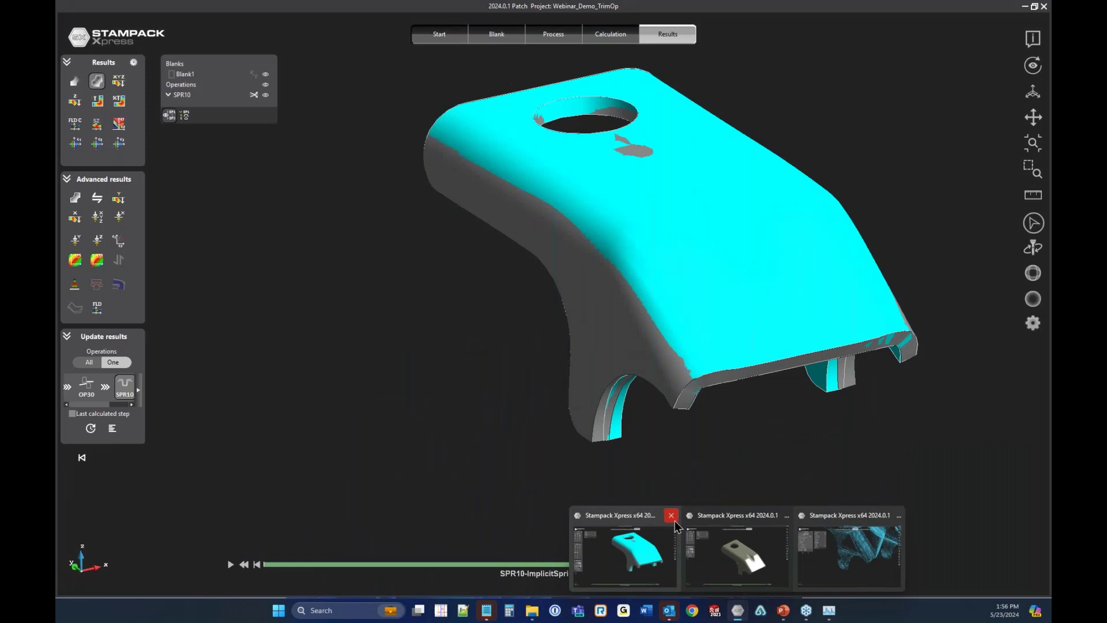
click(651, 551)
click(553, 36)
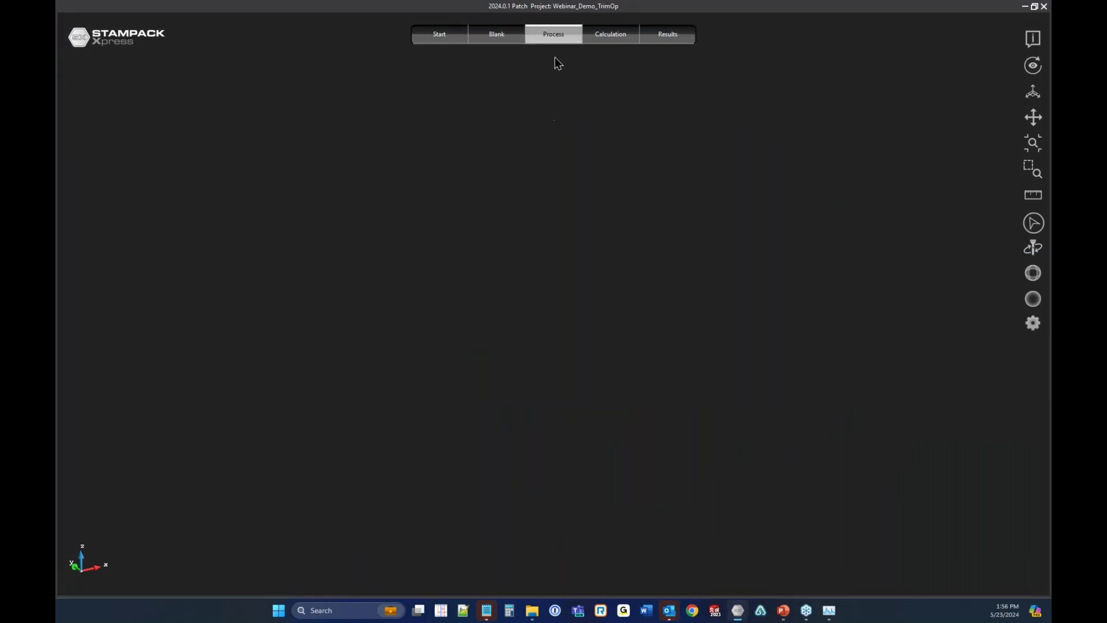
click(82, 81)
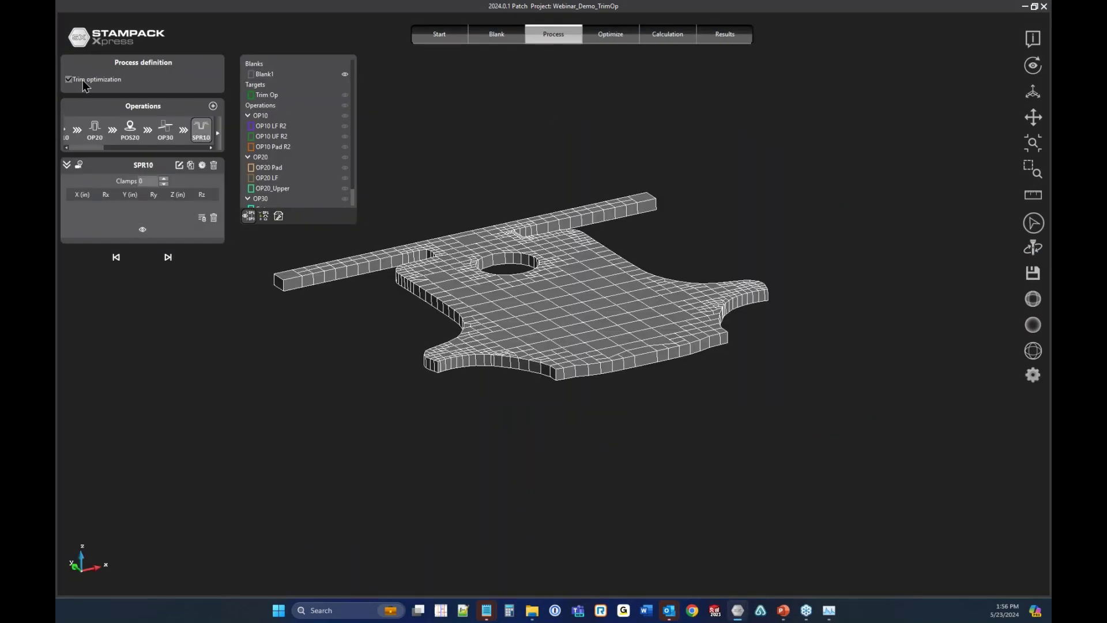
click(728, 41)
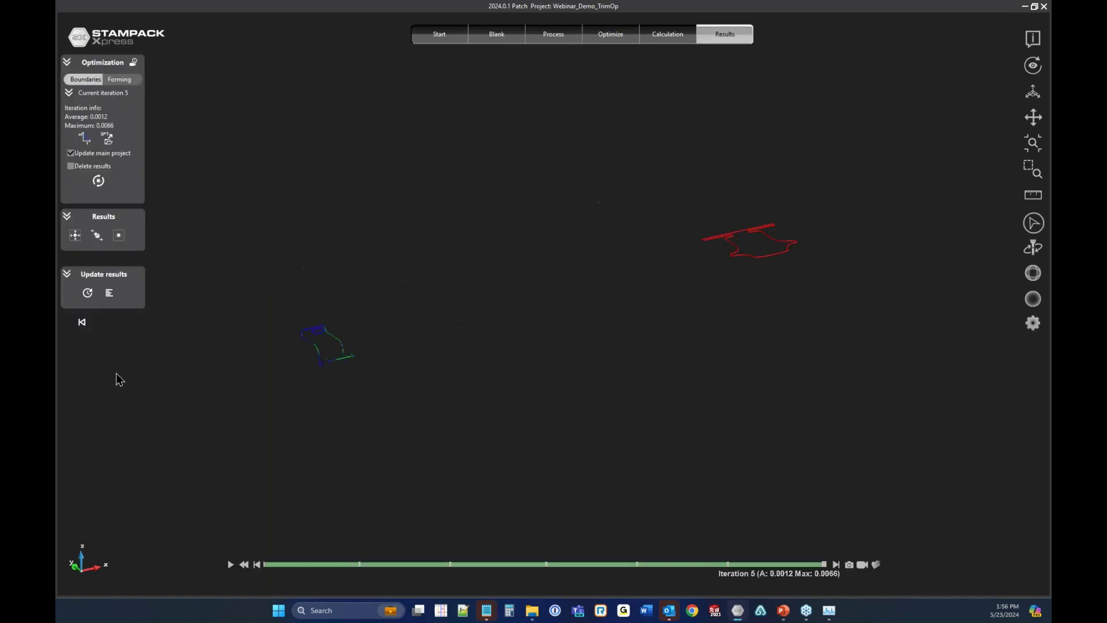
Open the optimization's process info log, review it from the start to the end of the run, and close it.
click(109, 292)
drag(252, 278, 566, 155)
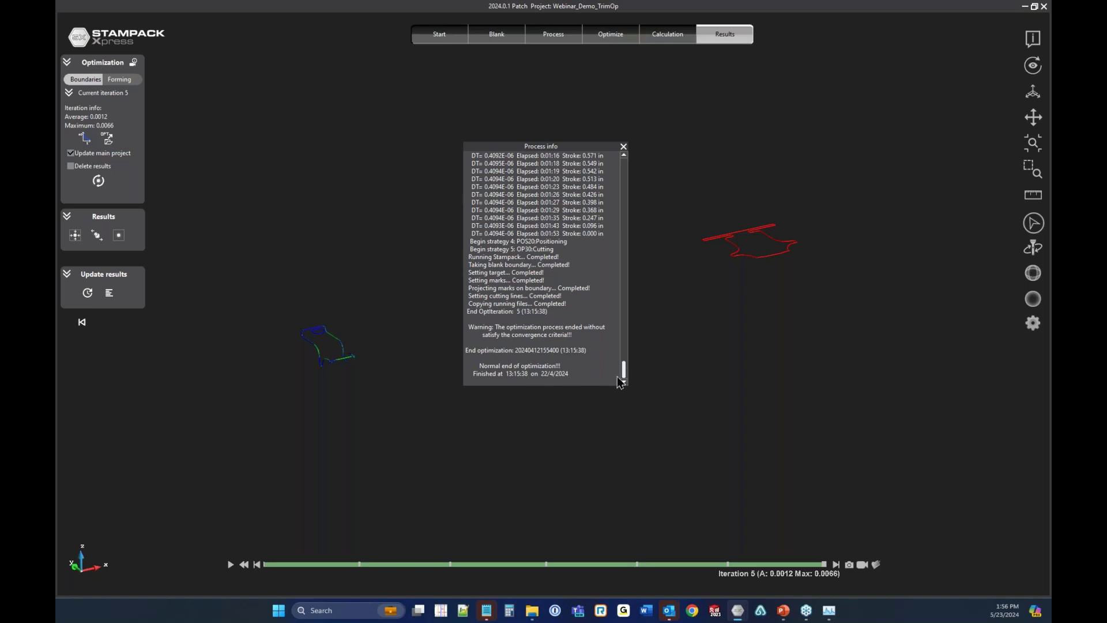
drag(624, 374, 623, 176)
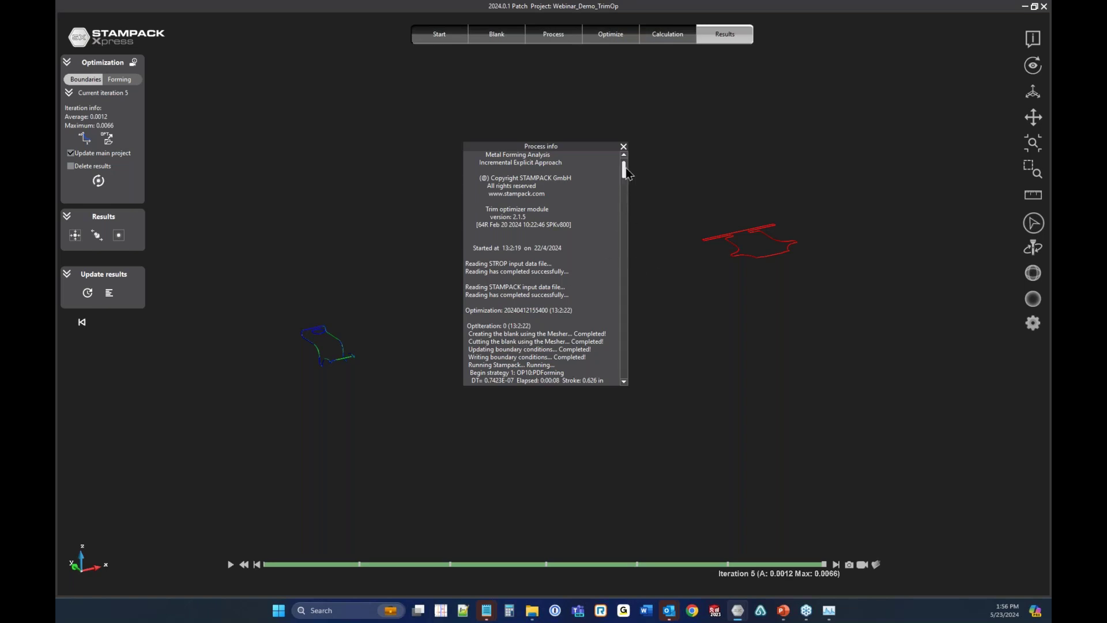
drag(625, 174, 627, 385)
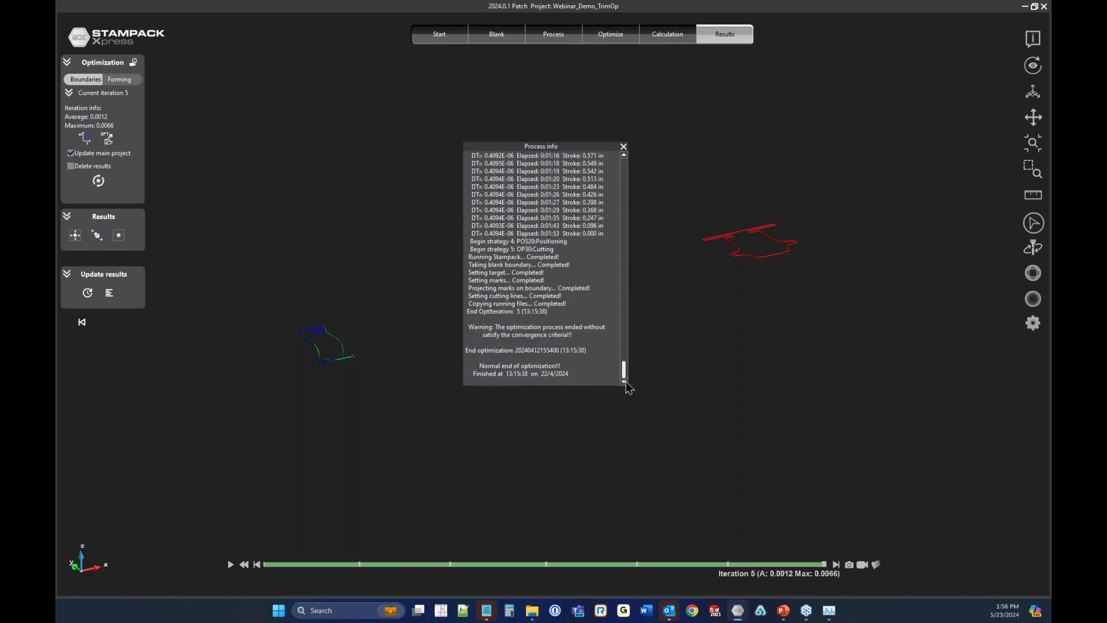
click(623, 147)
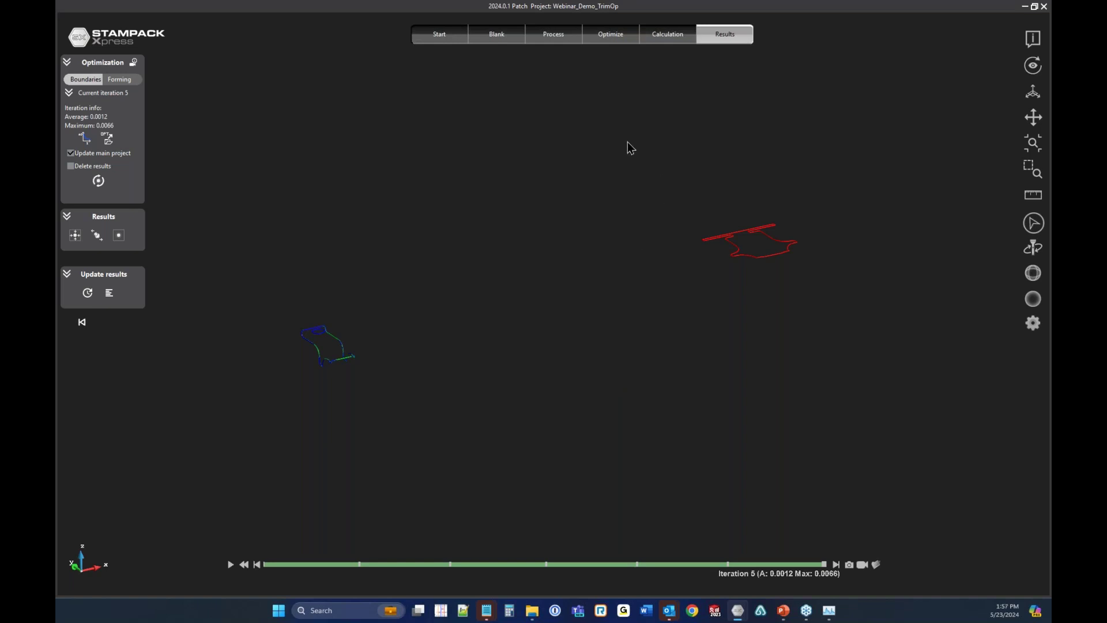
Go to the blank definition, open the material database manager, and search the materials for 304.
click(617, 41)
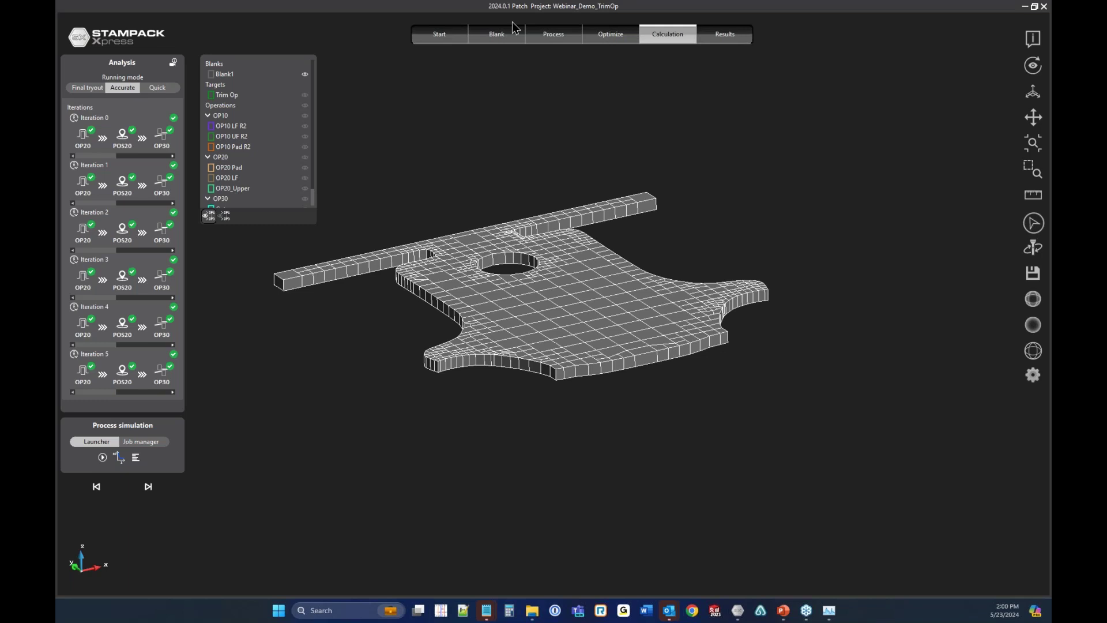
click(498, 35)
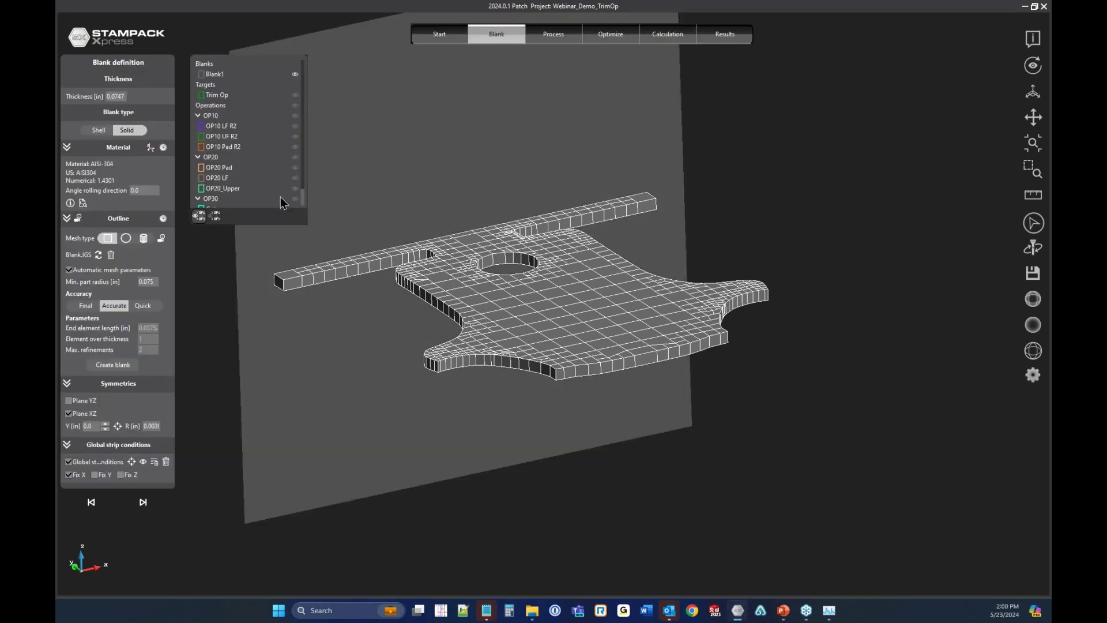
click(151, 148)
click(474, 152)
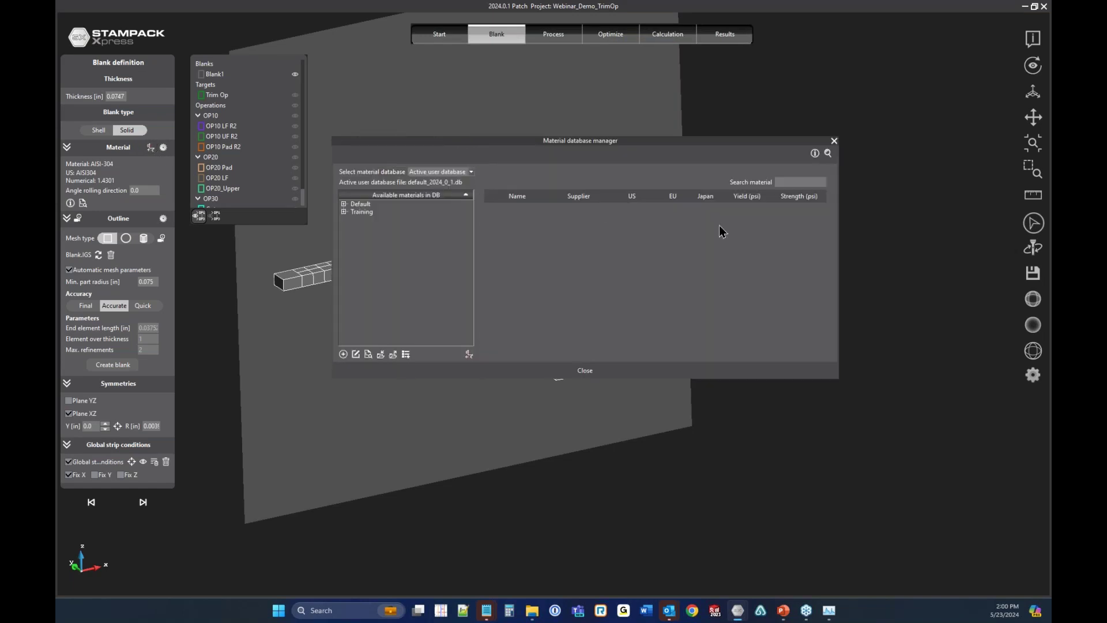
click(798, 178)
text(304)
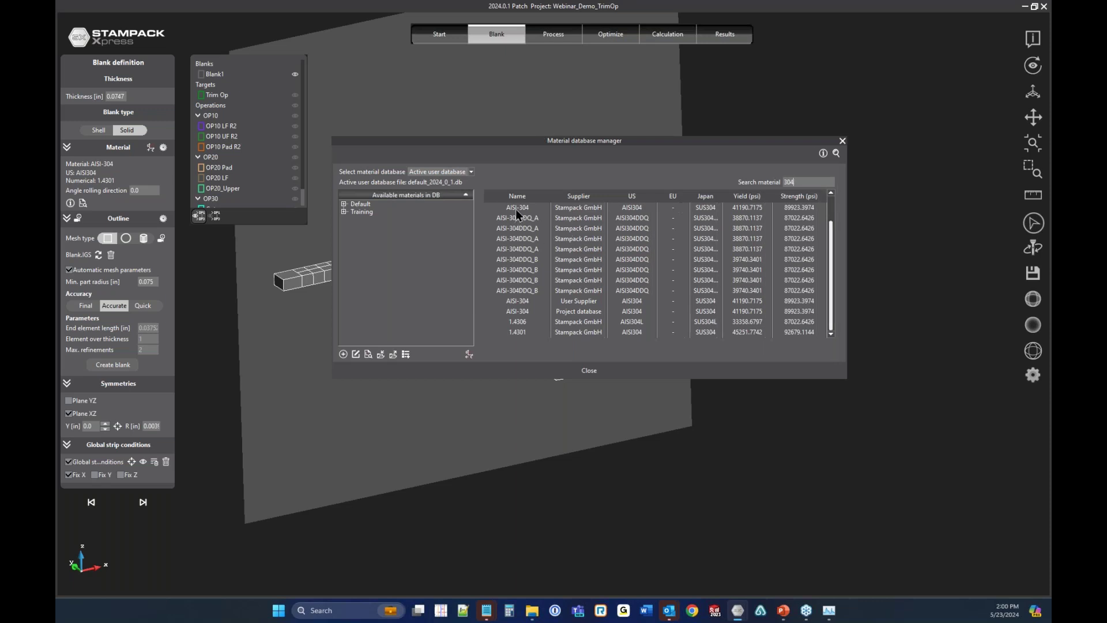
Try to add the Stampack GmbH AISI-304 material to the Default group, and open AISI-304 from the active user database for editing.
click(515, 210)
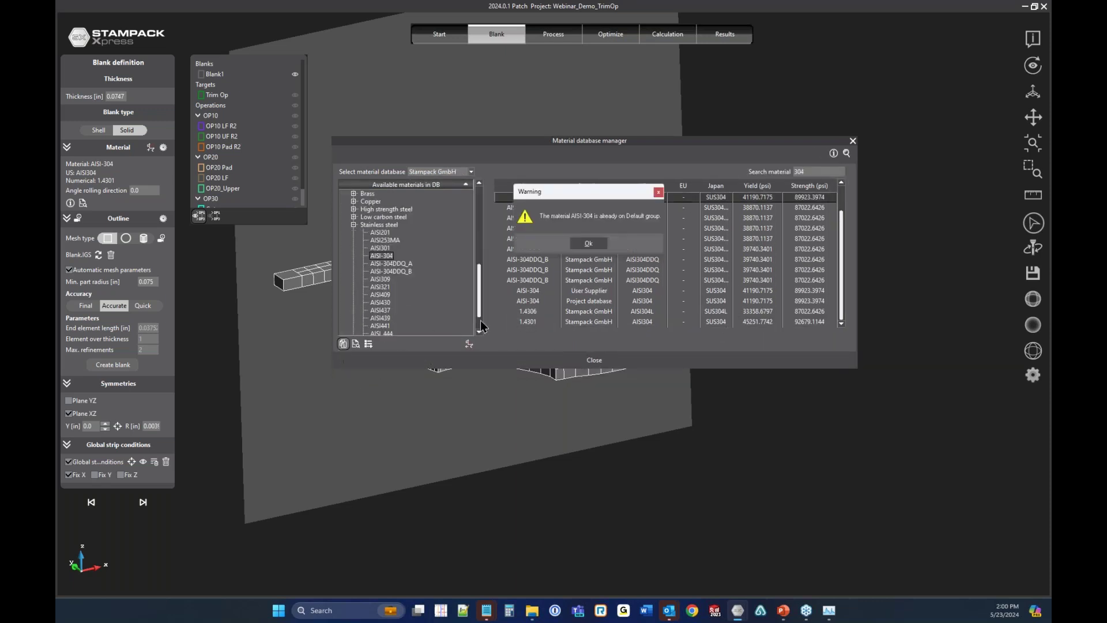
click(589, 243)
click(470, 172)
click(443, 190)
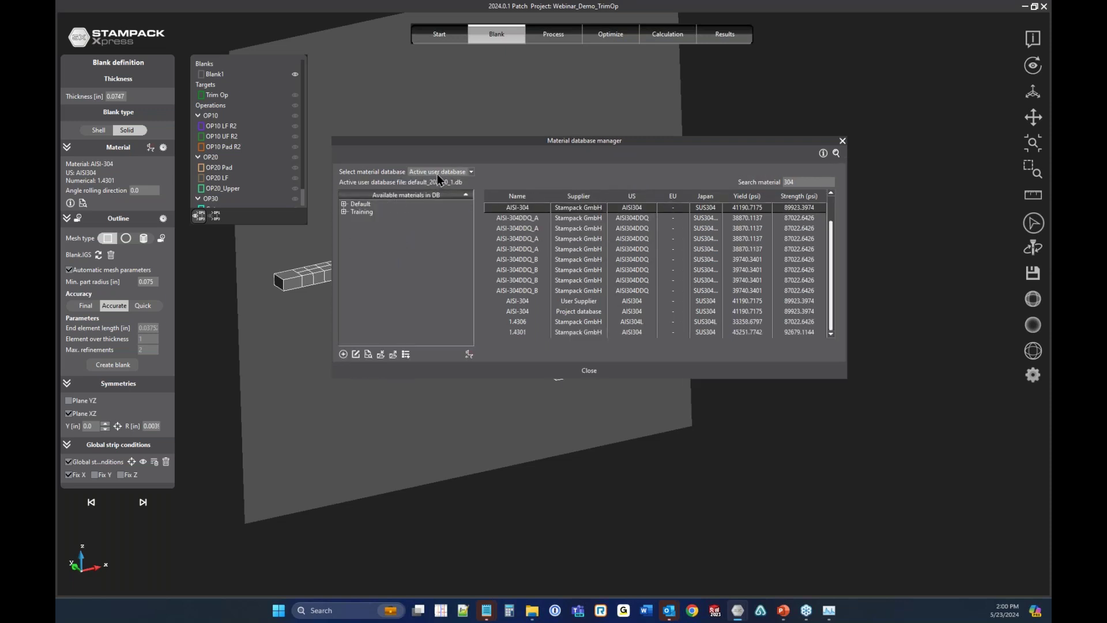
click(344, 205)
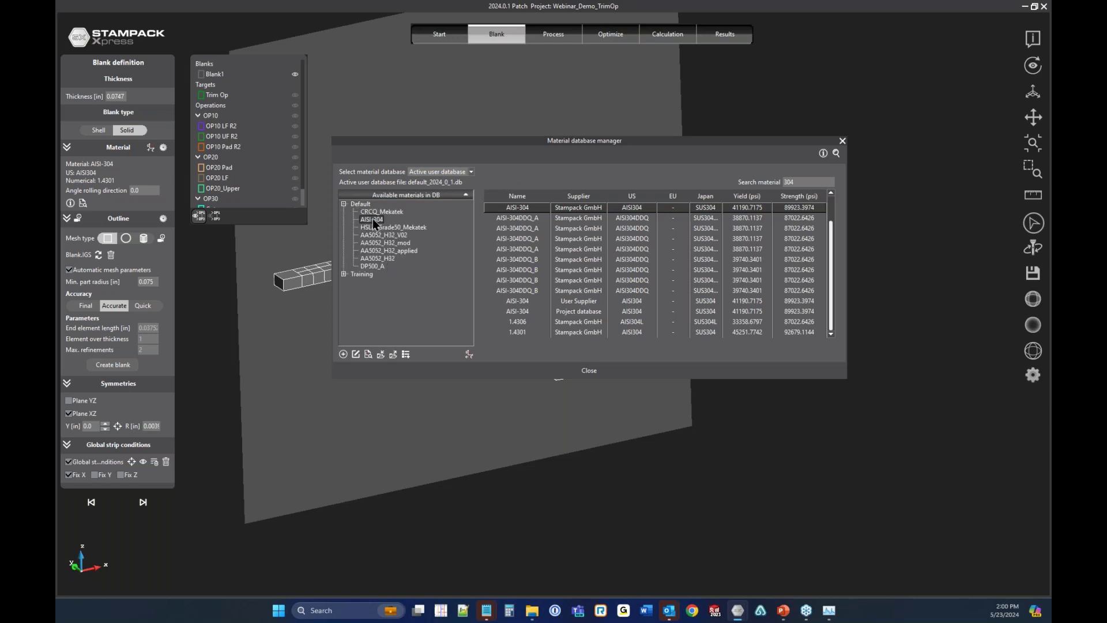
click(356, 354)
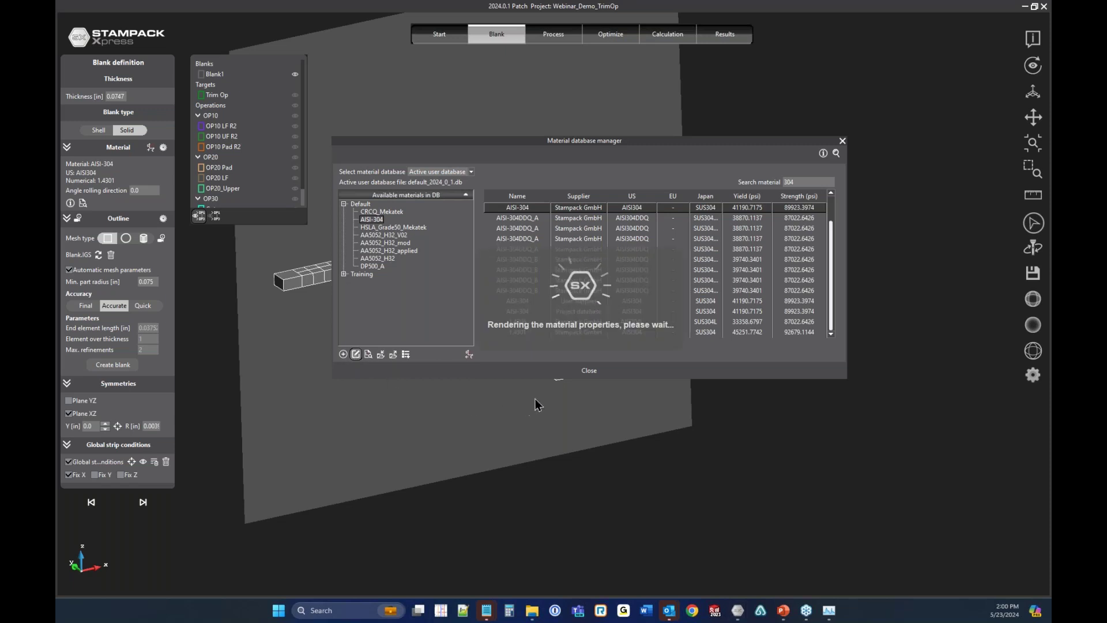